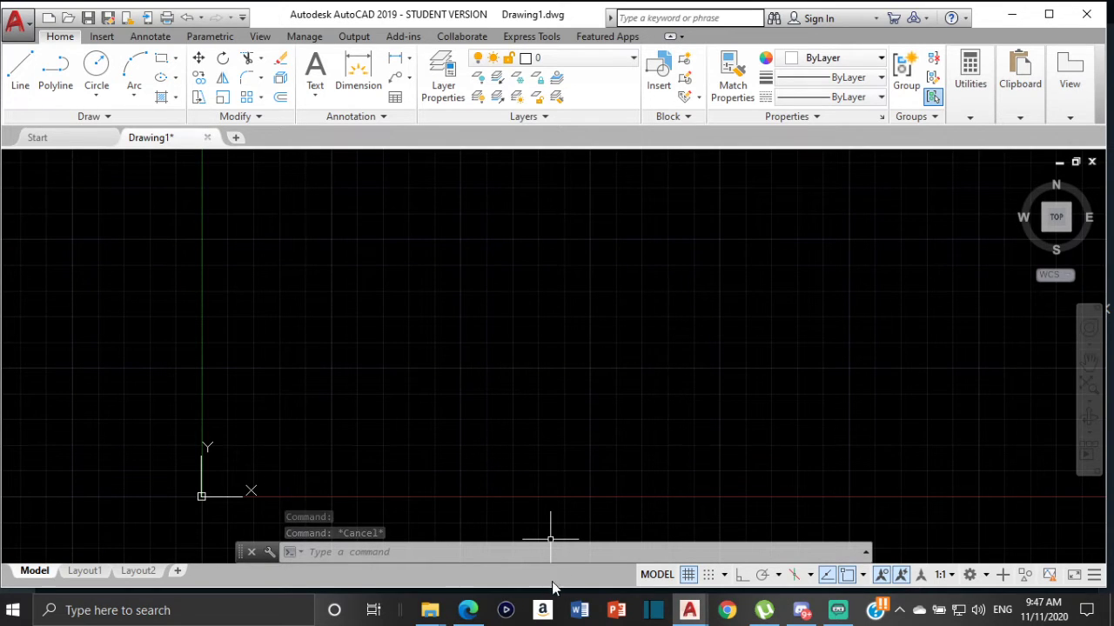
Switch to the Plane & Solid Geometry PDF in Edge and examine the Archimedian spiral instructions and figure at an enlarged size
left_click(467, 610)
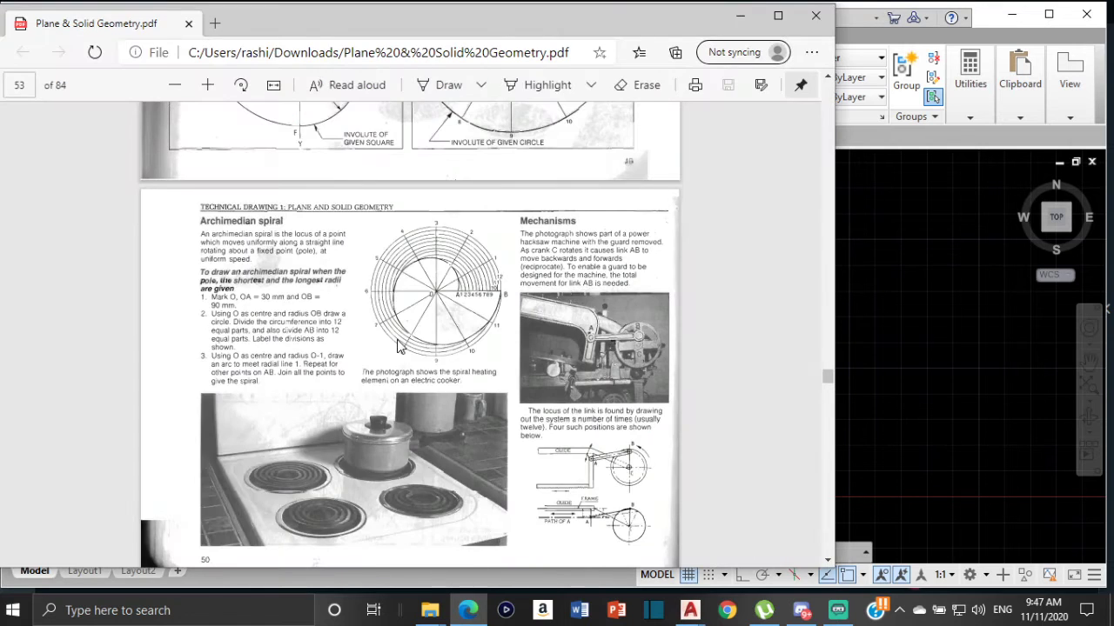
scroll(400, 355, "up", 3)
scroll(400, 355, "down", 3)
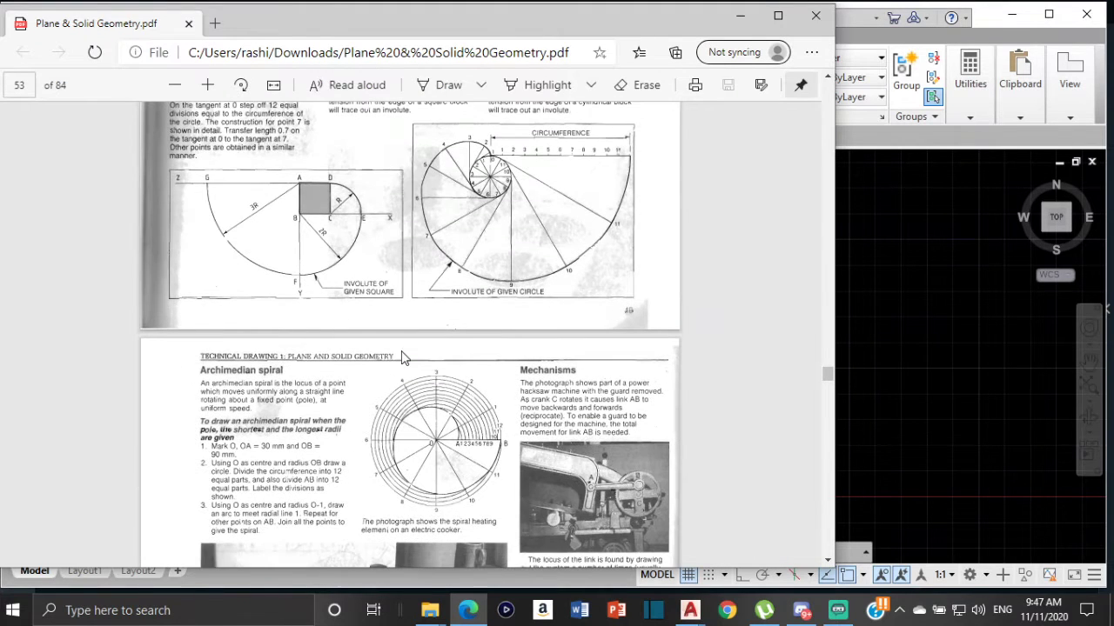
left_click(208, 84)
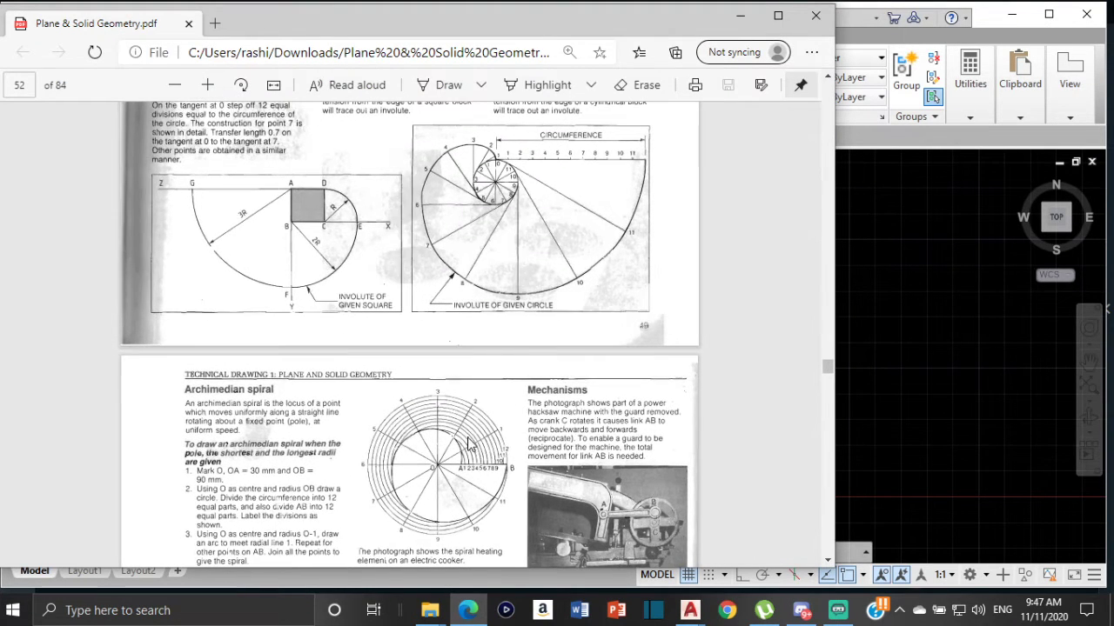
scroll(401, 457, "down", 2)
left_click(208, 84)
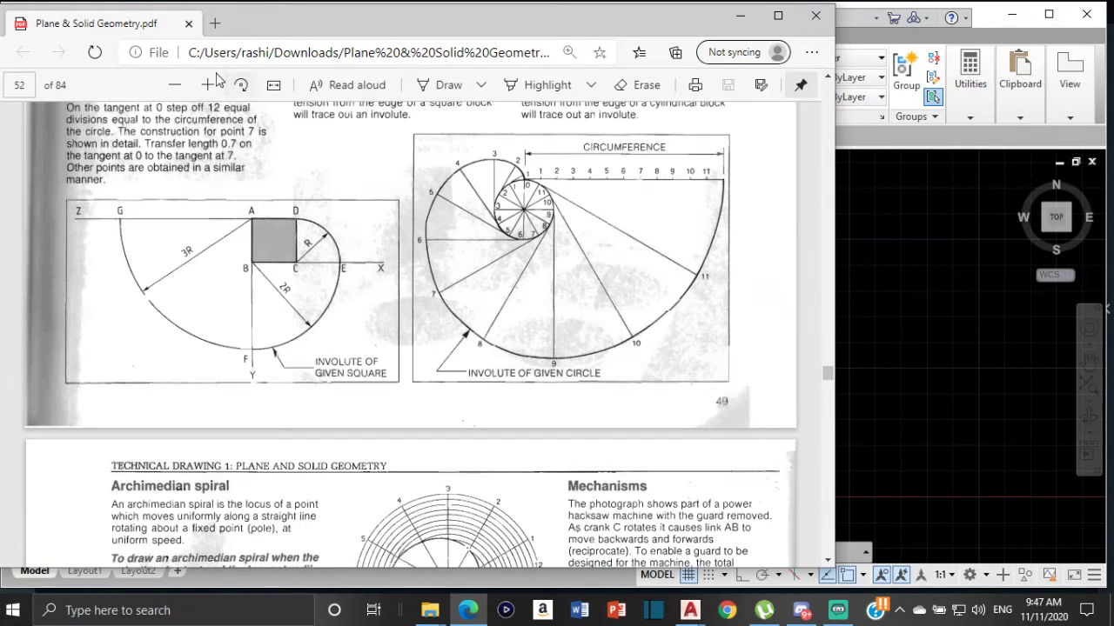
scroll(288, 268, "down", 2)
scroll(288, 268, "down", 3)
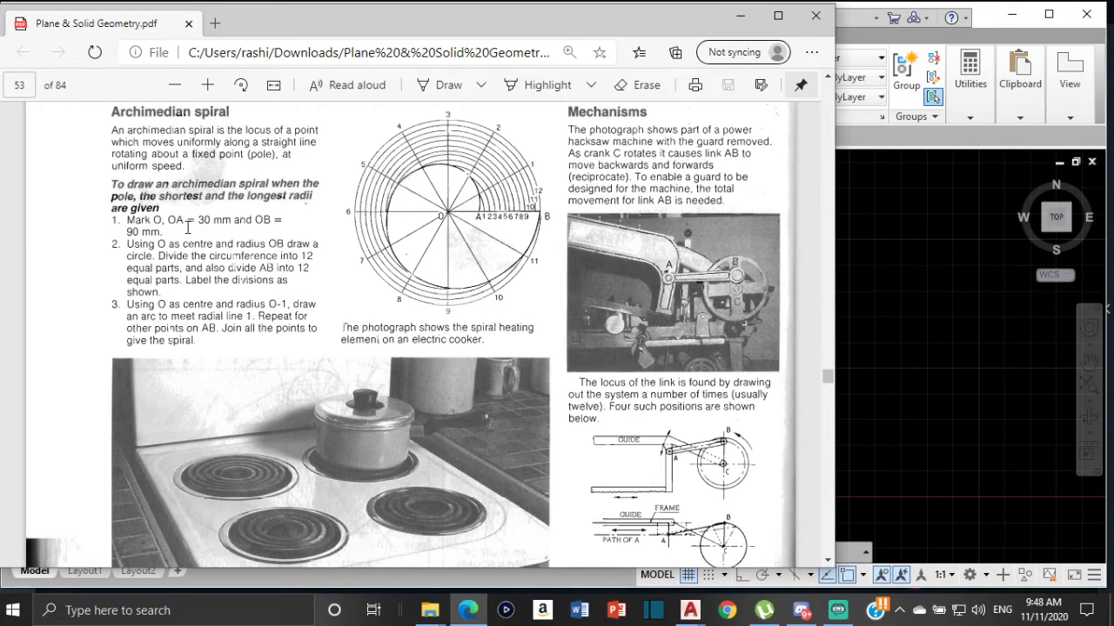
Switch back to the AutoCAD drawing and draw a circle with radius 30 in the empty model space
left_click(925, 307)
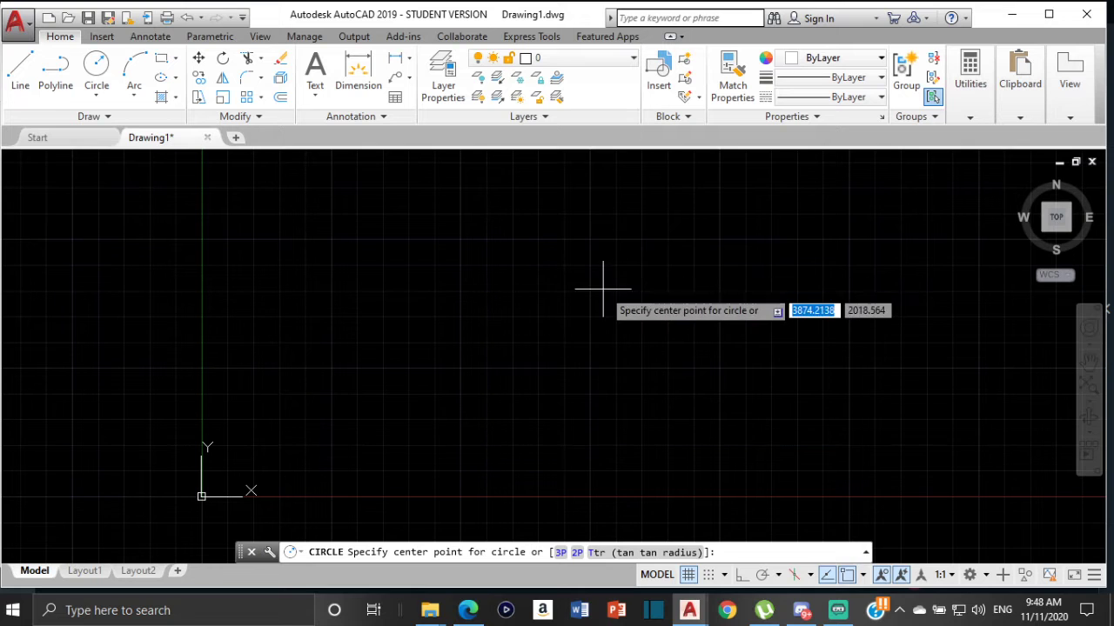
middle_click_drag(604, 218, 565, 308)
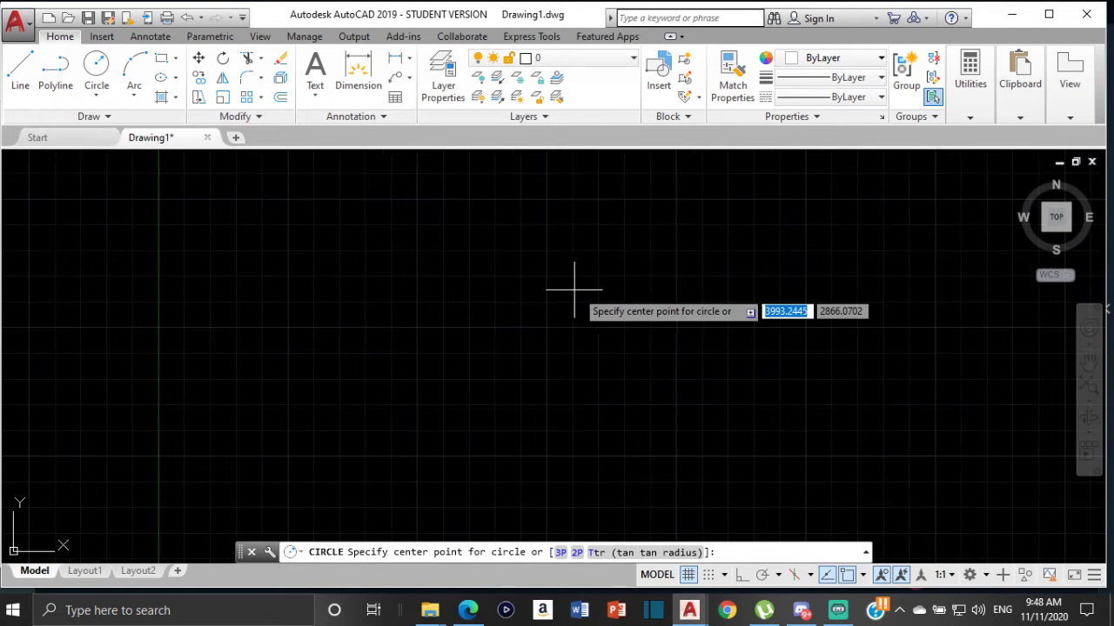
left_click(564, 302)
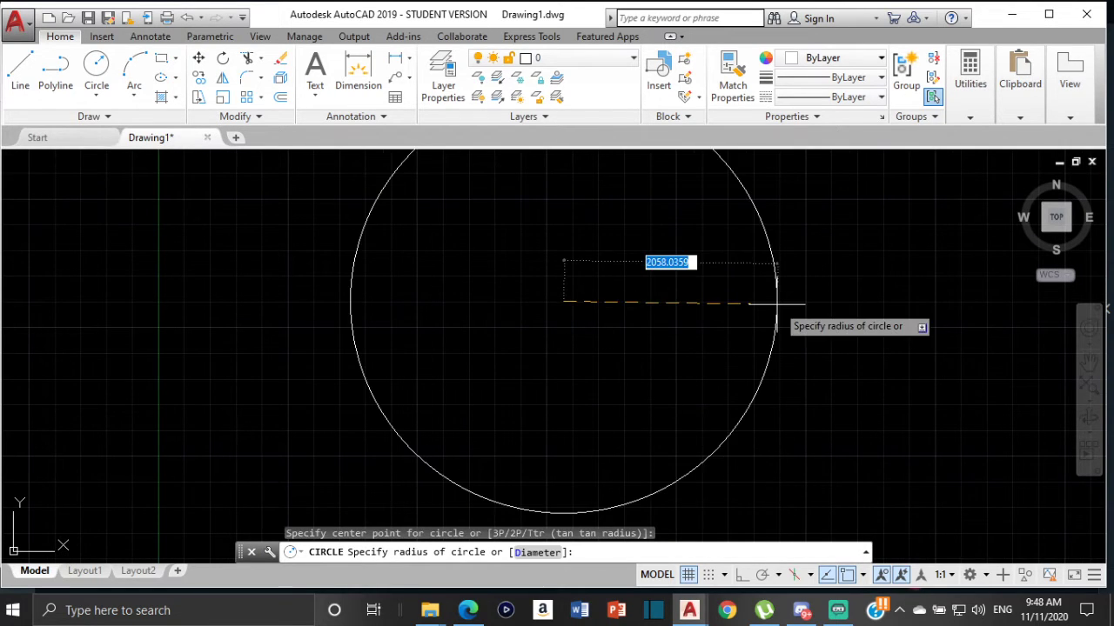
type("30")
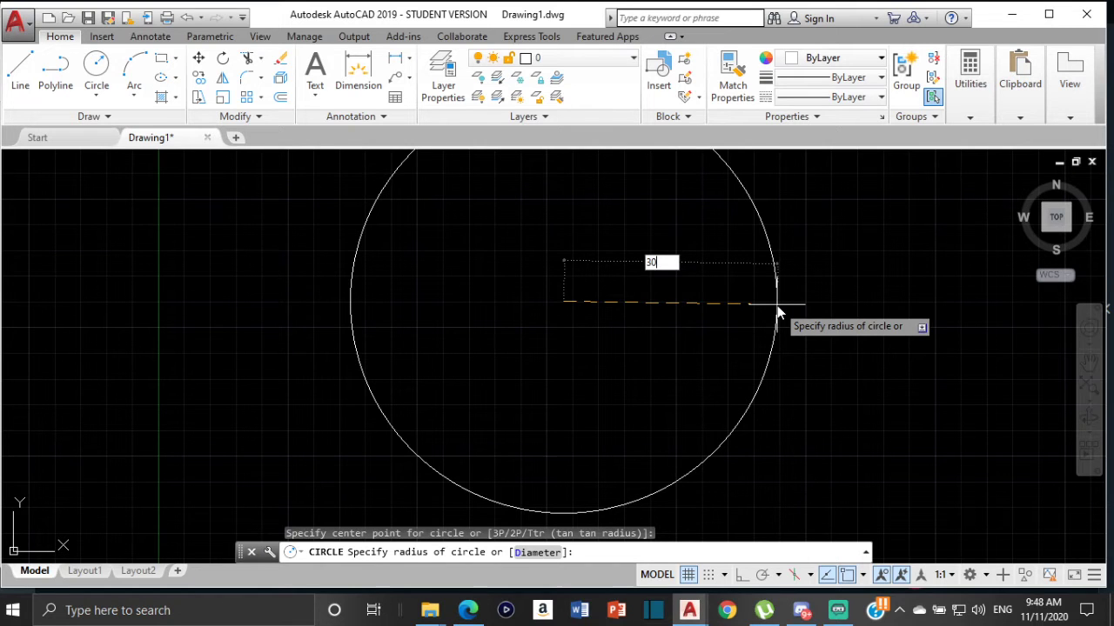
key("Return")
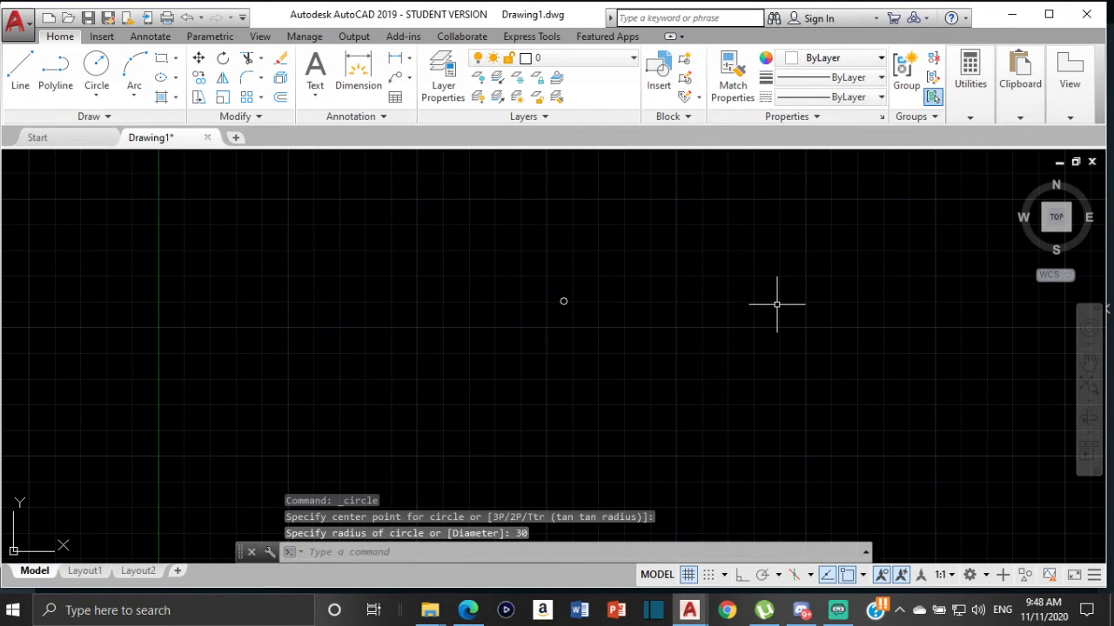
Draw a second circle with radius 90, concentric with the first circle
scroll(604, 298, "up", 1)
scroll(537, 323, "up", 1)
scroll(525, 225, "up", 3)
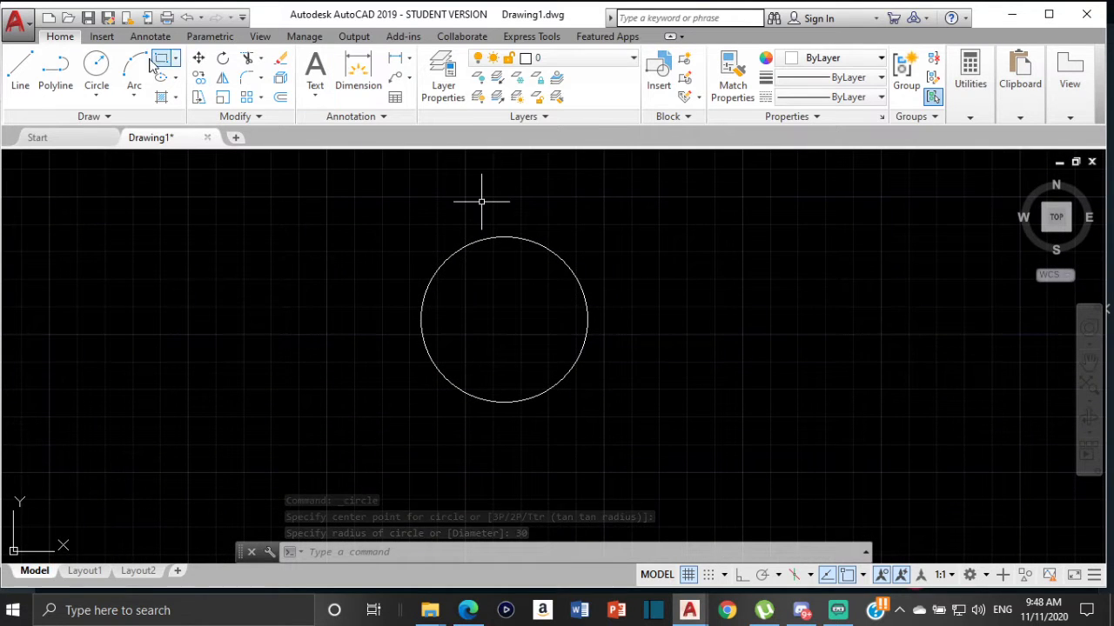
left_click(96, 68)
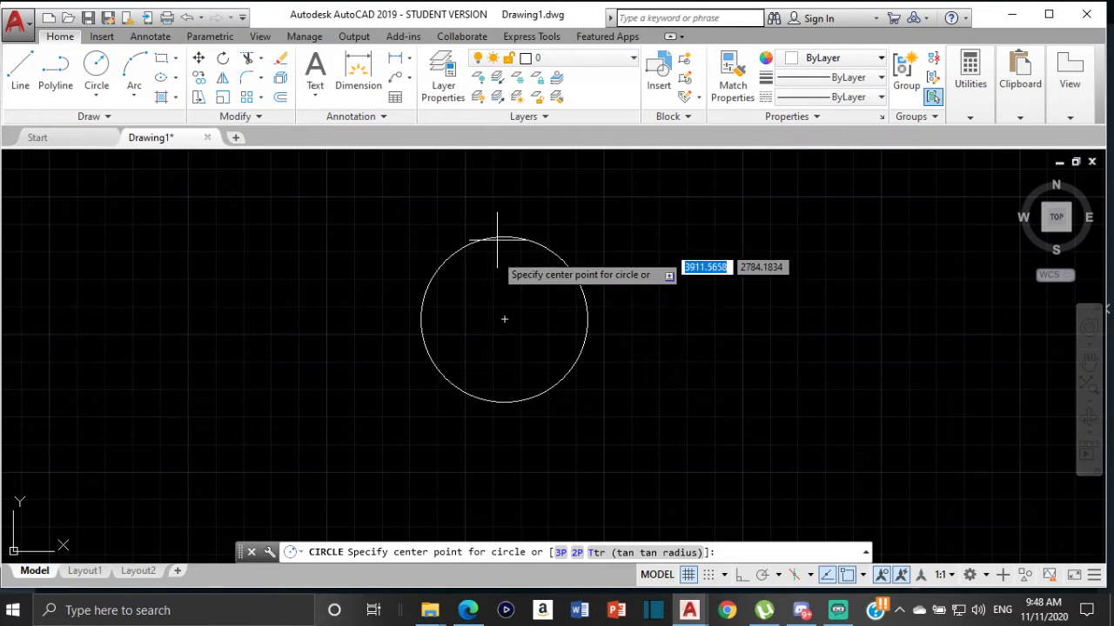
left_click(503, 319)
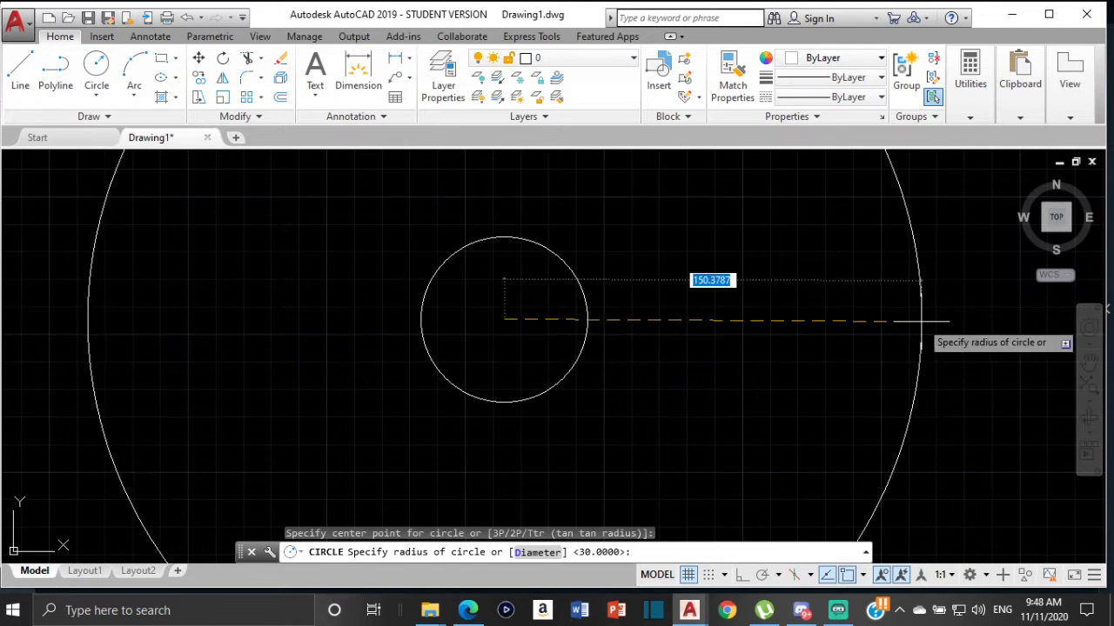
type("90")
key("Return")
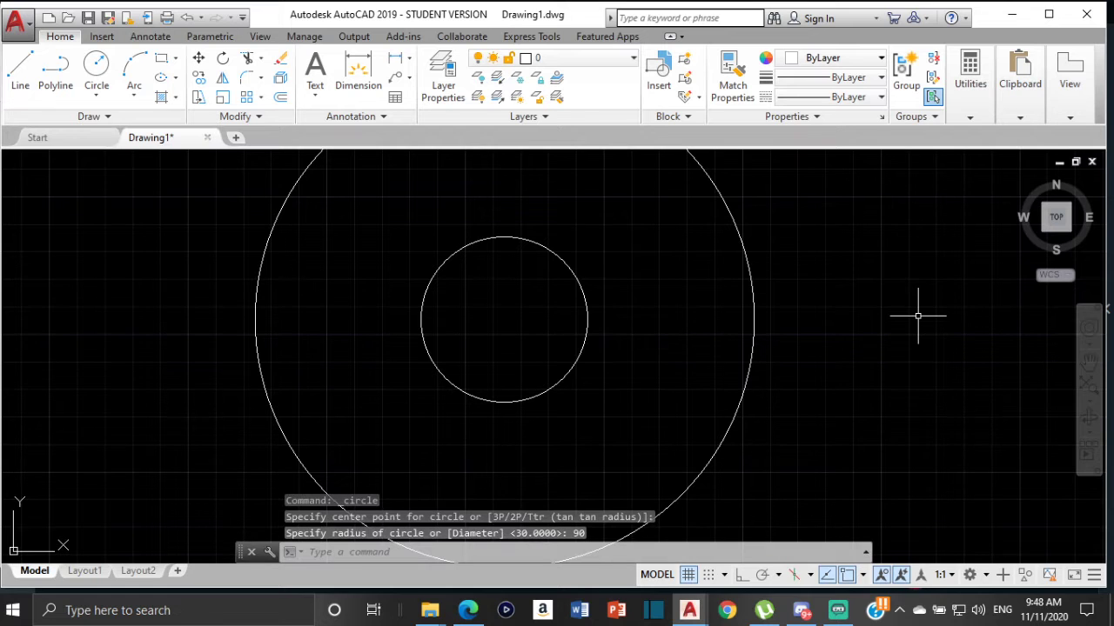
Draw a vertical diameter line across the outer circle from its top quadrant to its bottom quadrant
scroll(507, 241, "down", 3)
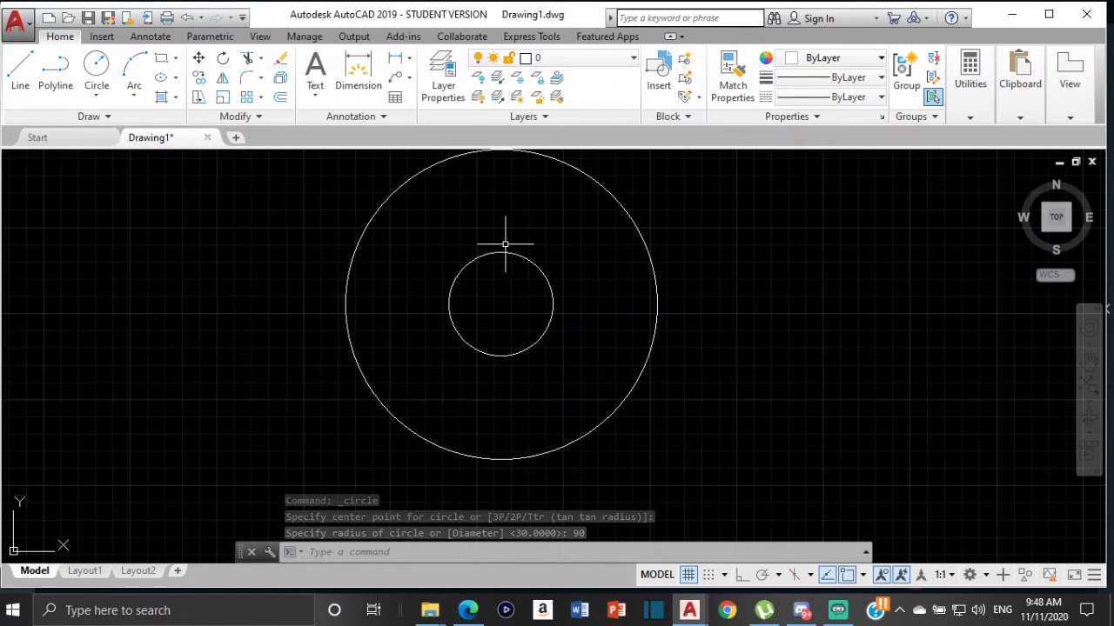
middle_click_drag(507, 241, 523, 260)
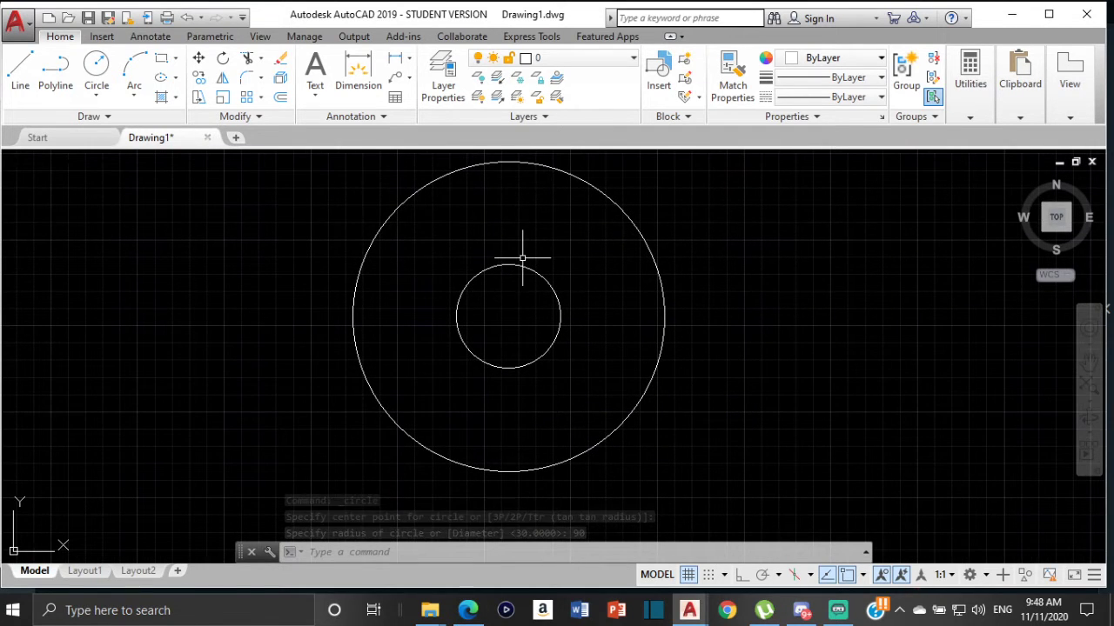
left_click(19, 74)
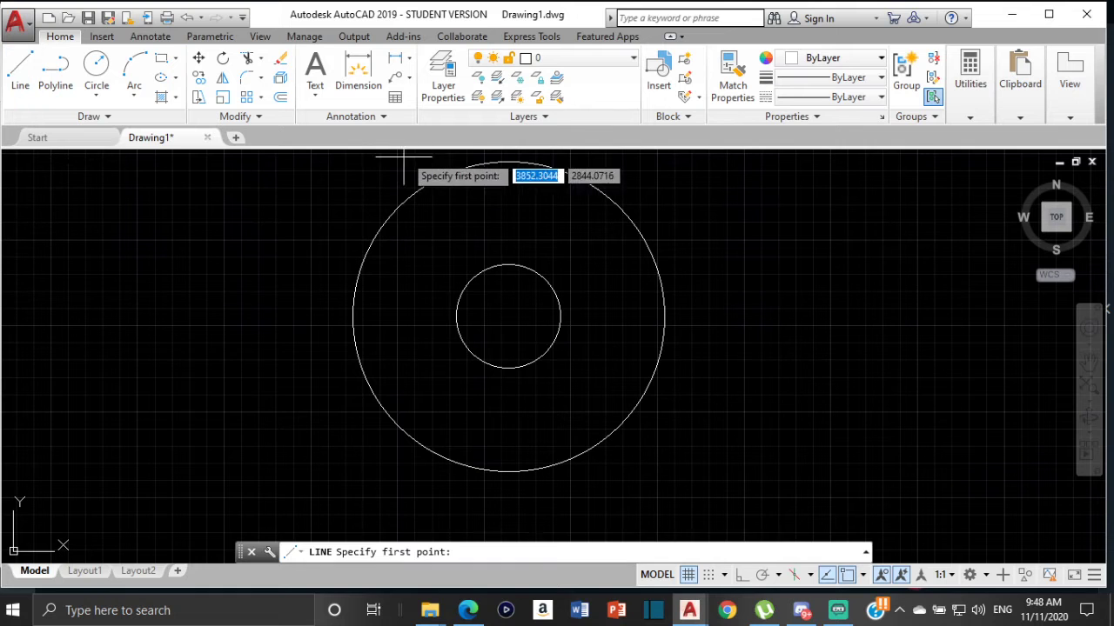
left_click(509, 160)
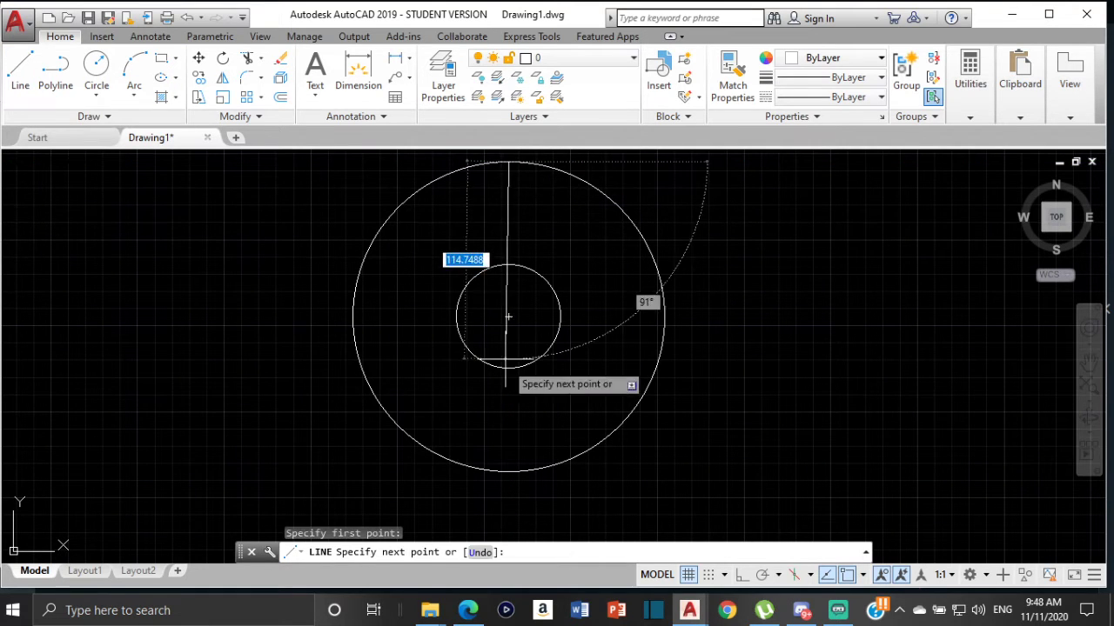
left_click(509, 470)
key("Escape")
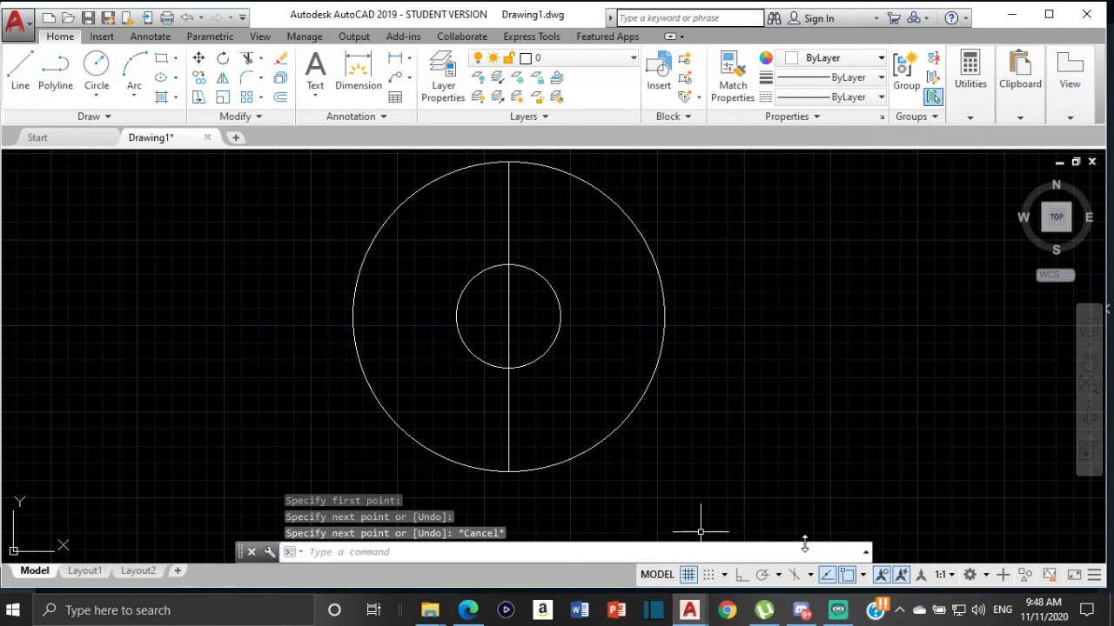
Check the active object snap modes and draw a horizontal diameter line between the outer circle's left and right quadrants
left_click(864, 576)
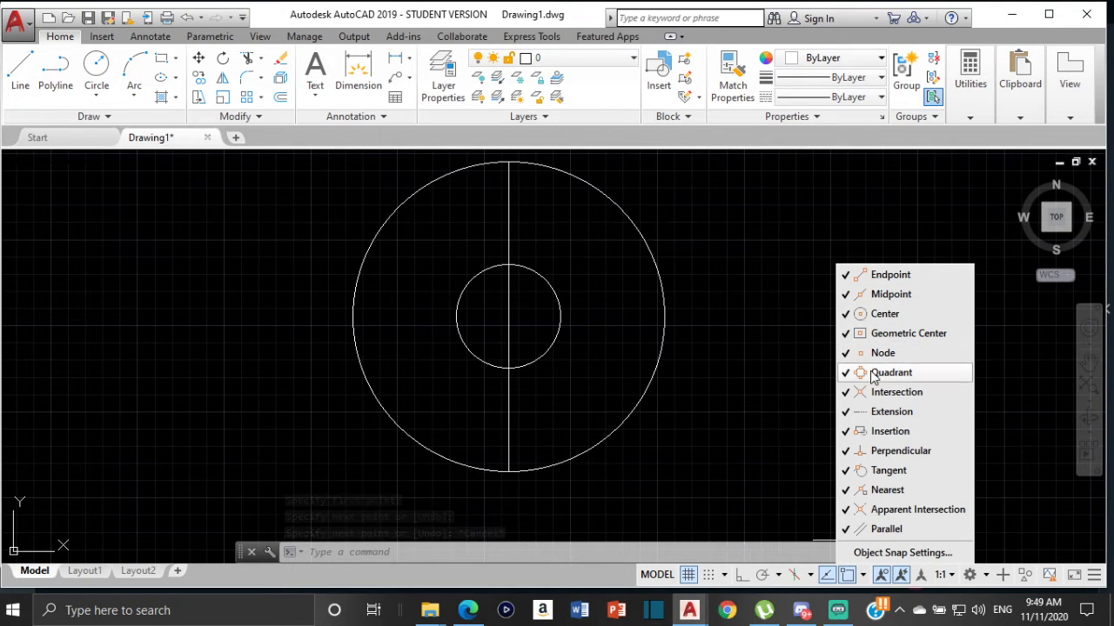
left_click(20, 74)
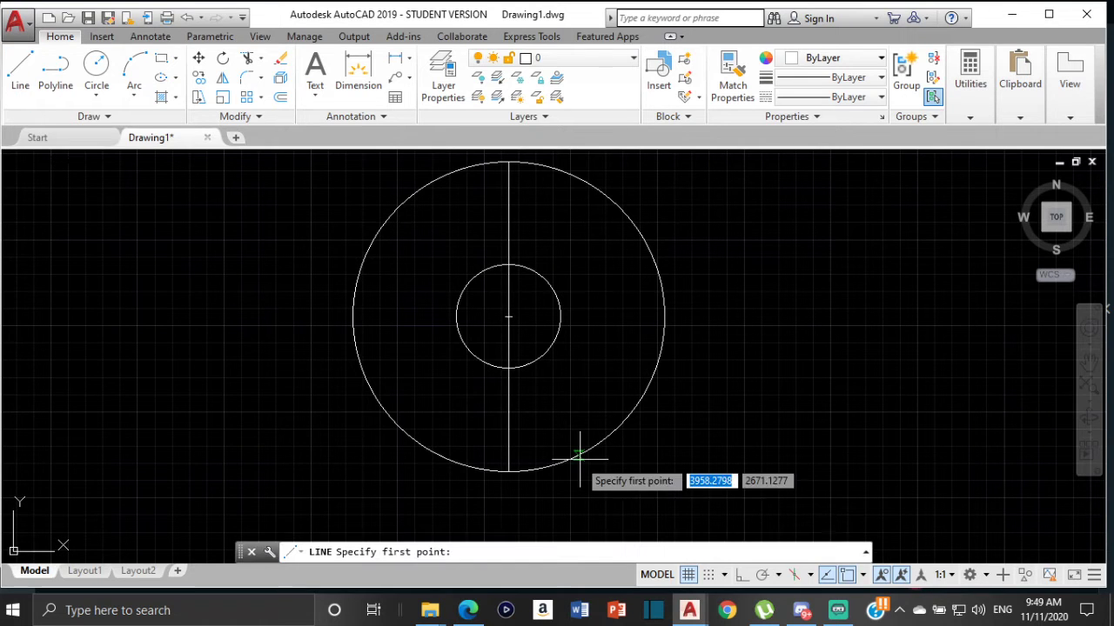
left_click(352, 318)
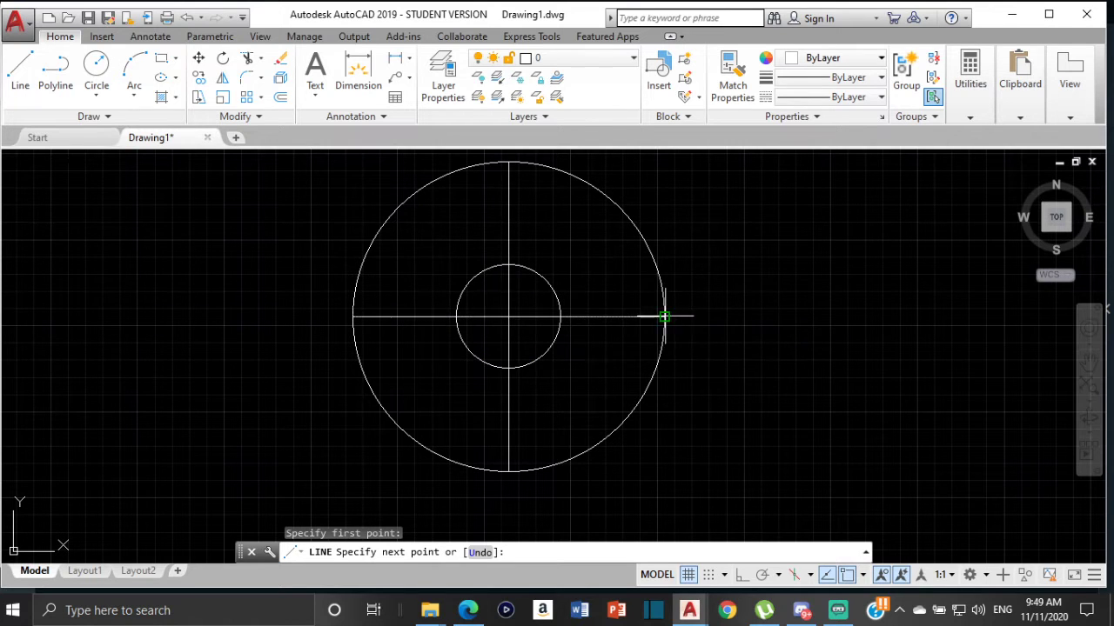
left_click(663, 318)
key("Escape")
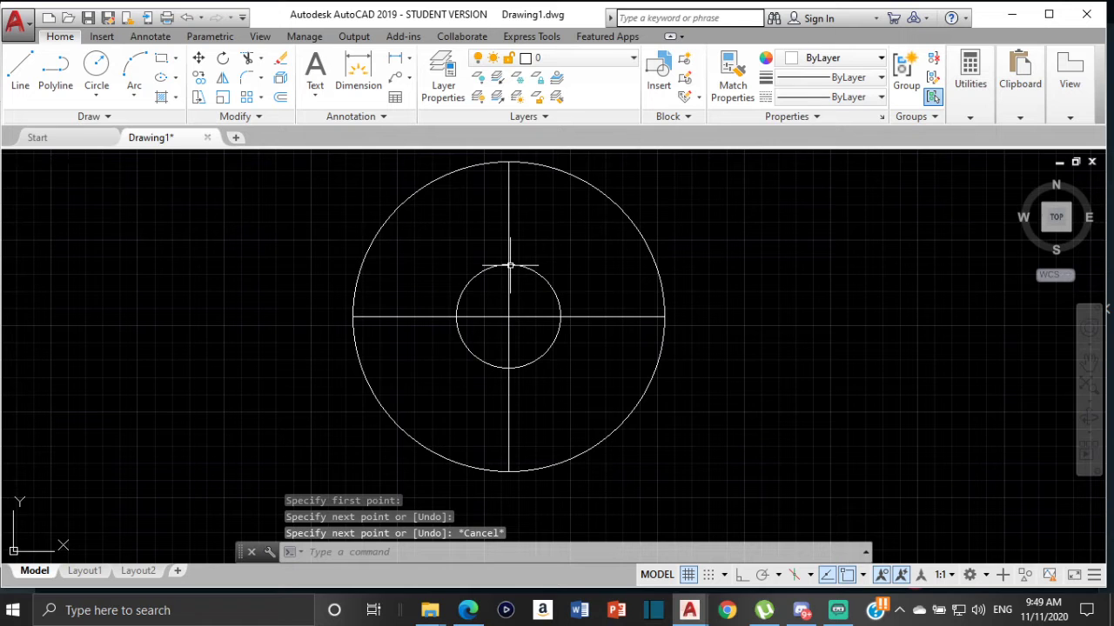
Polar-array both diameter lines about the circles' common centre to divide the circles into 12 equal sectors
left_click(399, 318)
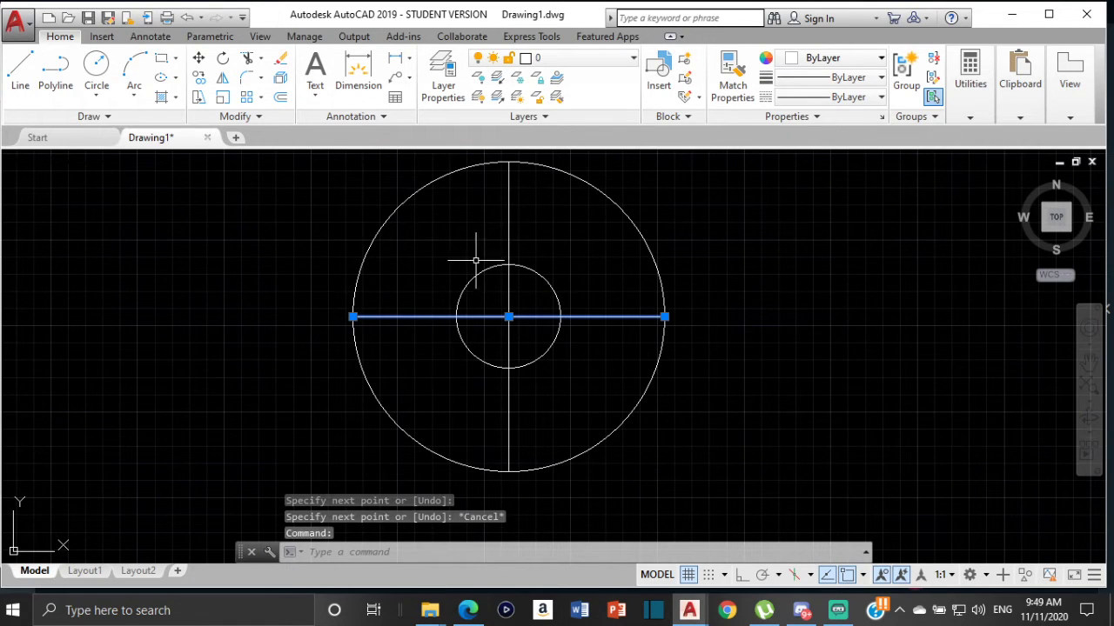
left_click(509, 226)
type("a")
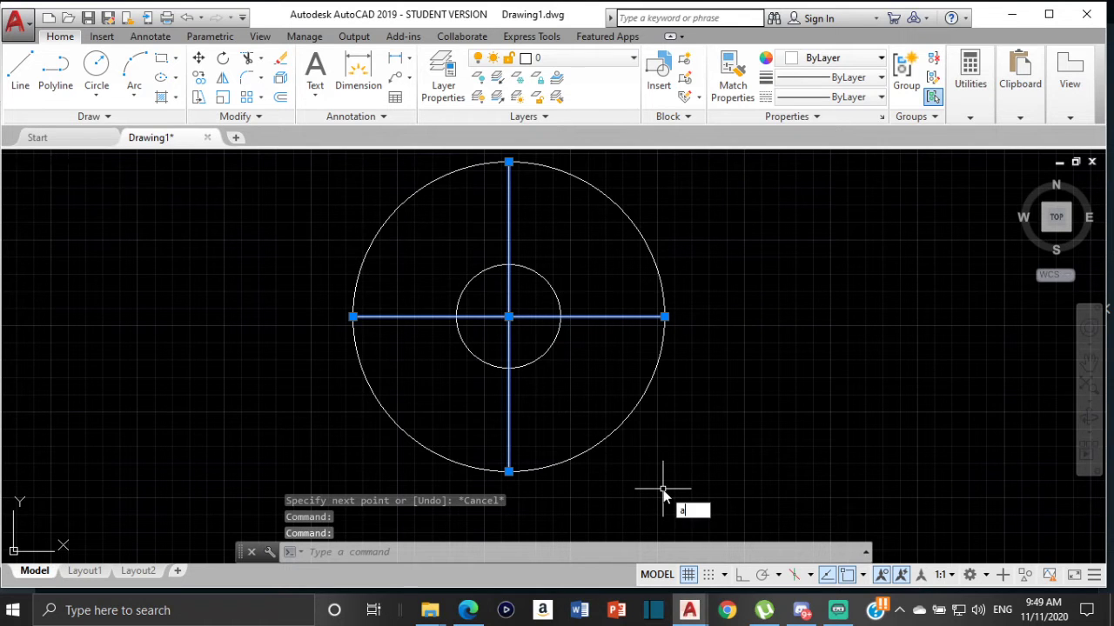
type("rr")
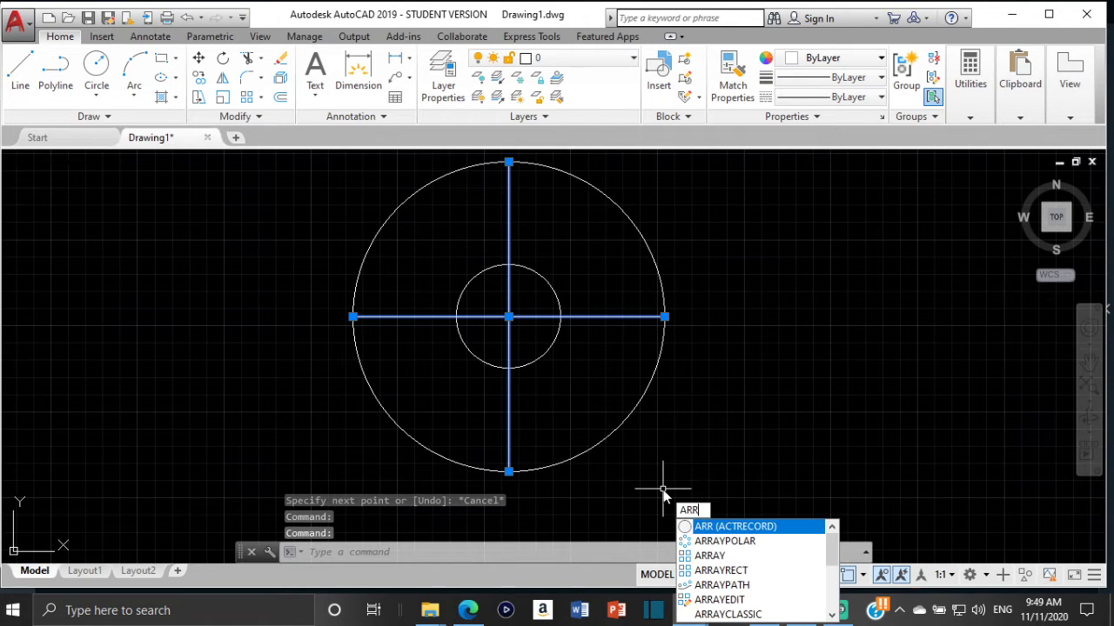
left_click(731, 541)
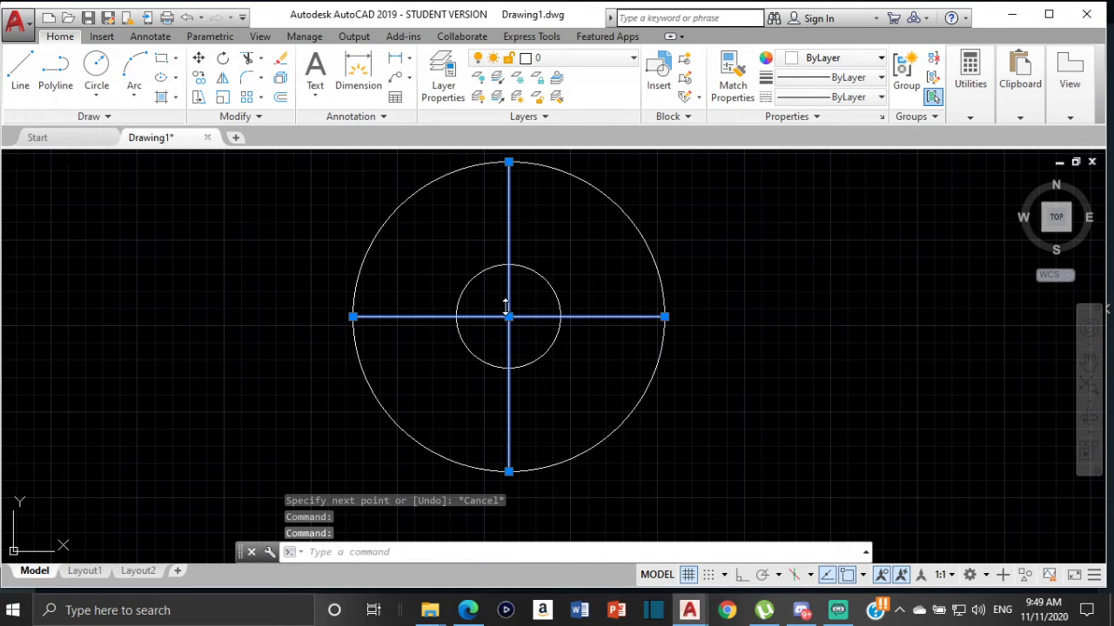
scroll(508, 315, "up", 2)
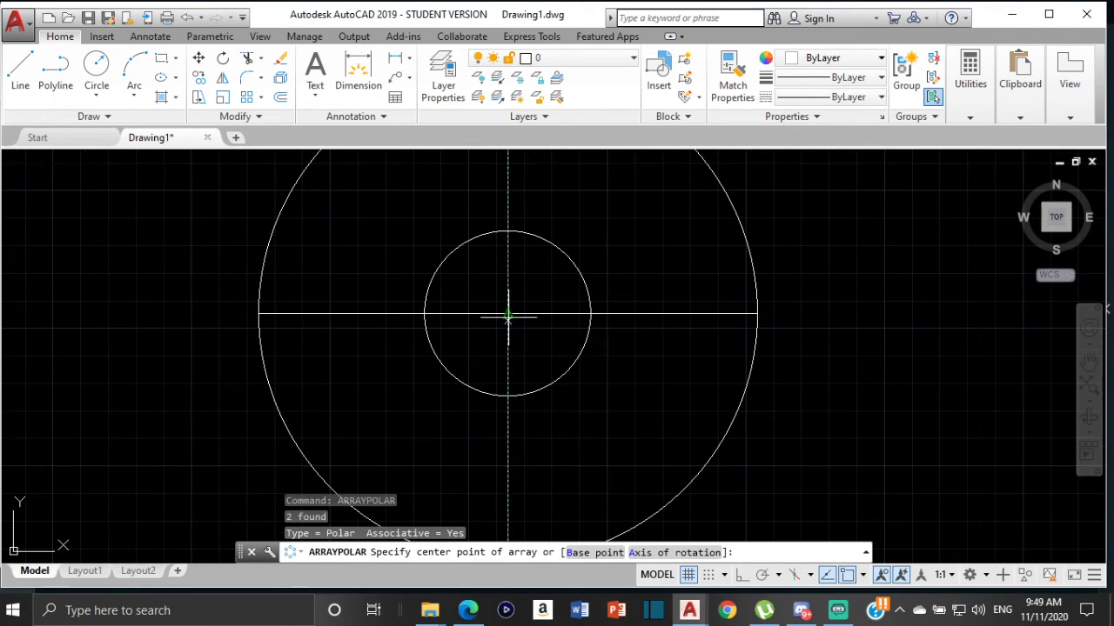
left_click(508, 314)
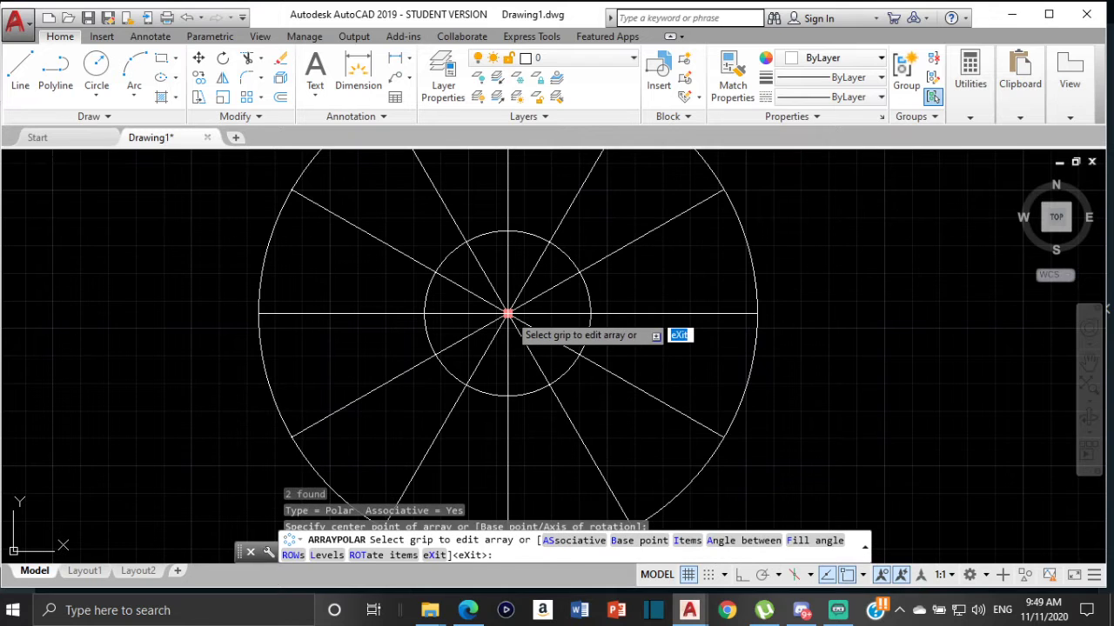
key("Escape")
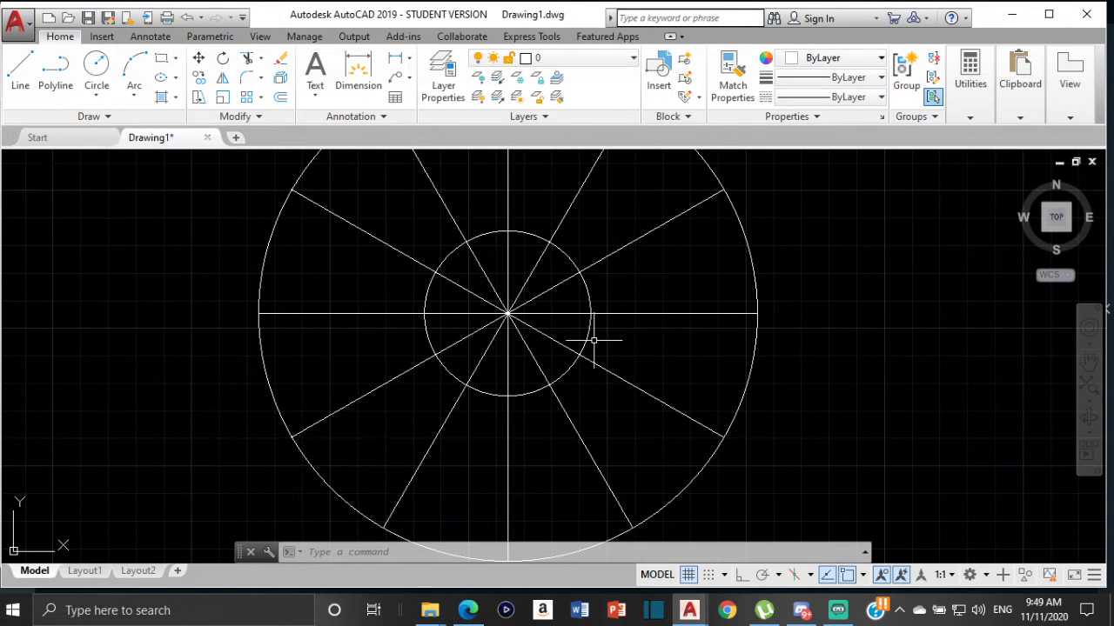
Add a multiline text label "O" in the empty area to the upper left of the circles
scroll(594, 340, "up", 3)
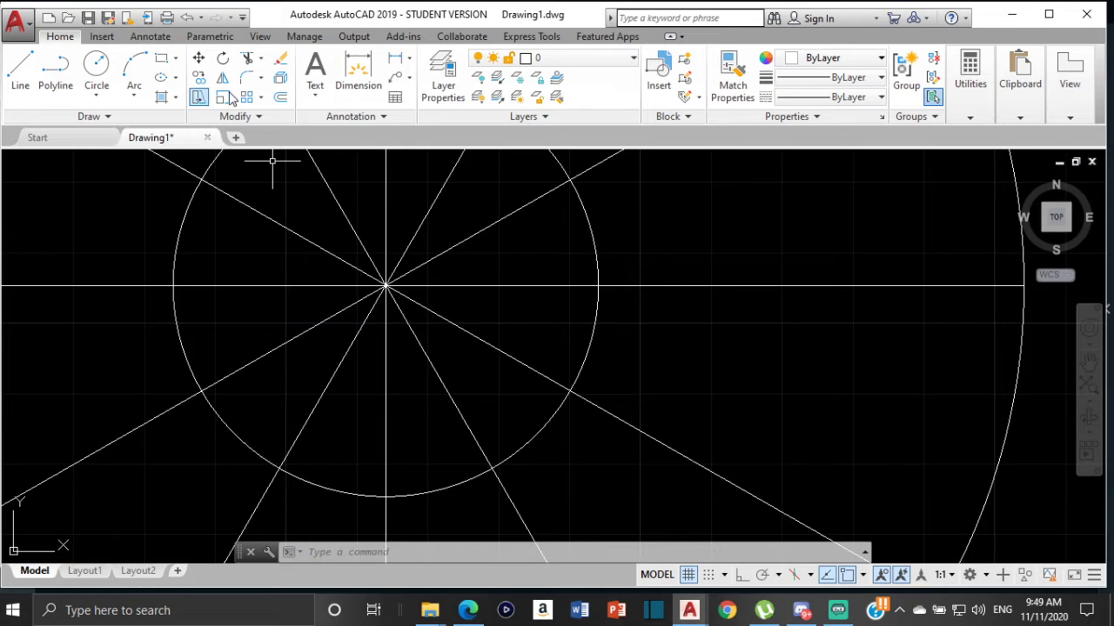
left_click(321, 91)
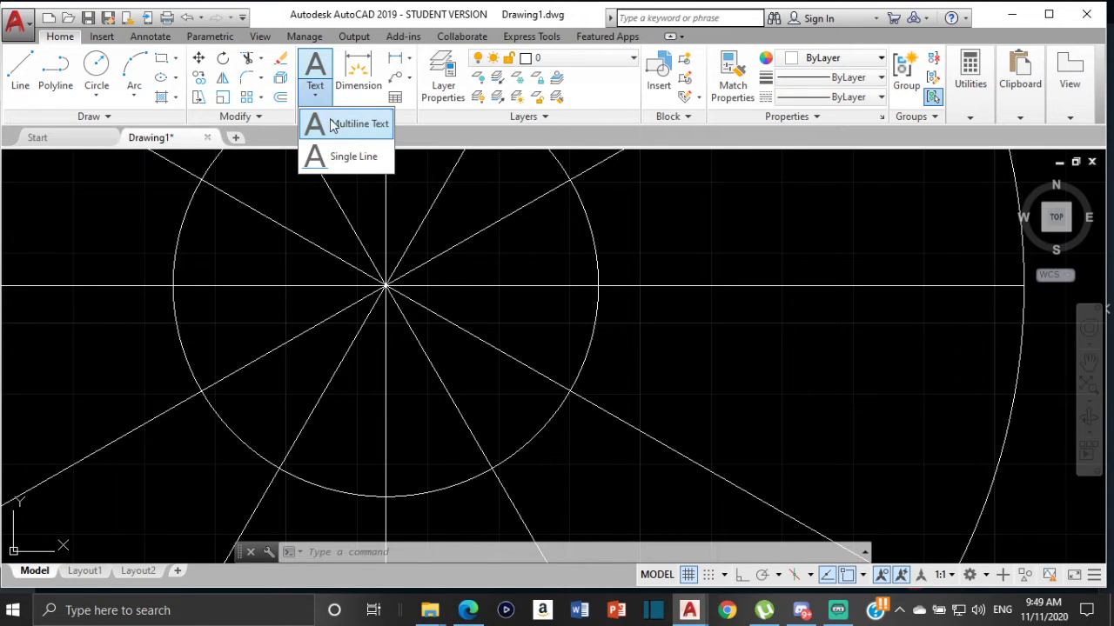
scroll(388, 296, "down", 3)
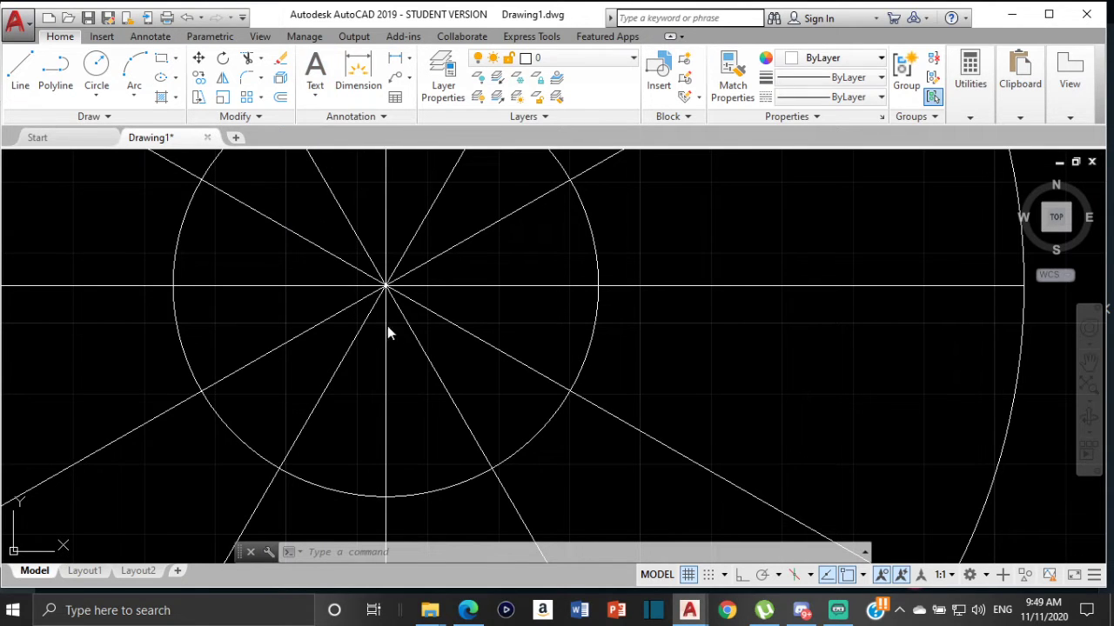
scroll(387, 287, "down", 1)
scroll(439, 355, "down", 2)
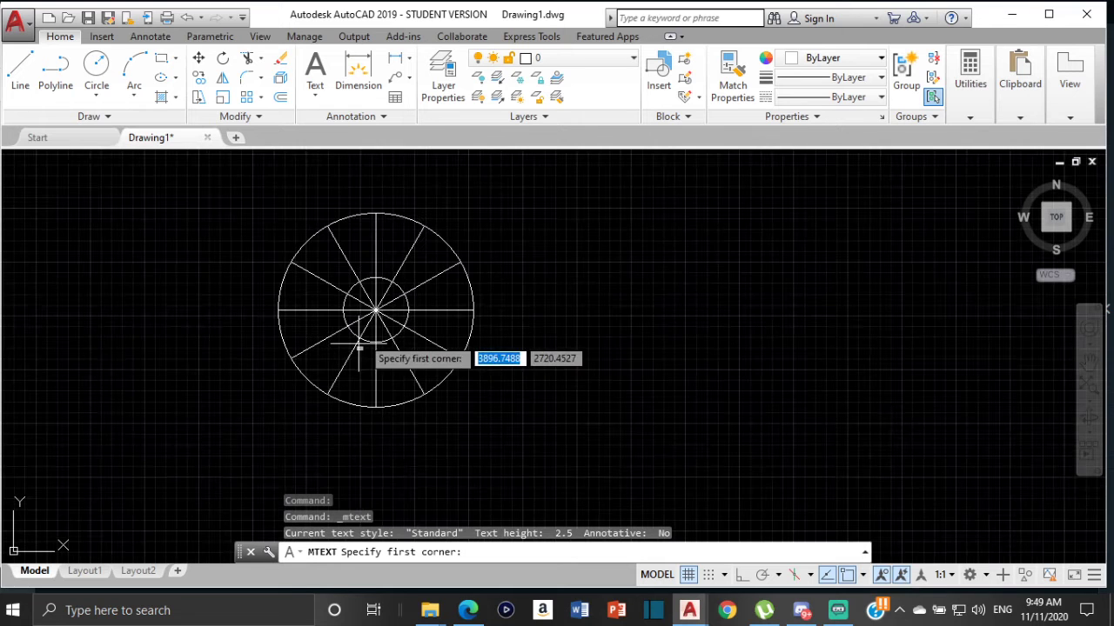
left_click(157, 199)
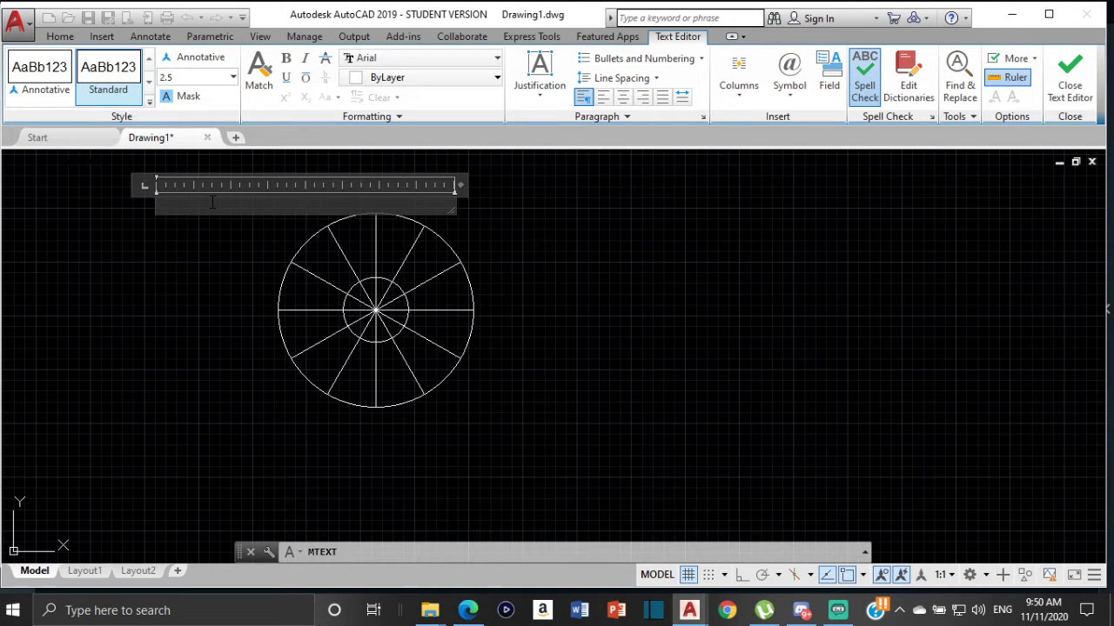
type("O")
key("Escape")
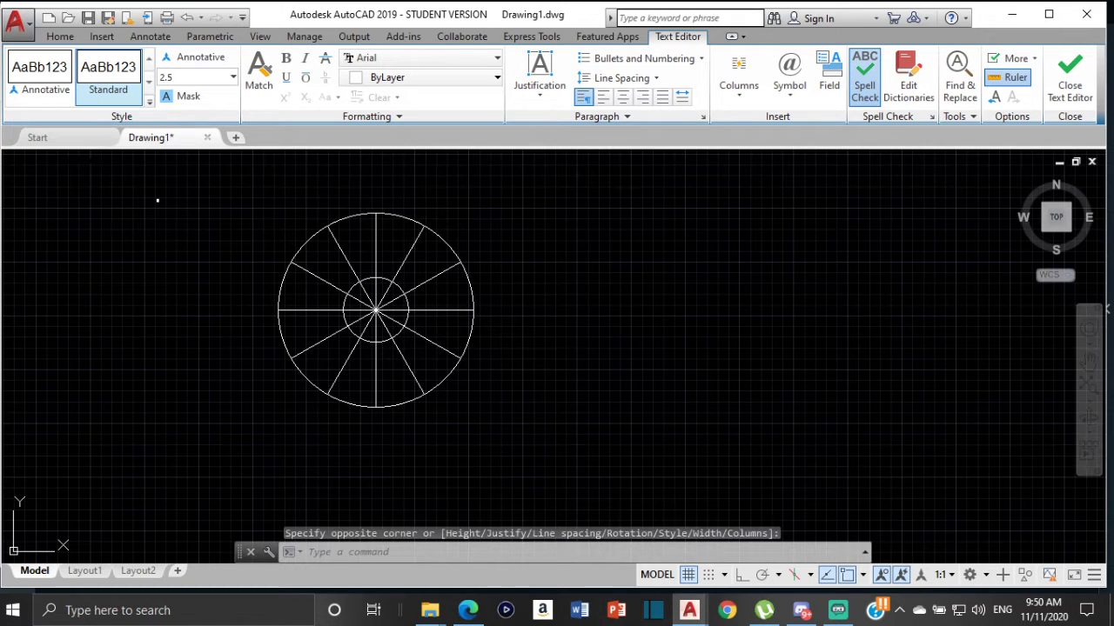
Scale the "O" label by a factor of 2 about its lower-left corner
scroll(161, 169, "up", 2)
scroll(154, 220, "up", 2)
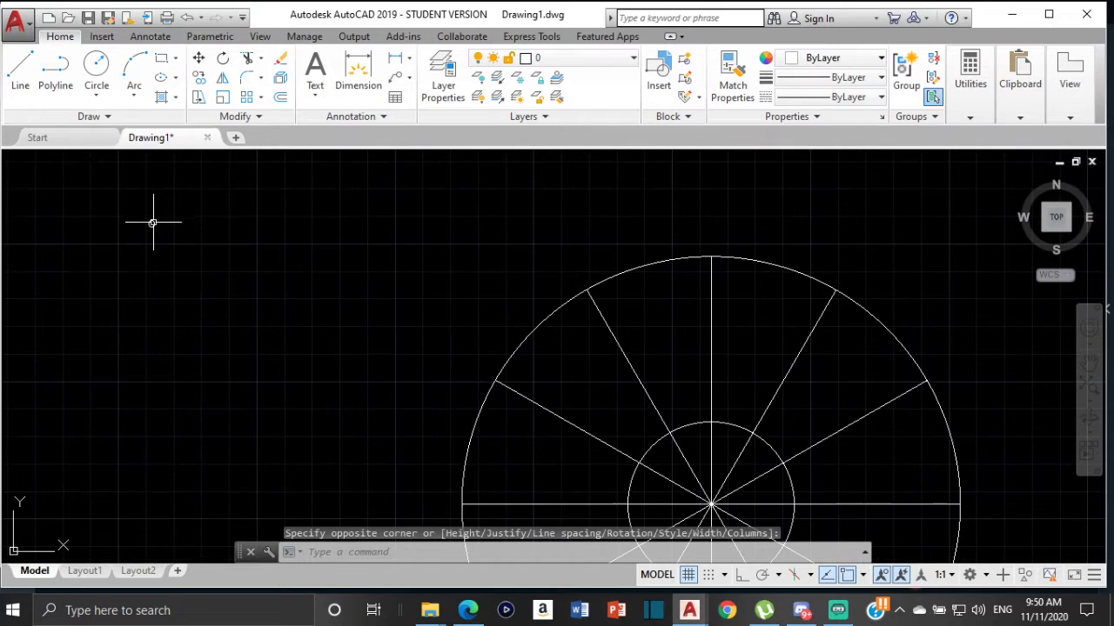
left_click(151, 221)
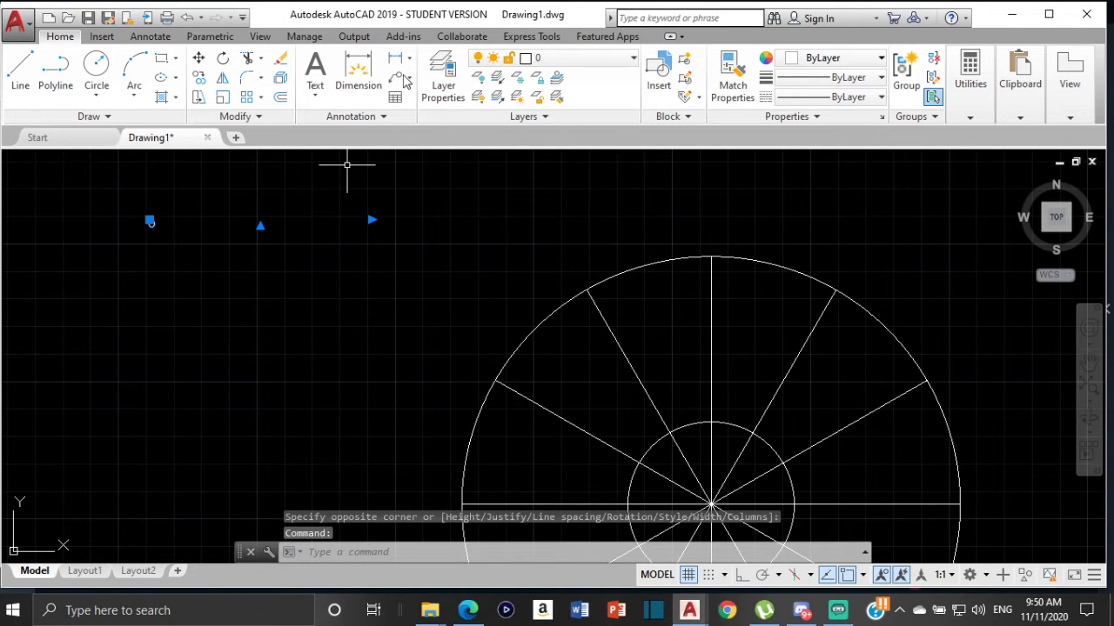
left_click(223, 97)
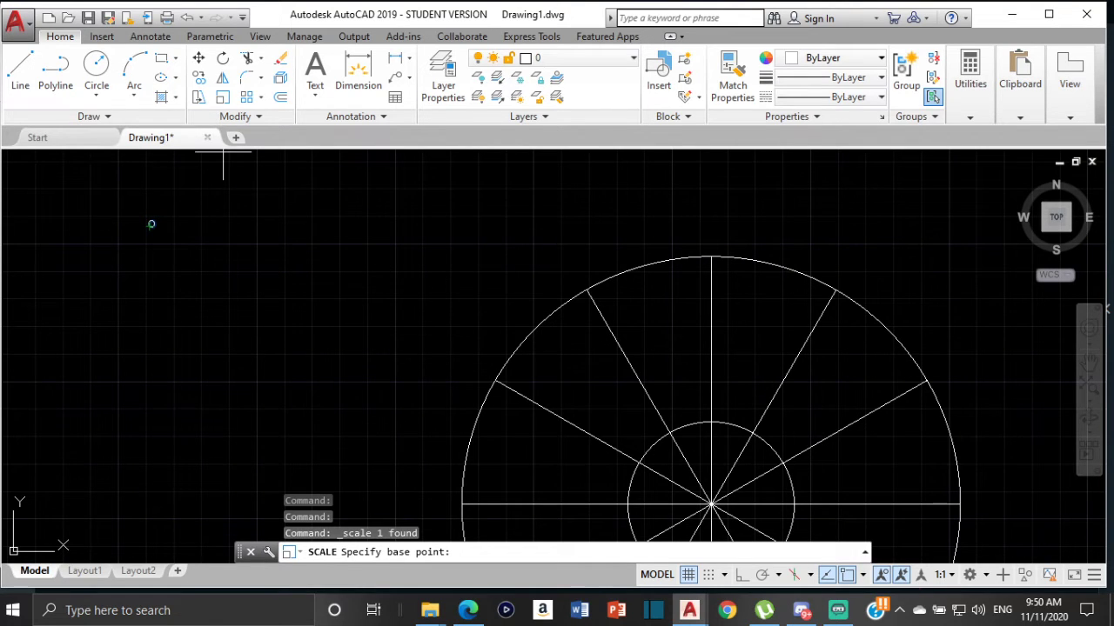
left_click(150, 224)
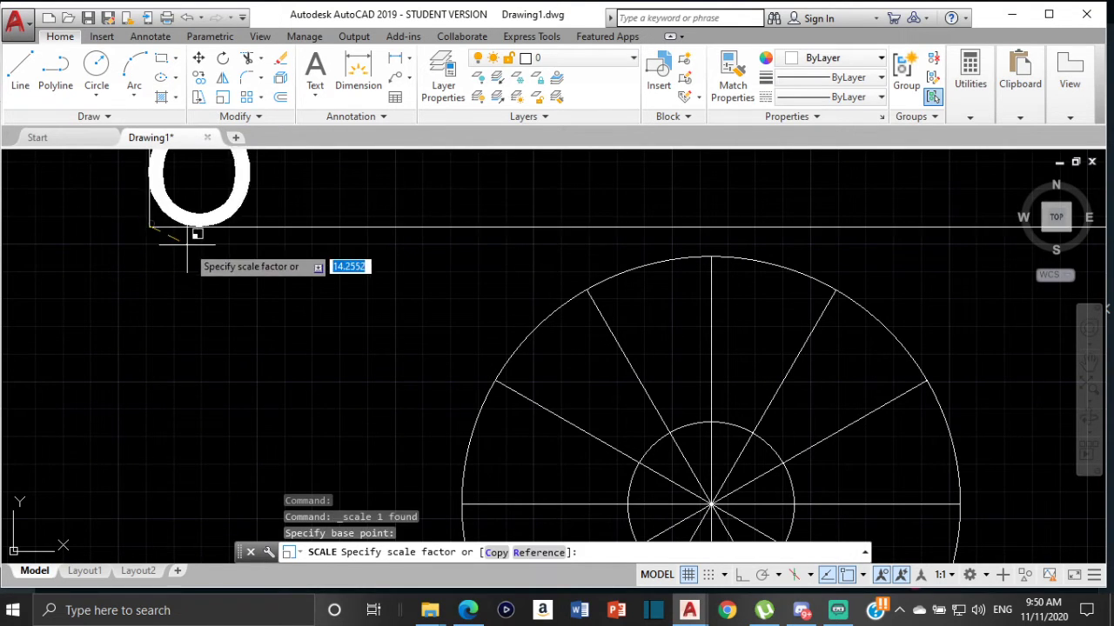
type("2")
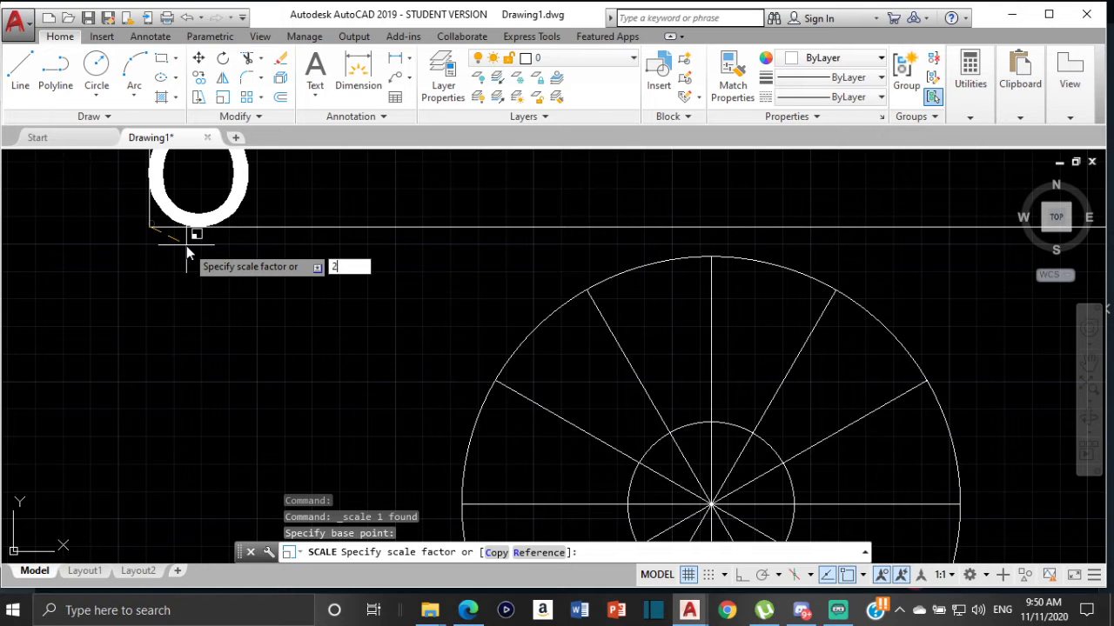
key("Return")
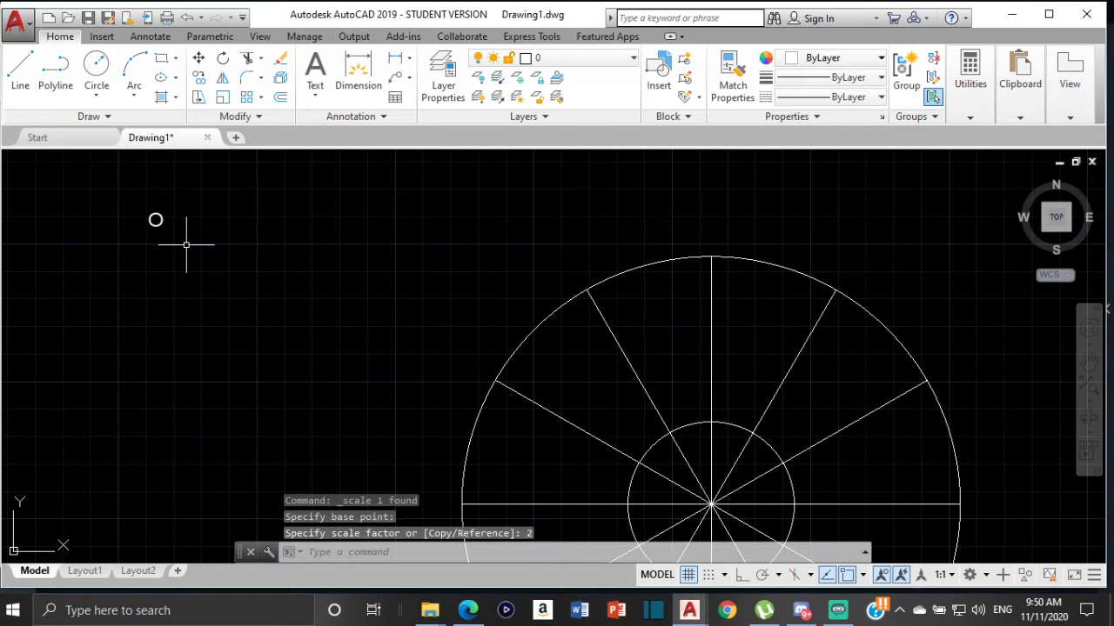
Move the "O" label just below and to the right of the circles' common centre
scroll(185, 244, "down", 2)
left_click(165, 229)
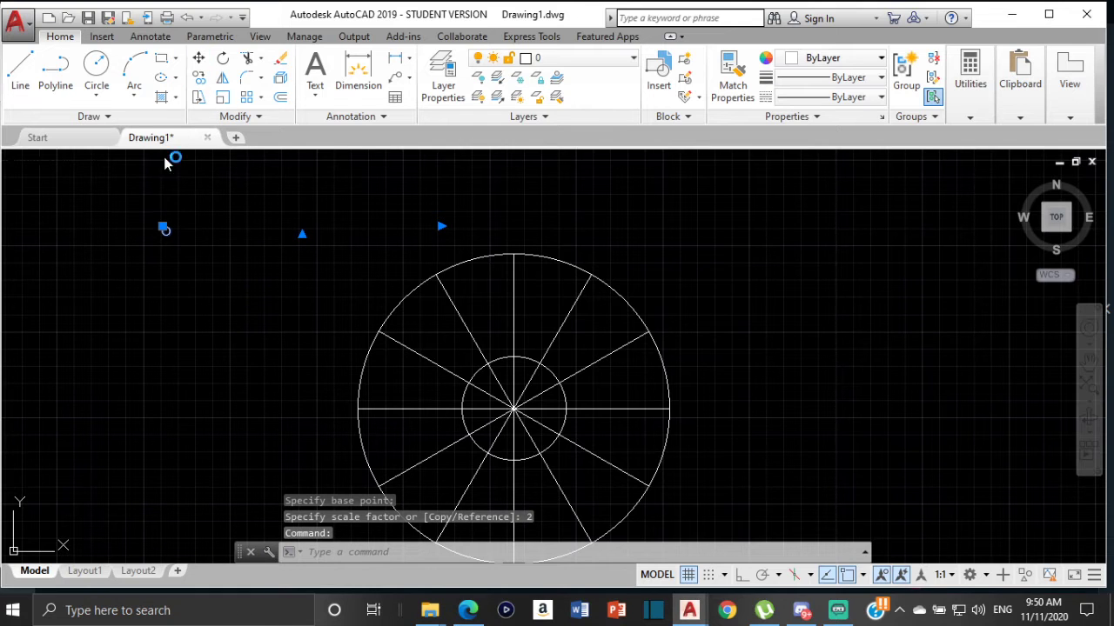
left_click(166, 231)
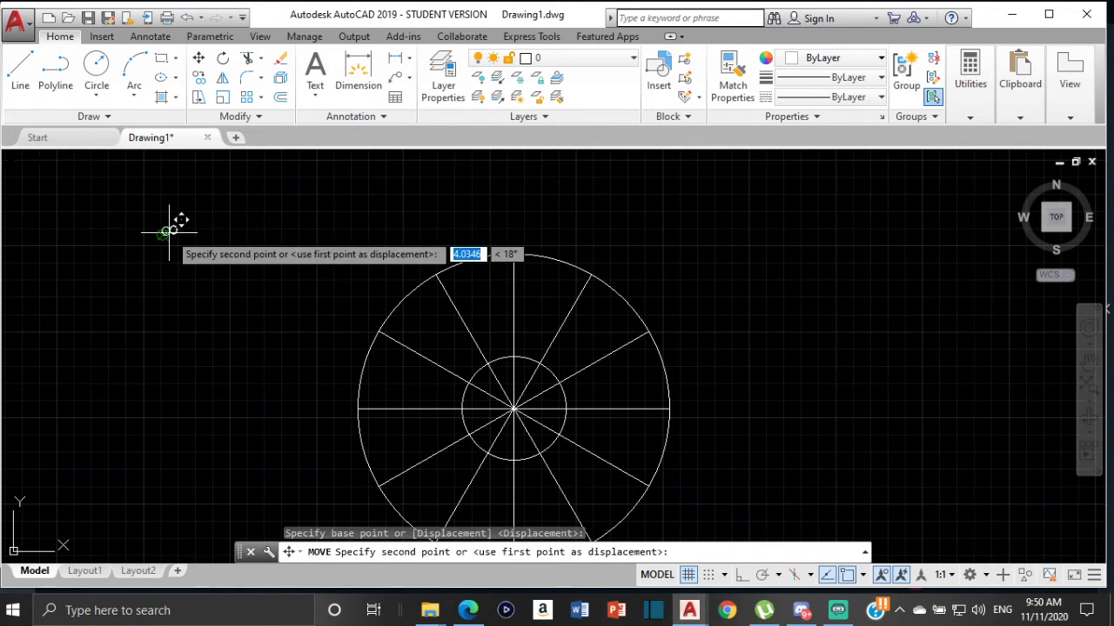
scroll(515, 403, "up", 6)
middle_click_drag(497, 418, 351, 337)
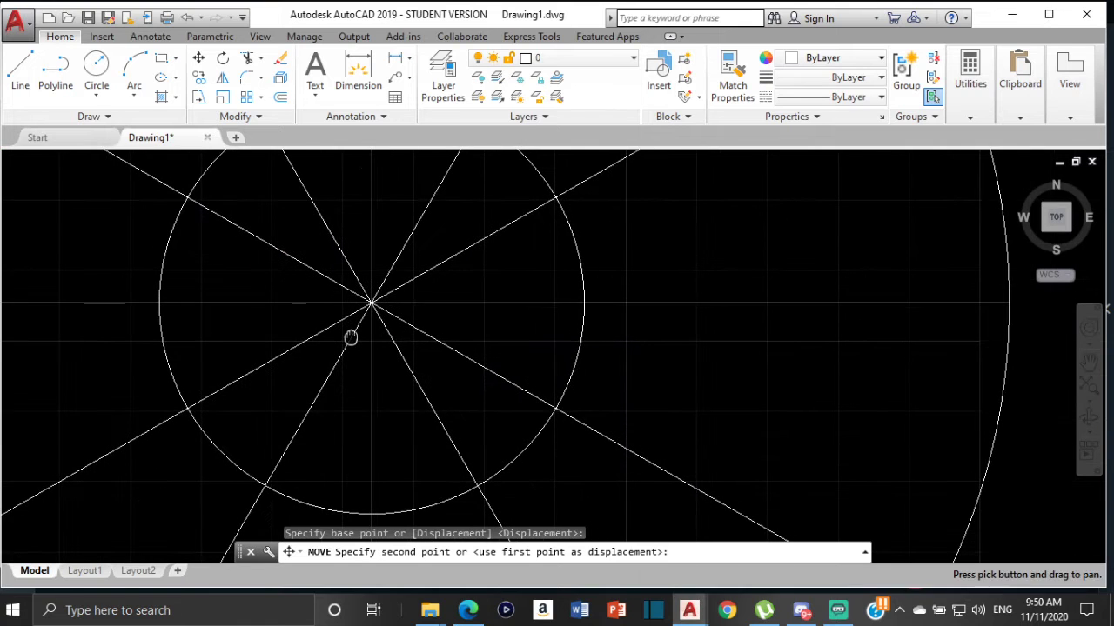
scroll(400, 356, "up", 4)
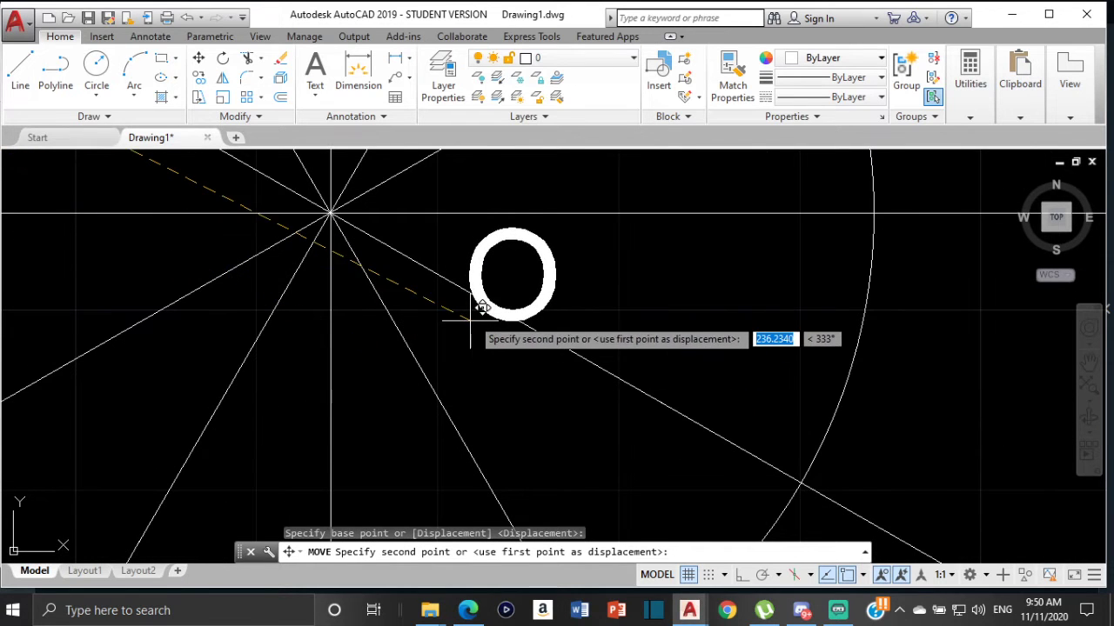
scroll(340, 339, "up", 3)
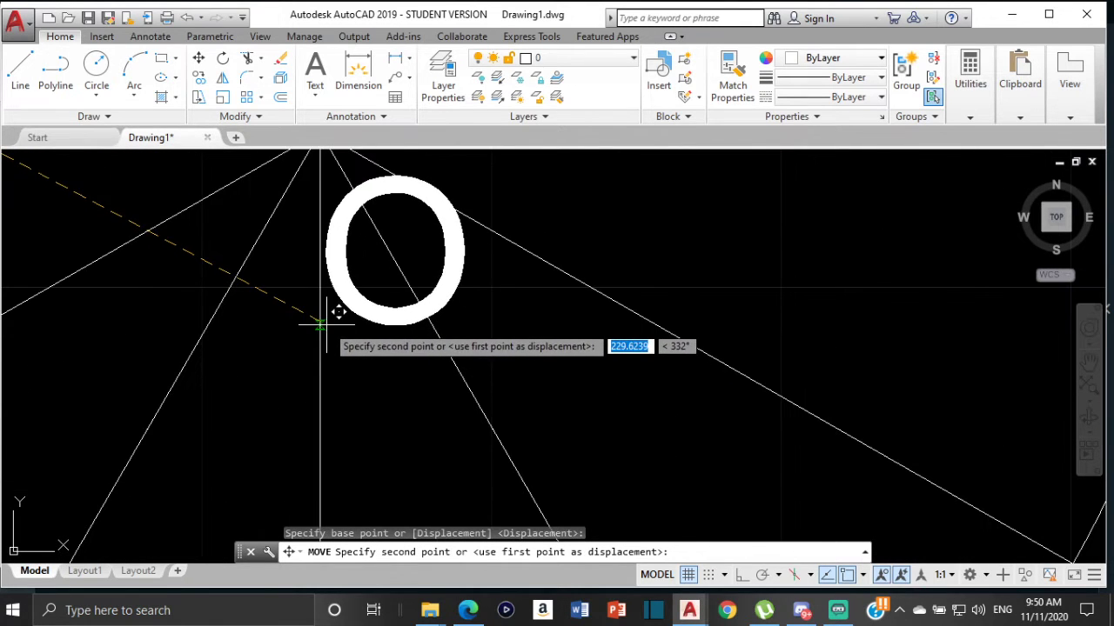
left_click(318, 316)
Copy the "O" label along the horizontal diameter to just inside the inner circle's right quadrant and just outside the outer circle's right quadrant
scroll(464, 349, "down", 5)
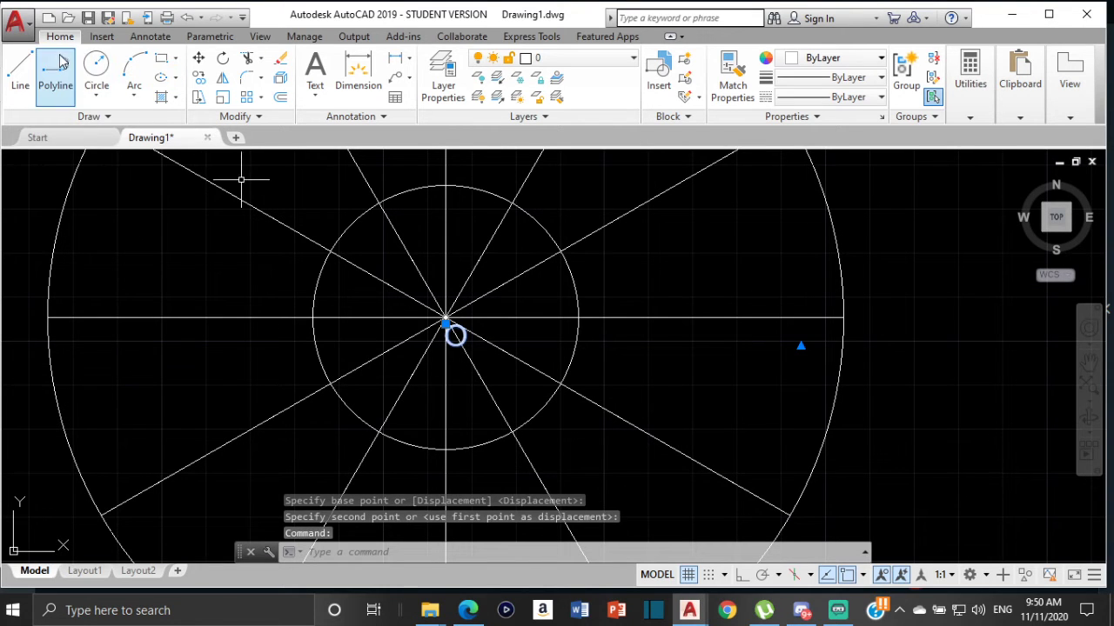
left_click(168, 77)
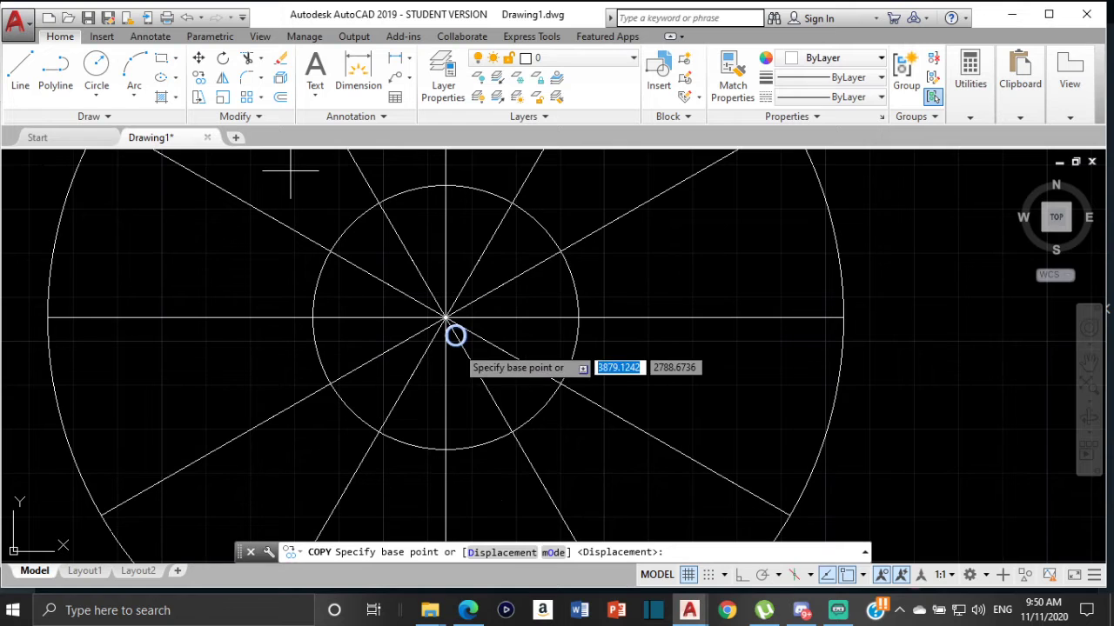
left_click(462, 346)
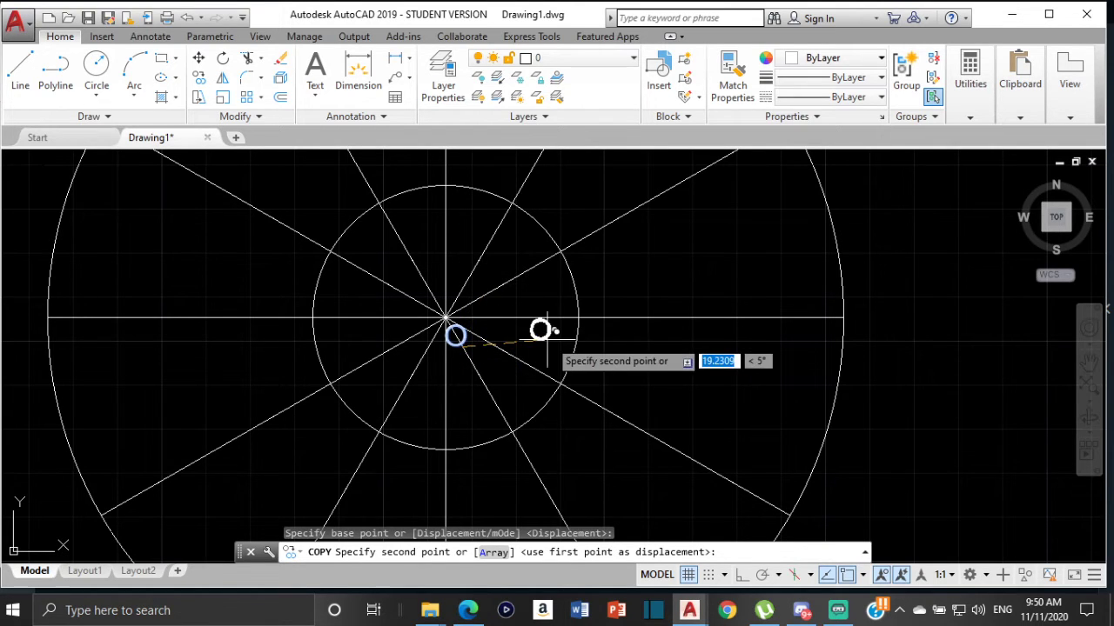
left_click(574, 343)
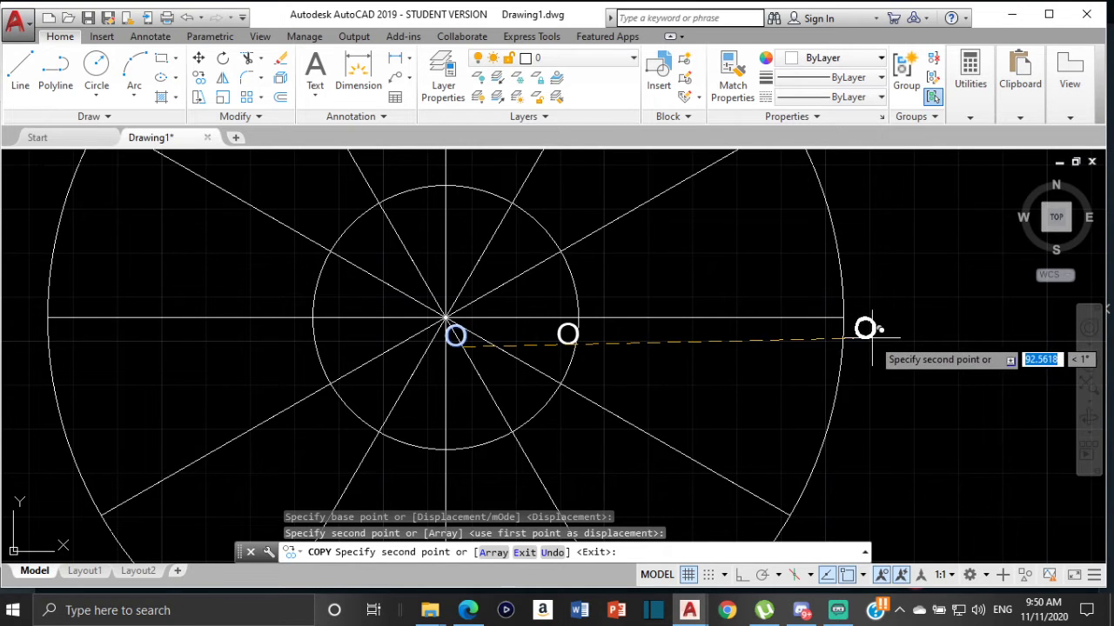
left_click(873, 343)
Place further copies of the "O" label outside the outer circle at the six division line ends from 30° counterclockwise to 180°
scroll(679, 324, "down", 6)
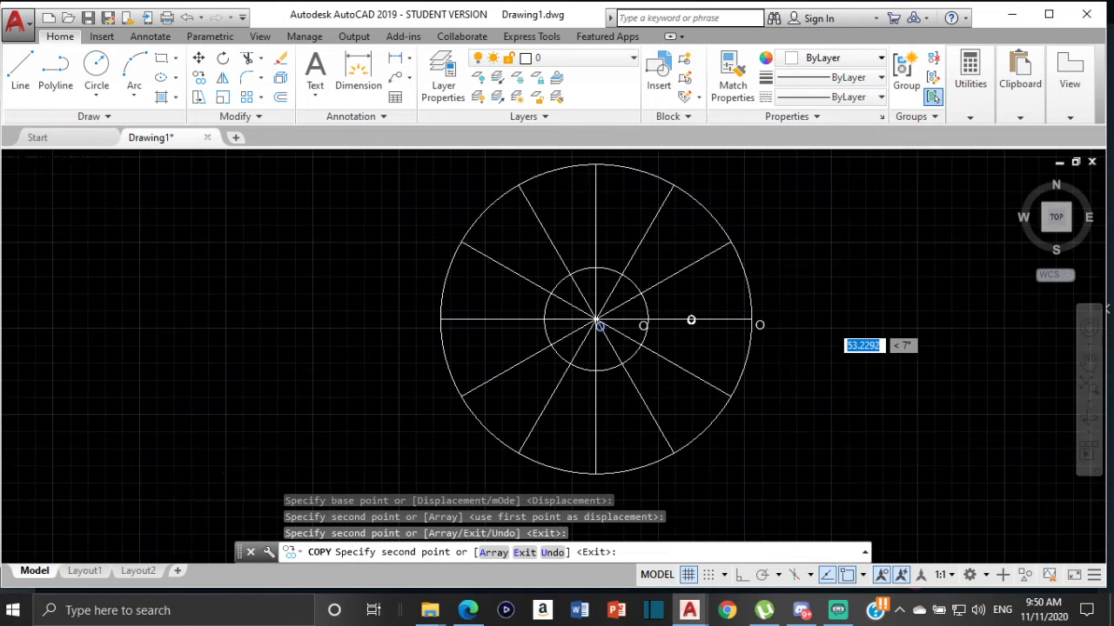
scroll(709, 292, "up", 4)
scroll(719, 288, "up", 2)
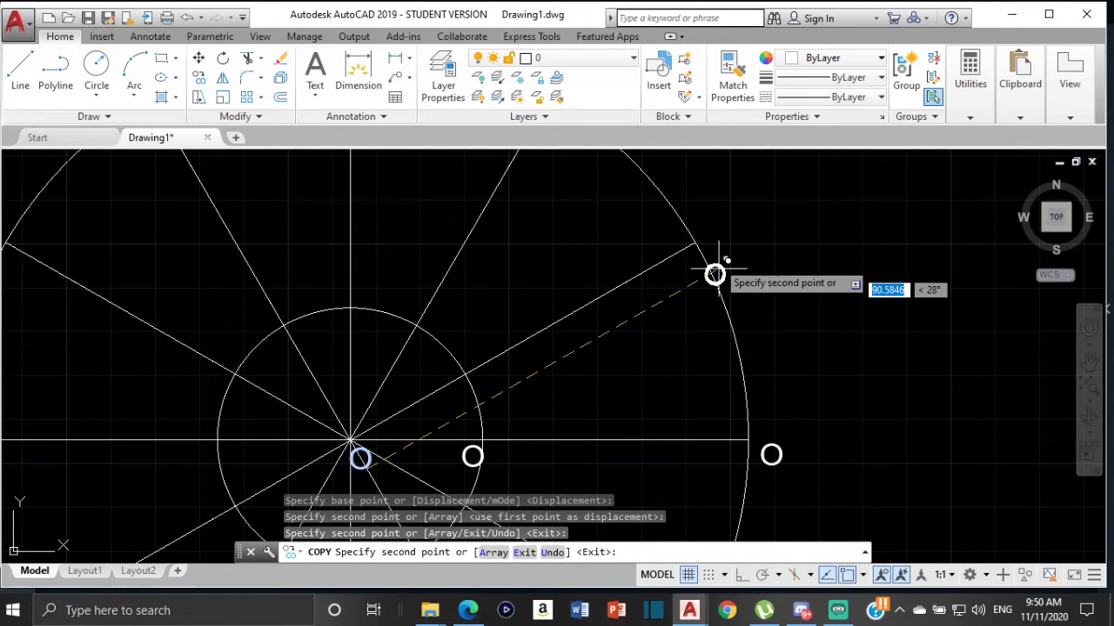
left_click(716, 227)
middle_click_drag(716, 224, 794, 391)
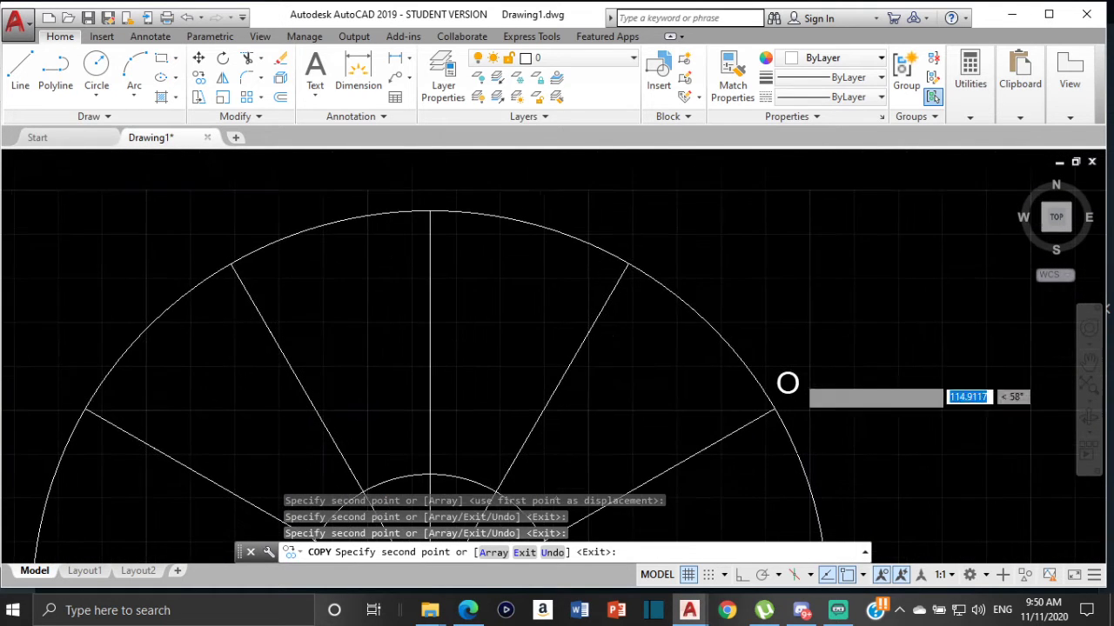
left_click(635, 234)
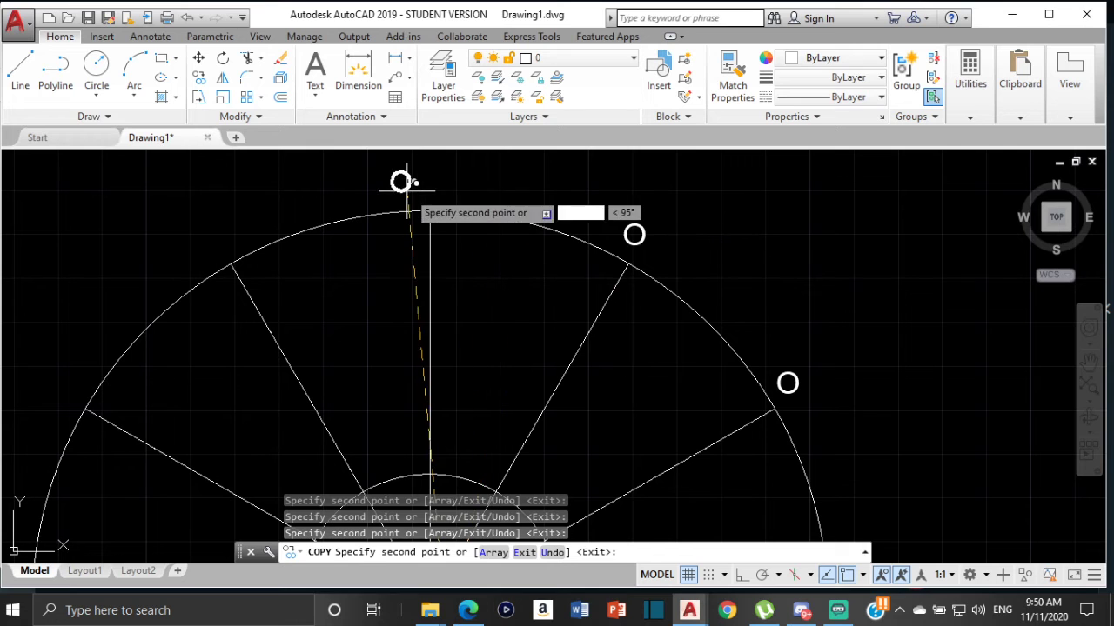
left_click(423, 172)
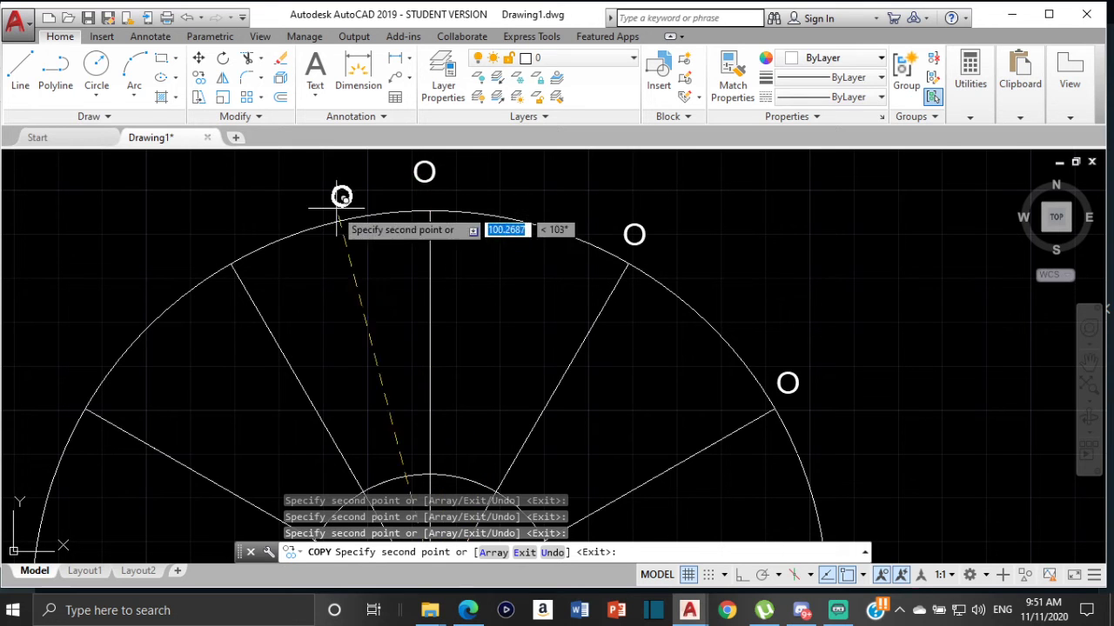
left_click(211, 235)
scroll(251, 226, "down", 3)
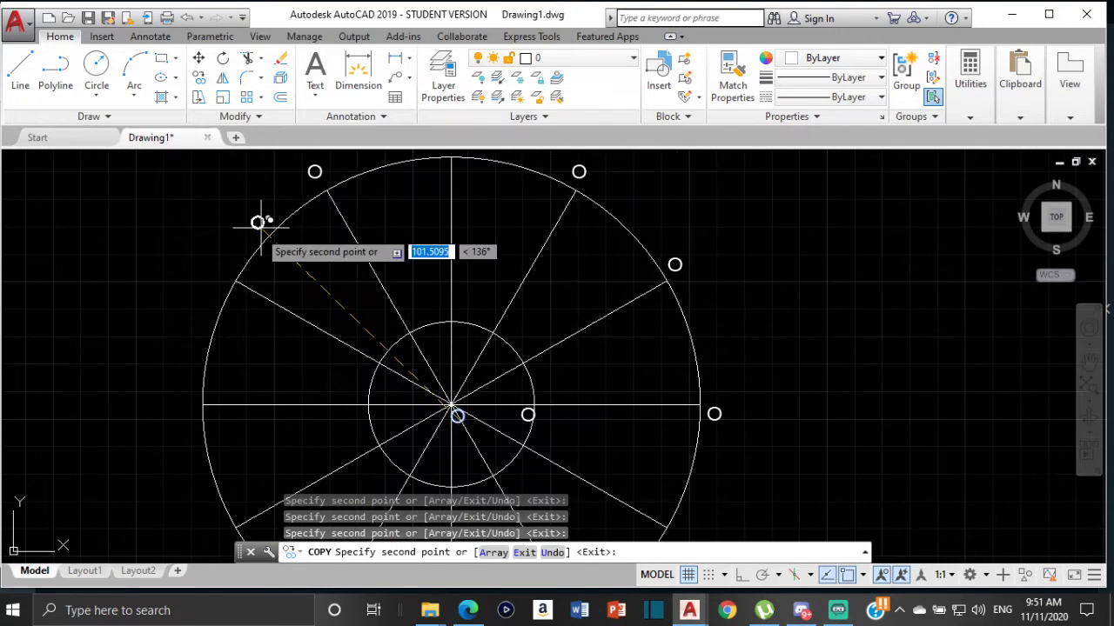
left_click(218, 261)
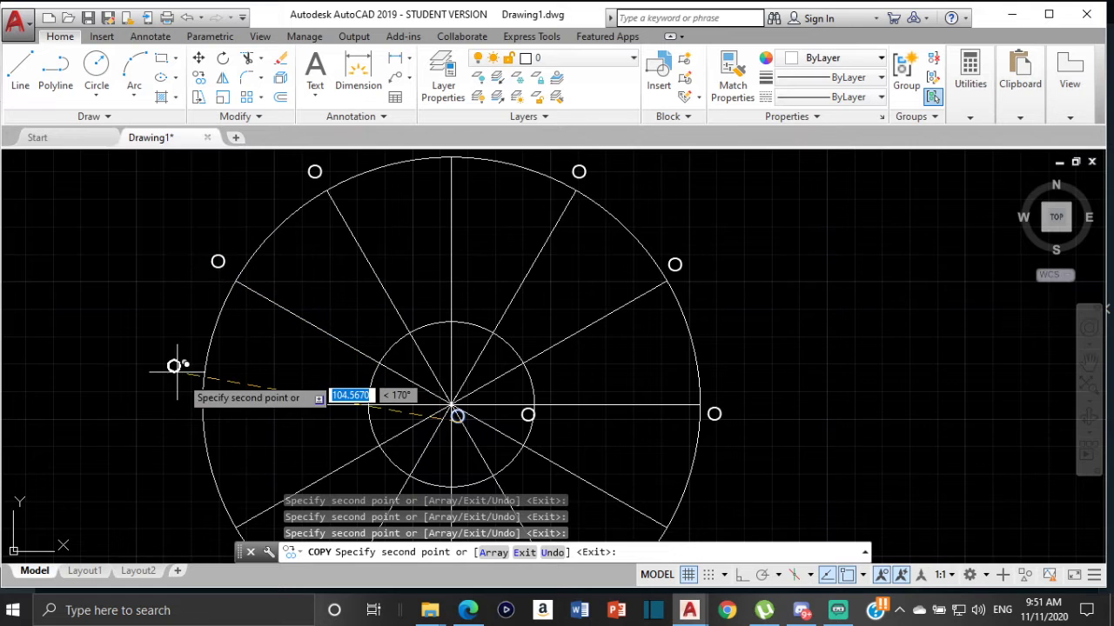
left_click(181, 397)
Place copies of the "O" label at the five division line ends around the outer circle's lower half and finish copying
mouse_move(184, 397)
middle_mouse_down()
mouse_move(186, 381)
mouse_move(211, 385)
middle_mouse_up()
left_click(237, 354)
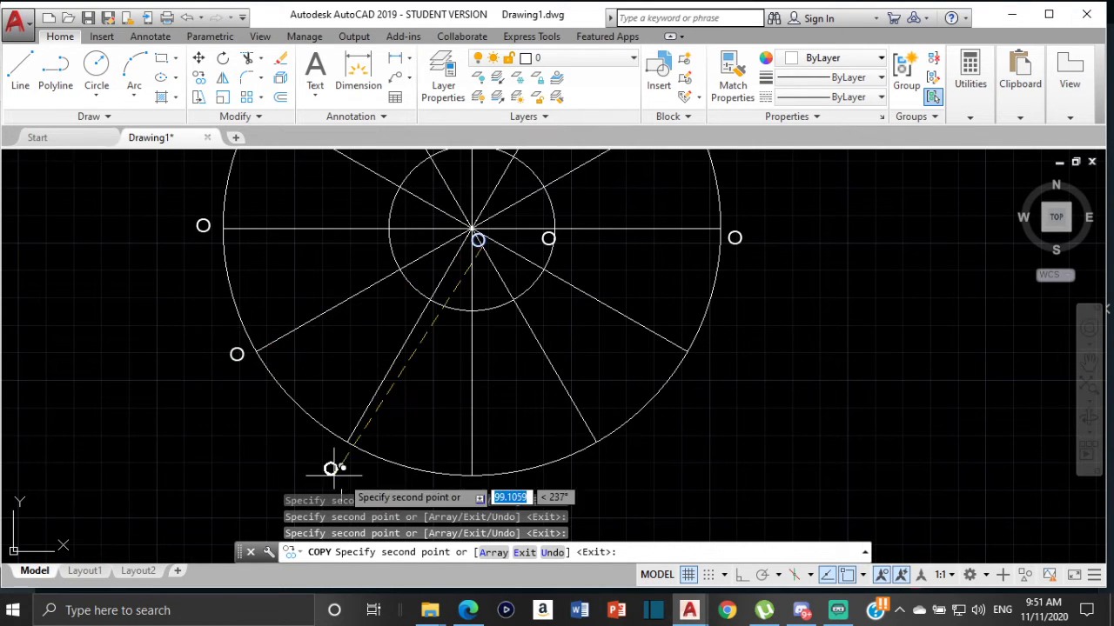
left_click(338, 456)
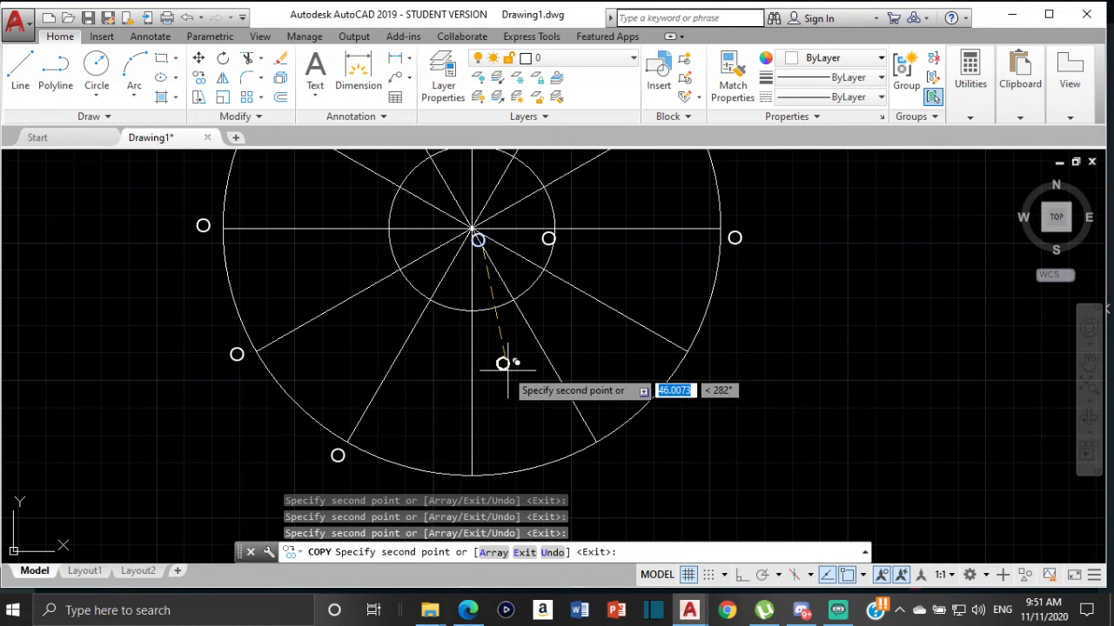
scroll(403, 240, "down", 2)
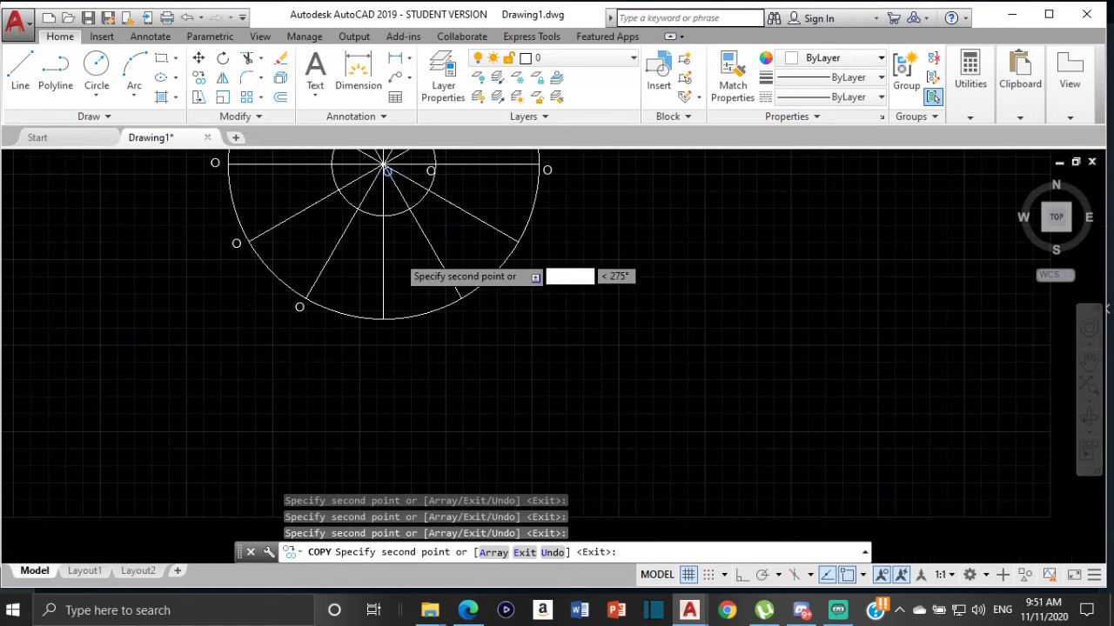
left_click(385, 329)
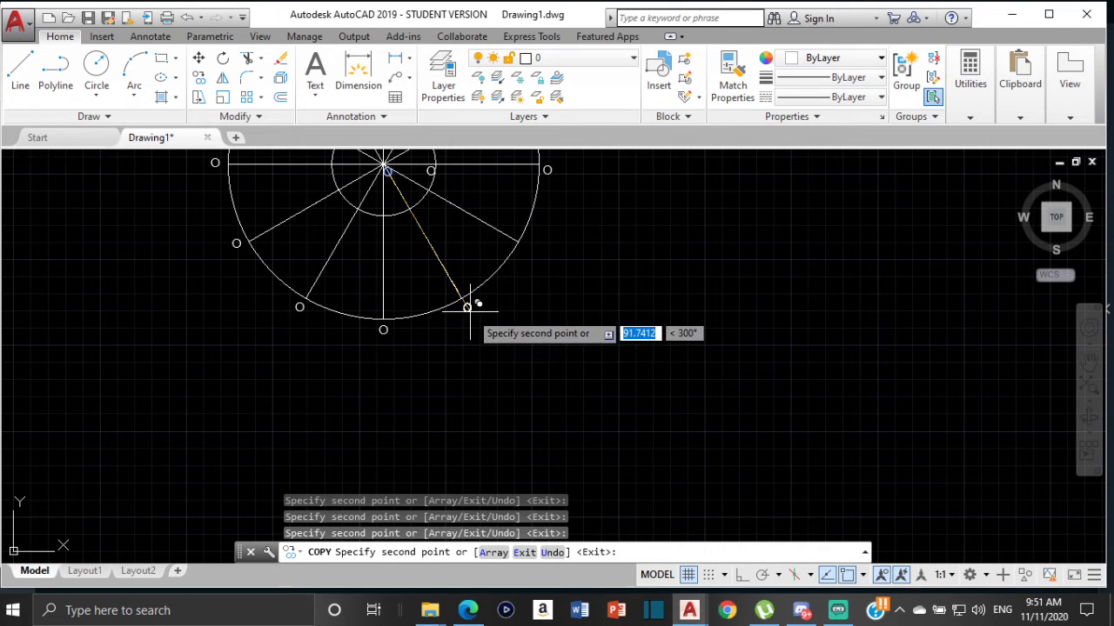
left_click(466, 307)
left_click(528, 250)
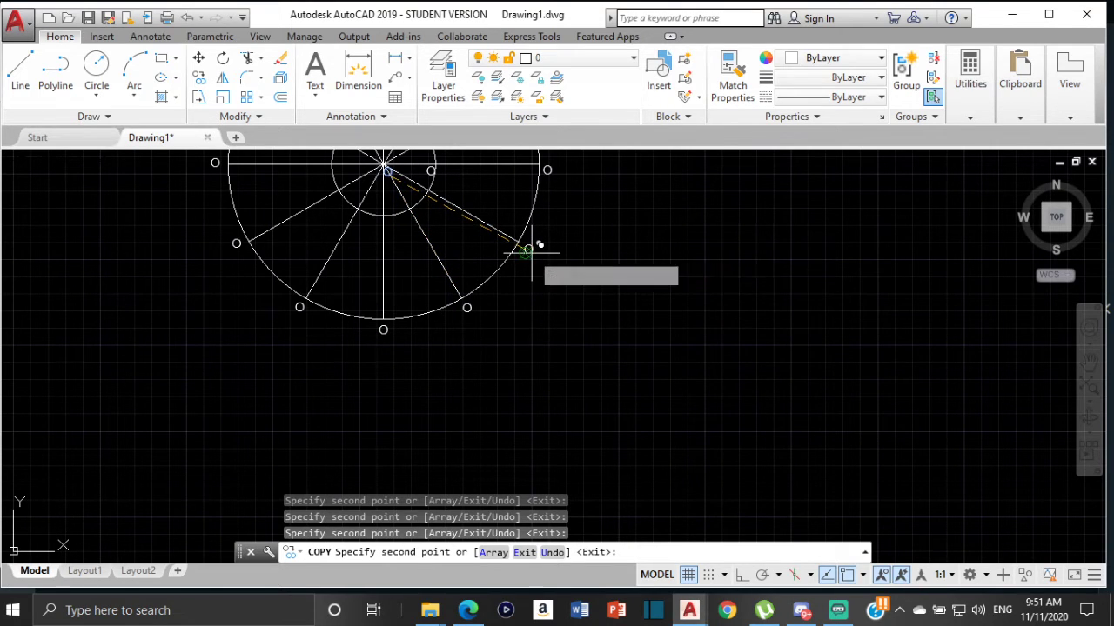
key("Escape")
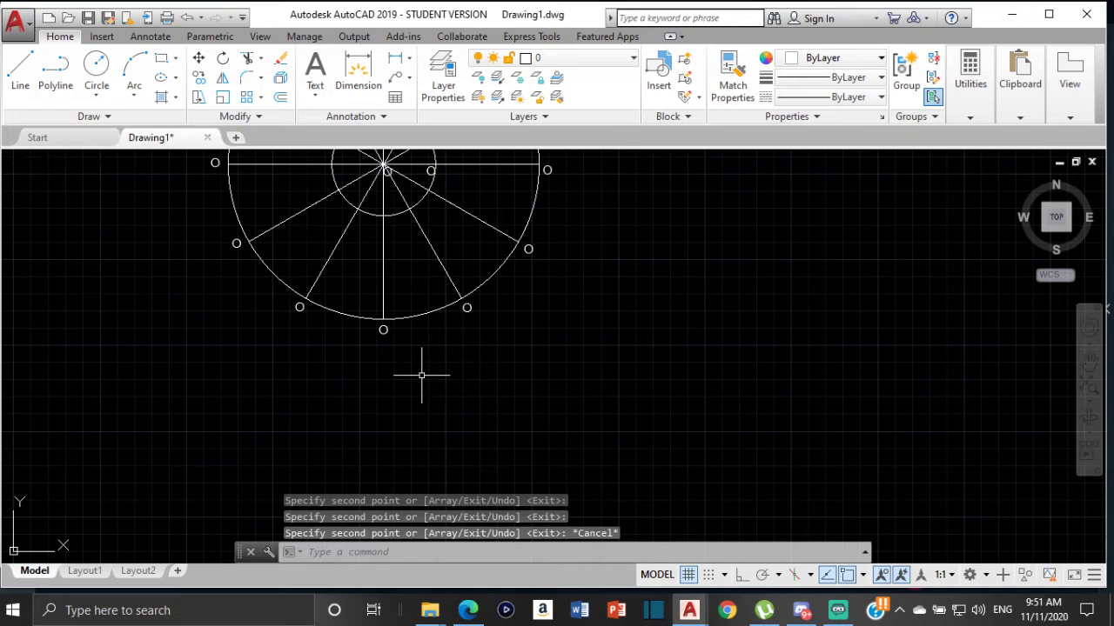
scroll(422, 378, "down", 2)
middle_click_drag(498, 279, 532, 378)
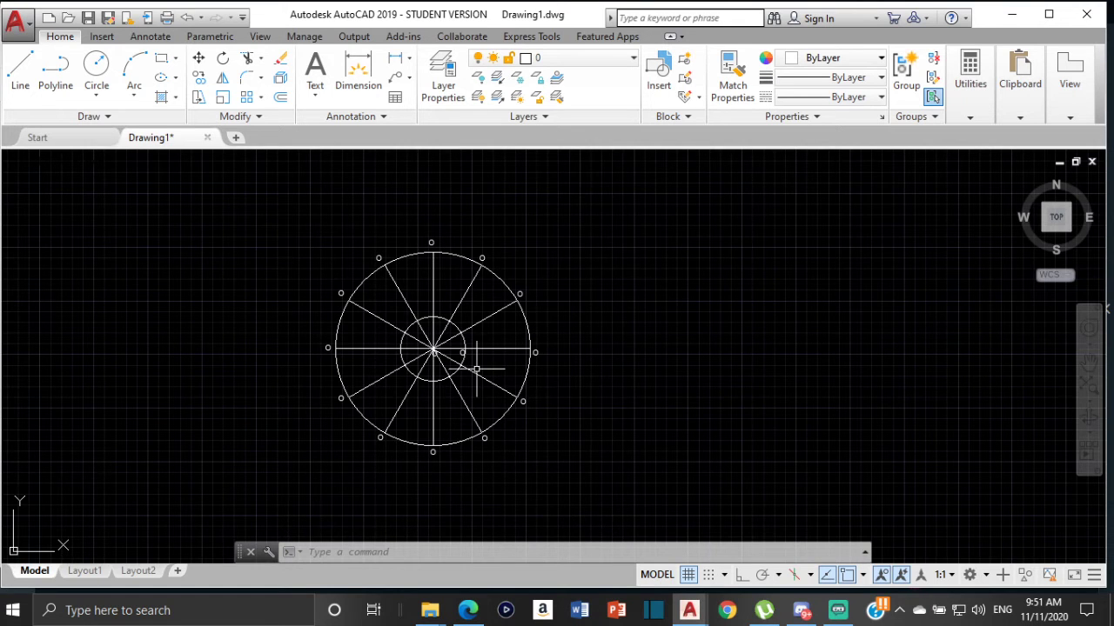
Change the "O" label just inside the inner circle's right quadrant to "A"
scroll(430, 358, "up", 5)
left_click(559, 345)
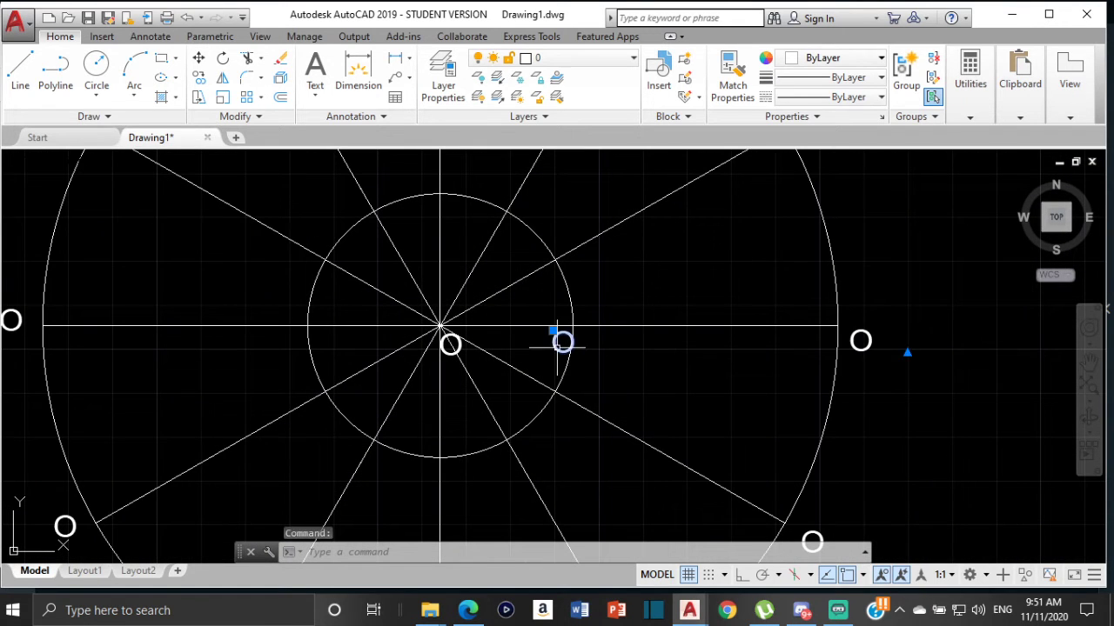
double_click(562, 342)
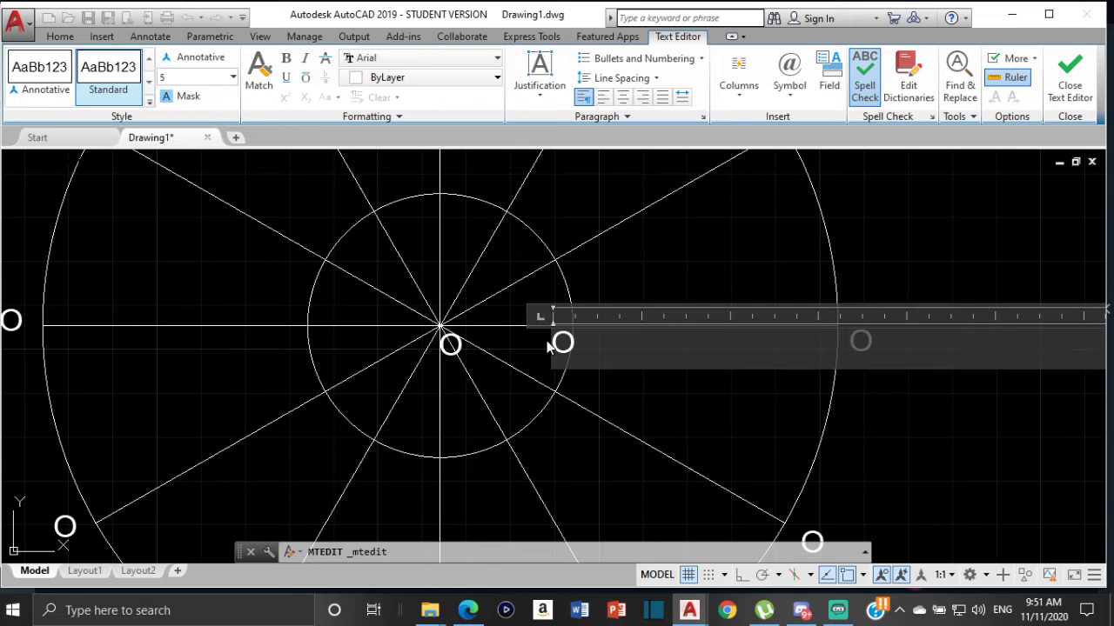
type("A")
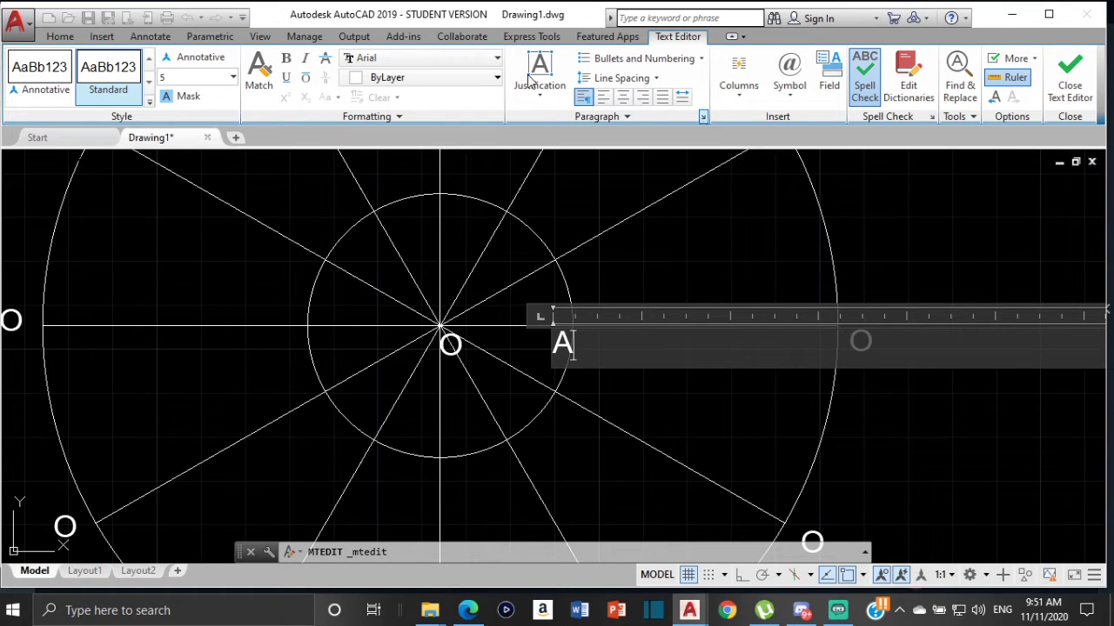
left_click(850, 447)
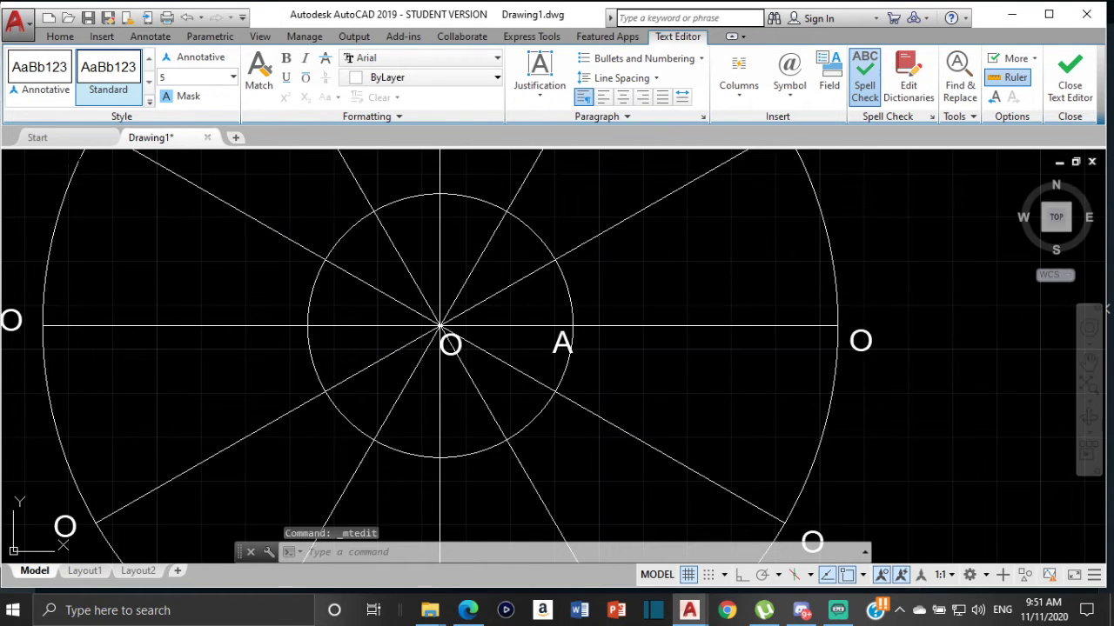
Change the label outside the outer circle's right quadrant to "B", checking the labelling against the Archimedean spiral figure in the Plane & Solid Geometry PDF
double_click(863, 342)
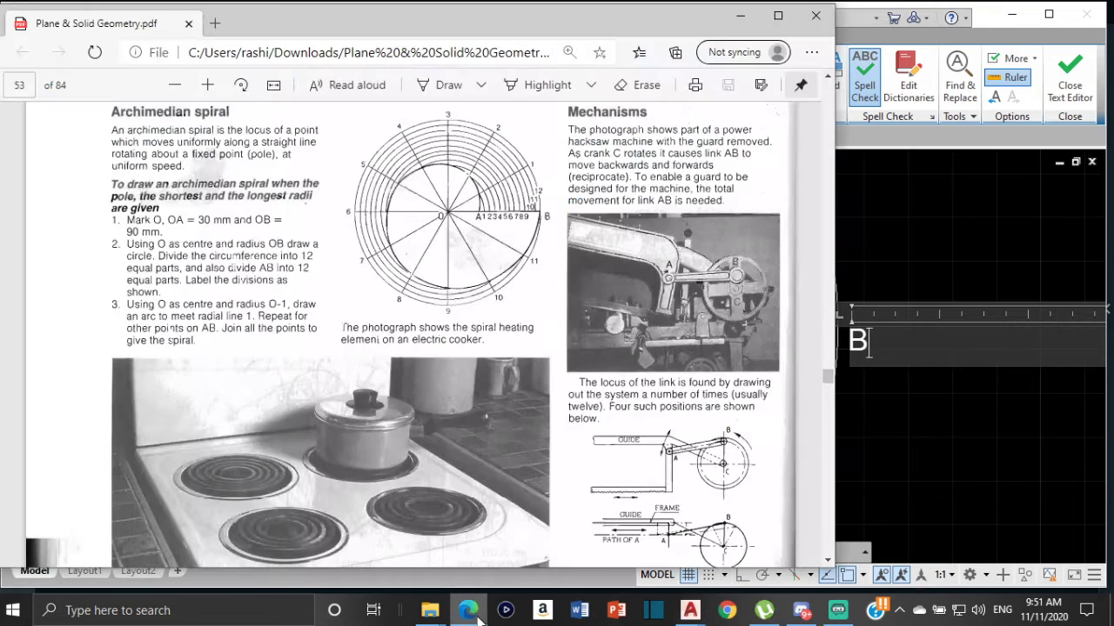
left_click(468, 610)
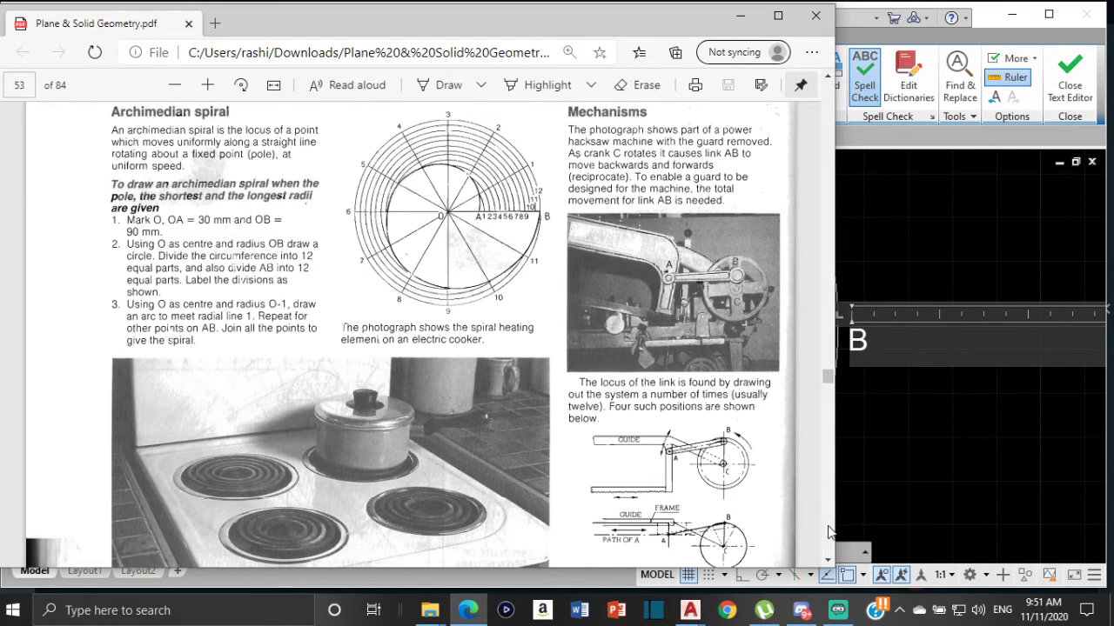
left_click(892, 383)
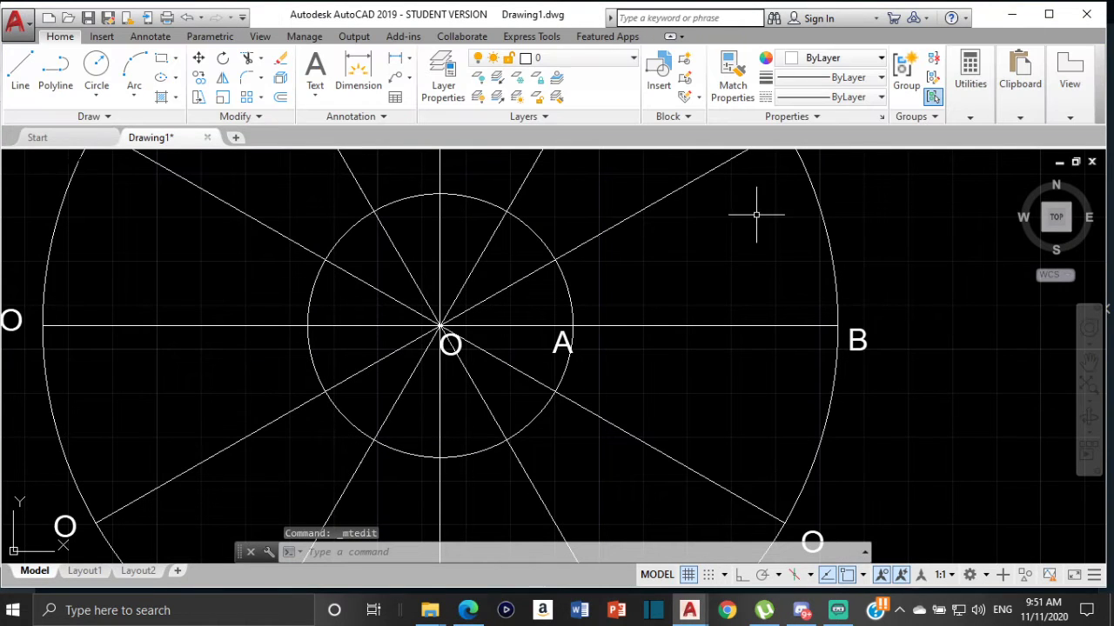
Change the "O" label outside the outer circle at the 30° division line to "1"
mouse_move(756, 215)
middle_mouse_down()
mouse_move(764, 296)
mouse_move(823, 214)
mouse_move(770, 237)
middle_mouse_up()
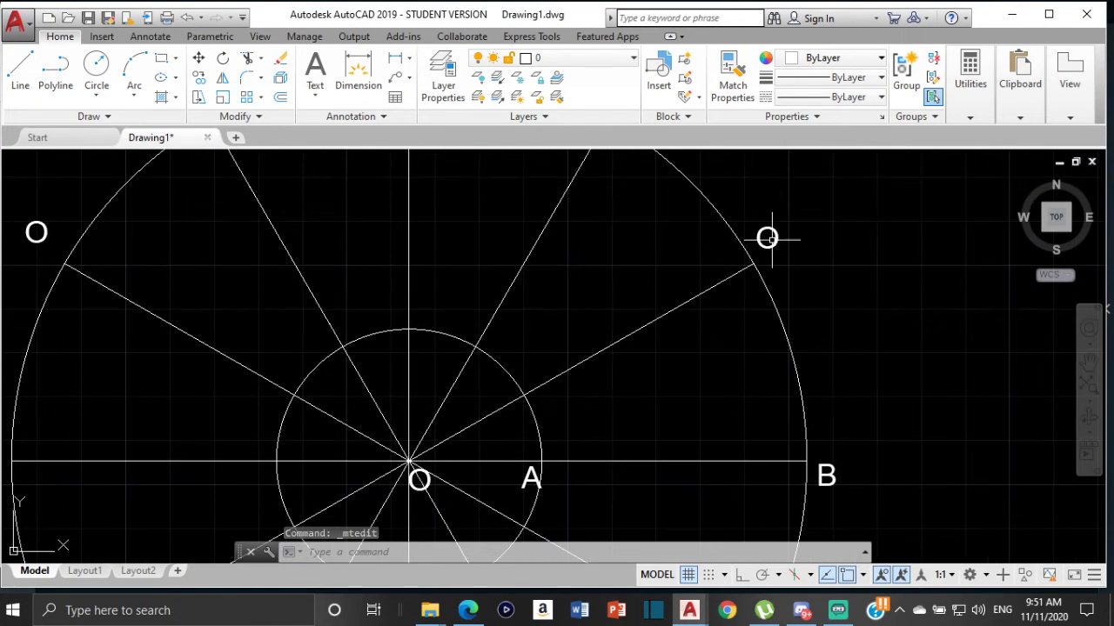
left_click(771, 237)
left_click(770, 236)
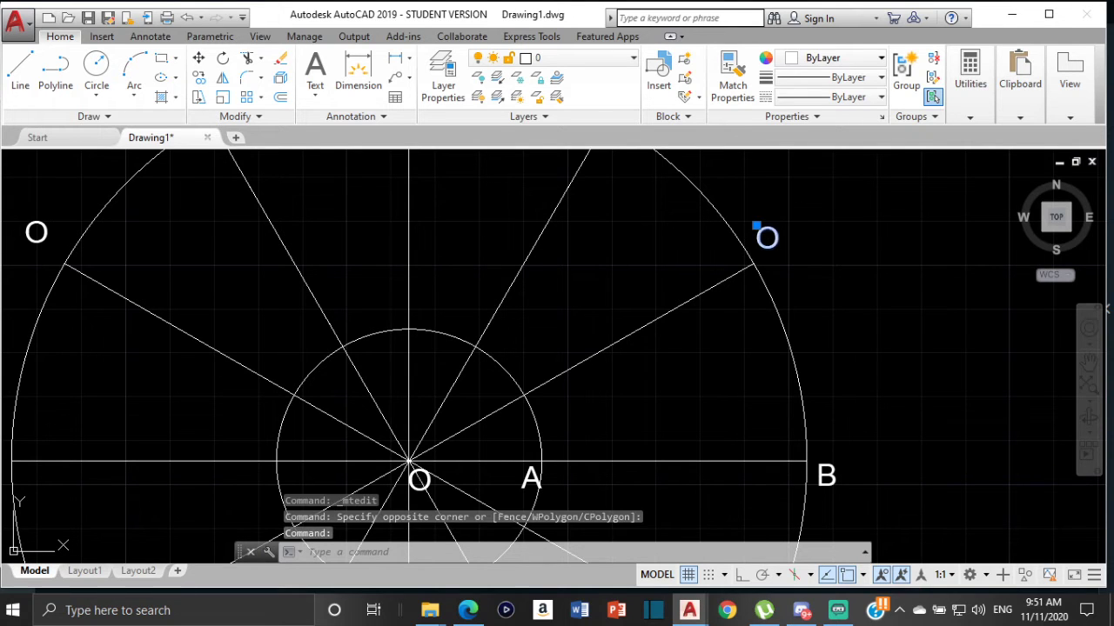
double_click(766, 236)
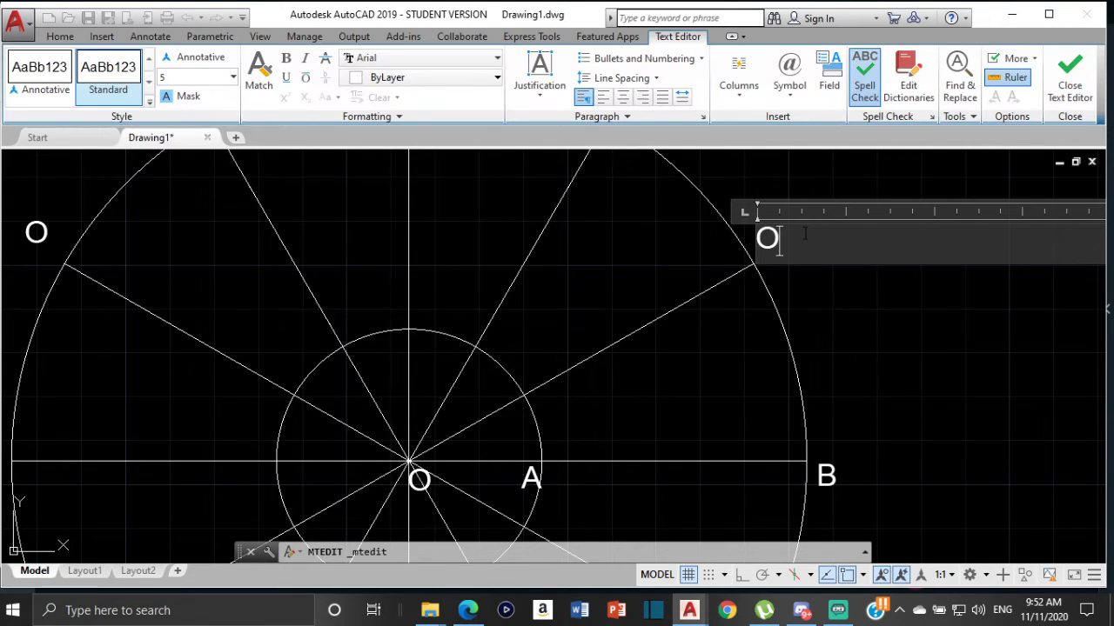
type("1")
left_click(703, 276)
Change the "O" label at the outer end of the 60° division line to "2"
middle_click_drag(691, 249, 696, 461)
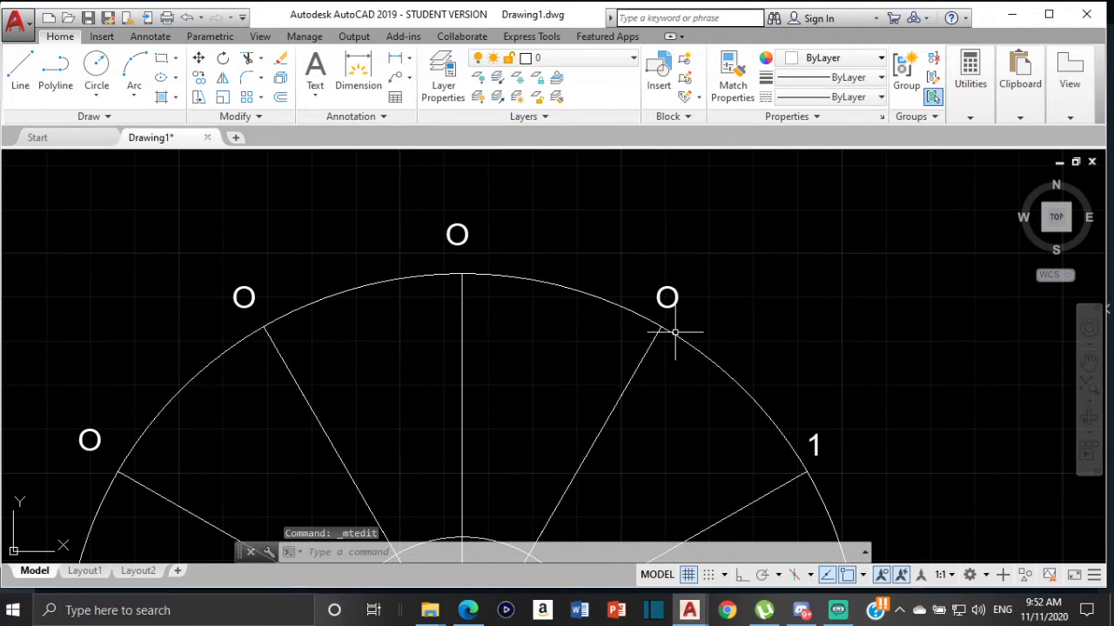
scroll(676, 328, "up", 4)
double_click(663, 252)
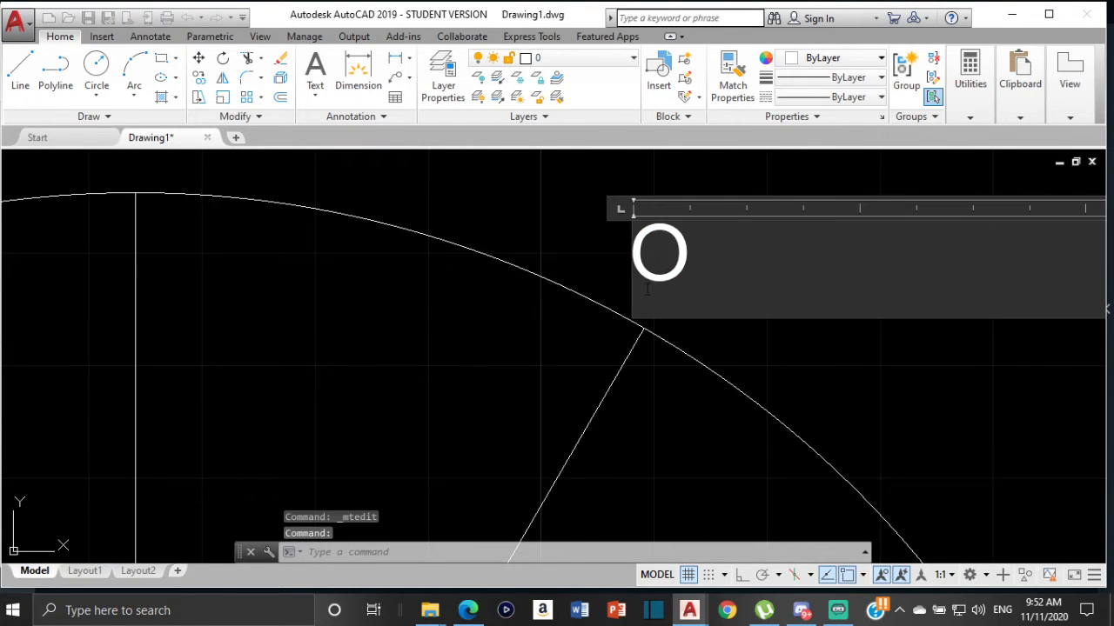
key("BackSpace")
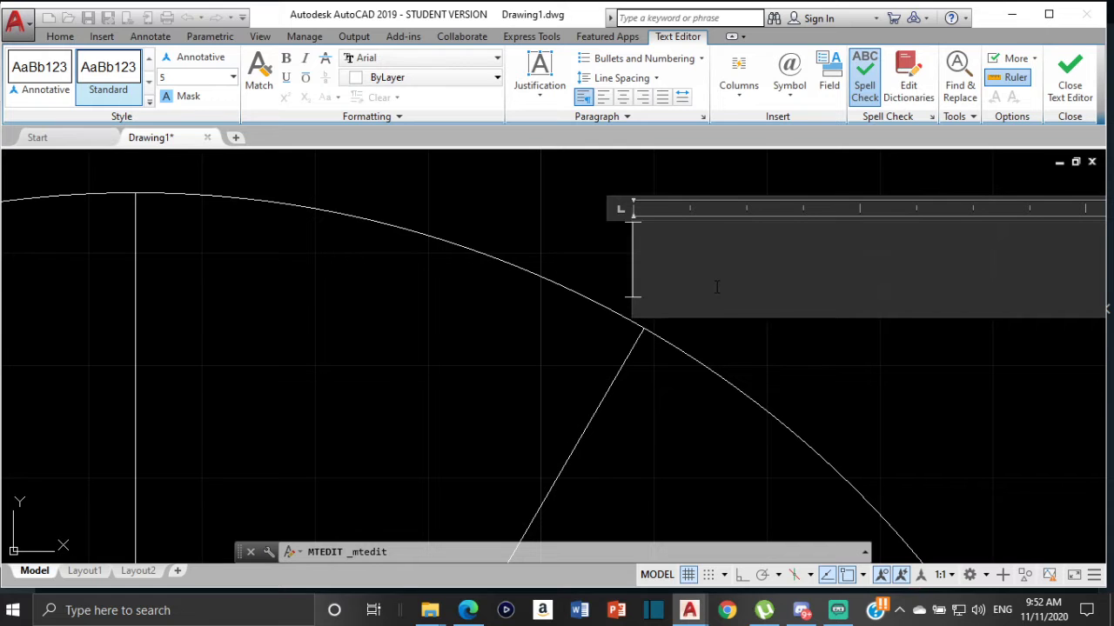
type("2")
left_click(601, 307)
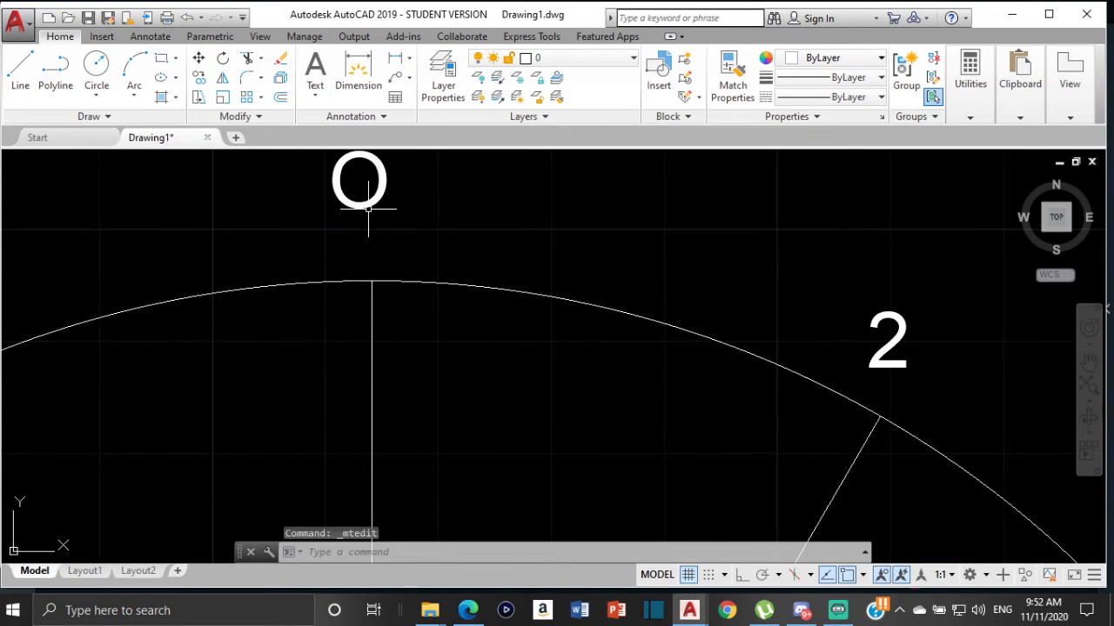
Change the "O" label above the outer circle at the vertical 90° division line to "3"
left_click(357, 201)
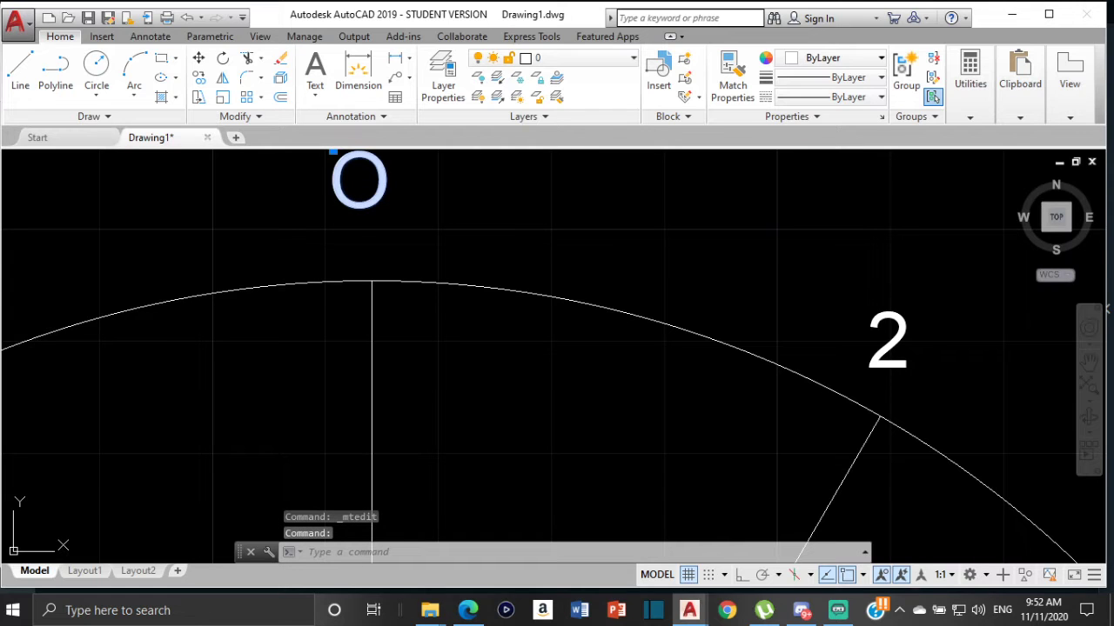
double_click(409, 199)
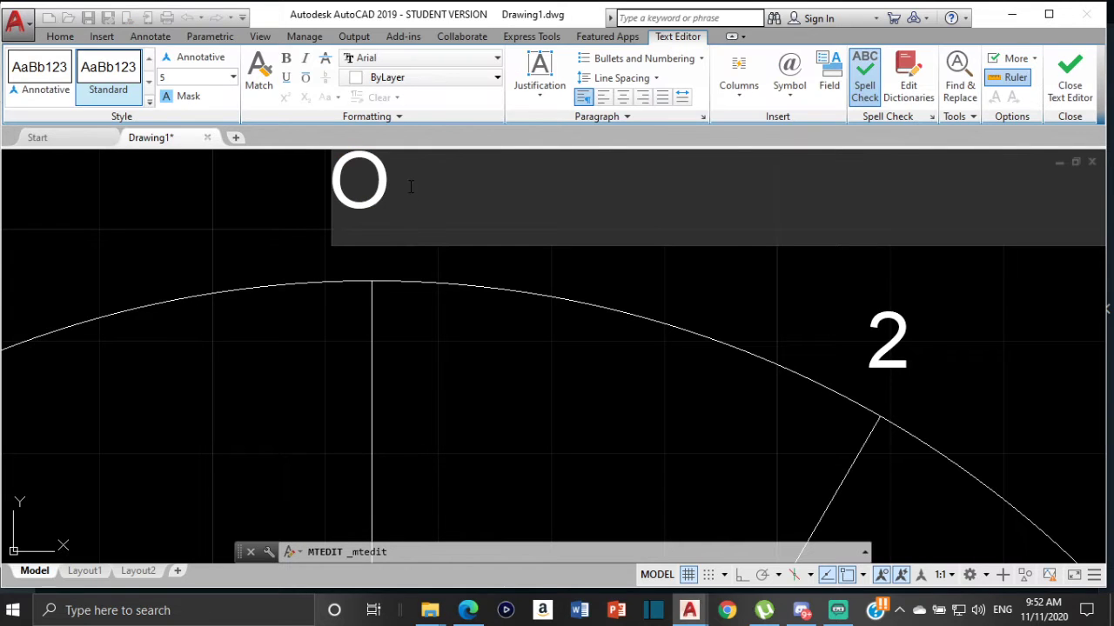
key("BackSpace")
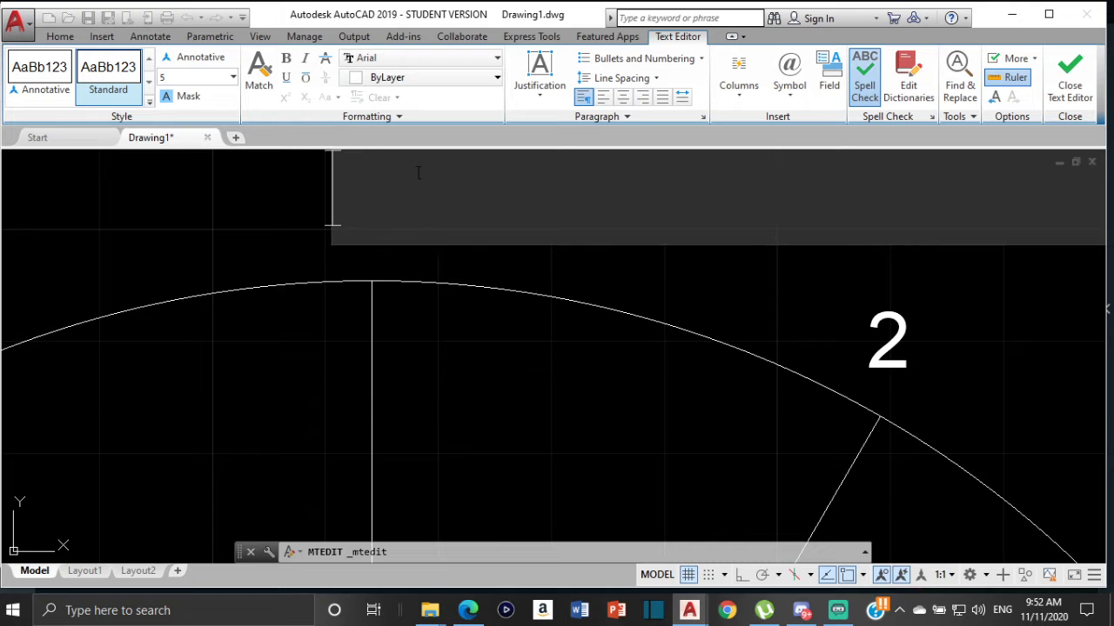
type("3")
left_click(214, 373)
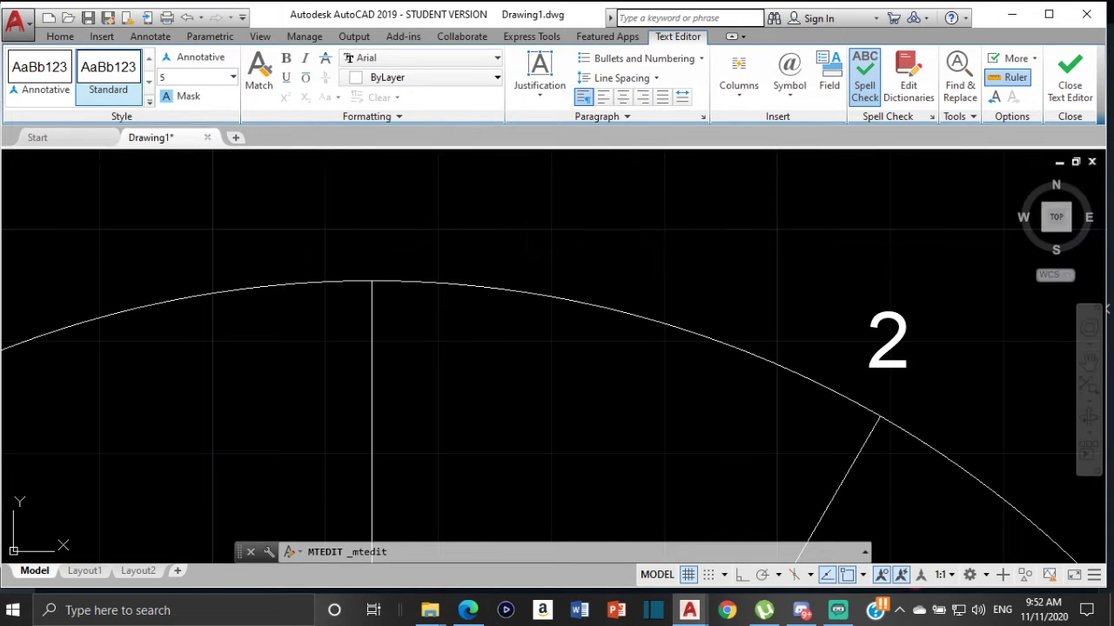
Change the "O" label at the outer end of the 120° division line to "4"
scroll(228, 313, "down", 6)
middle_click_drag(241, 249, 474, 236)
scroll(415, 253, "up", 4)
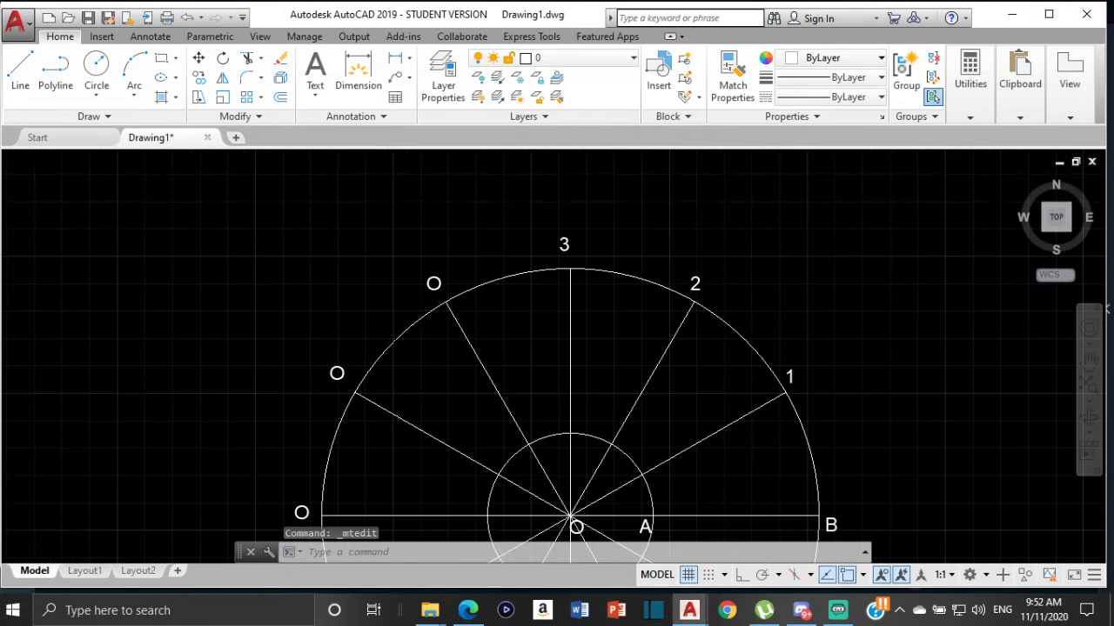
scroll(437, 294, "up", 4)
left_click(435, 287)
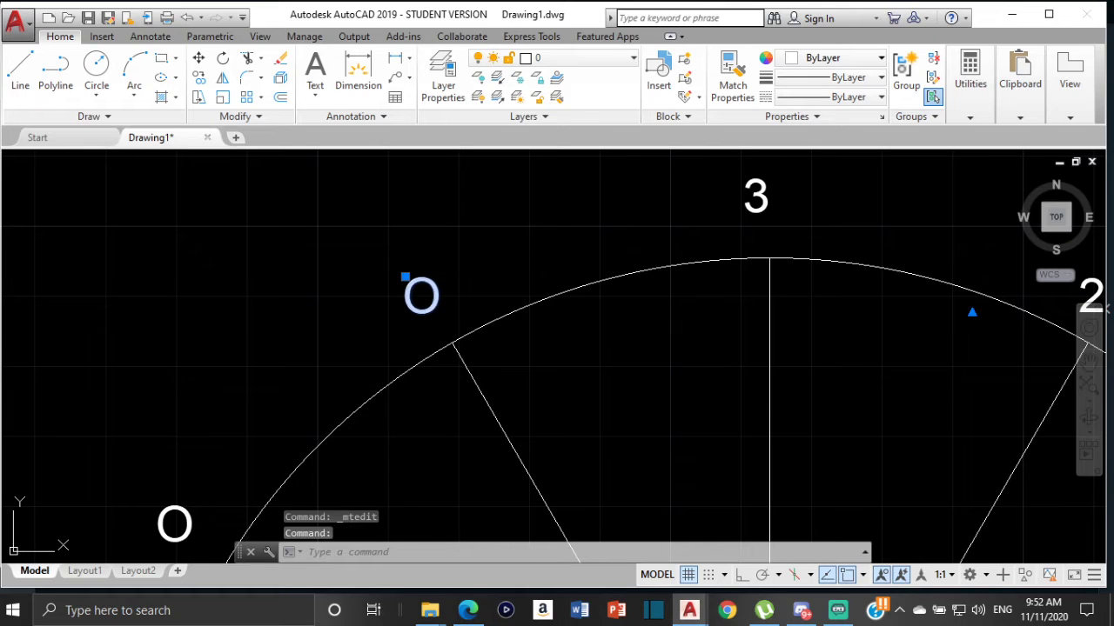
double_click(435, 292)
key("BackSpace")
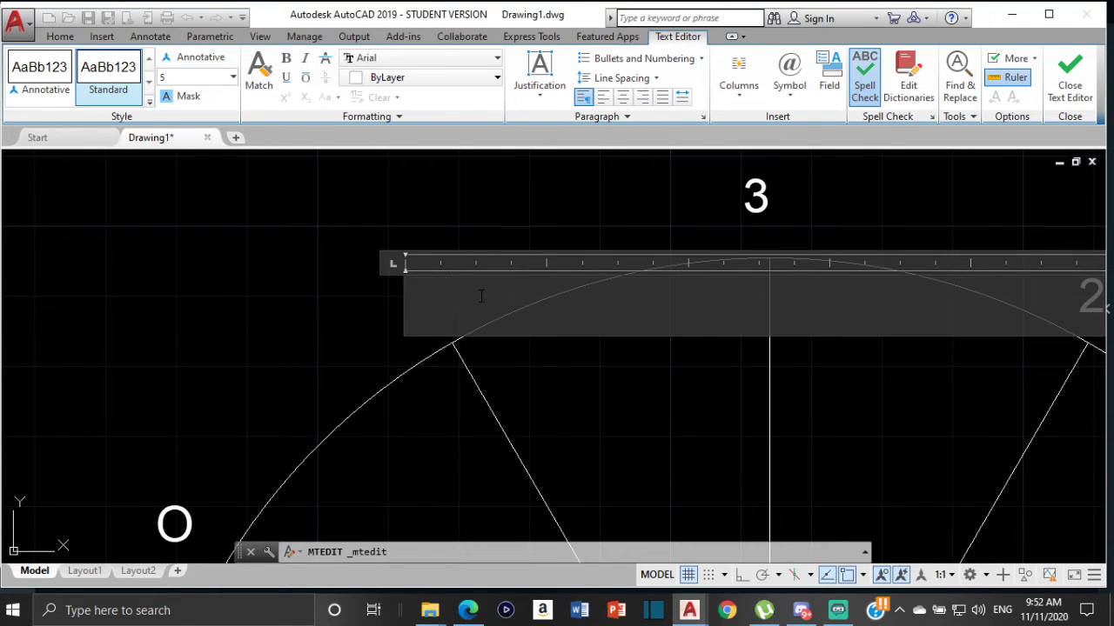
type("4")
left_click(196, 449)
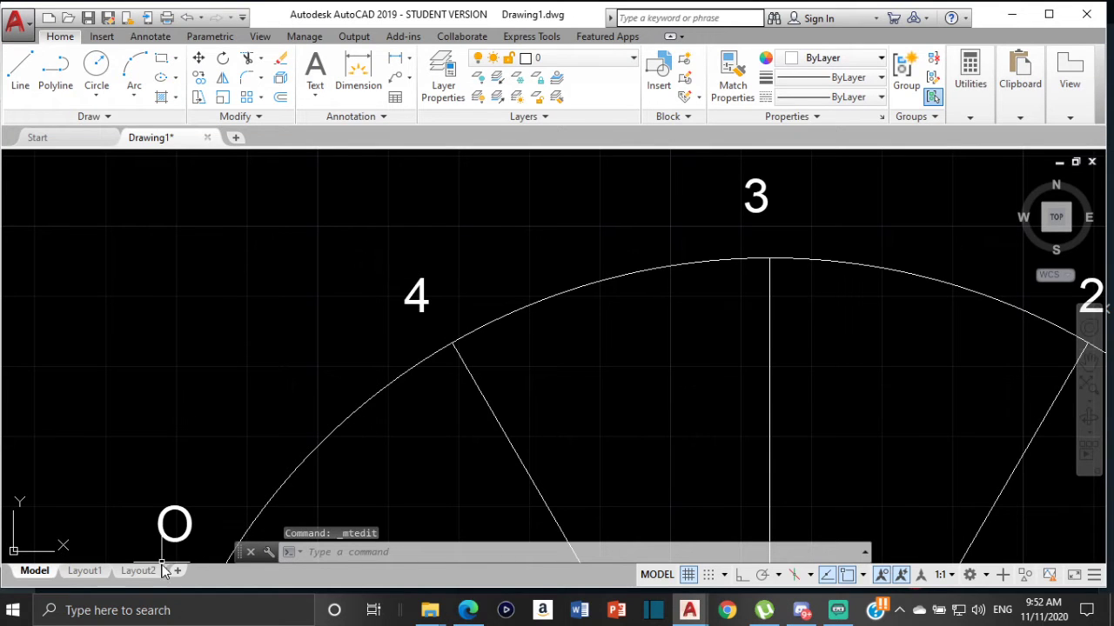
Change the "O" label at the outer end of the 150° division line to "5"
scroll(228, 480, "up", 3)
middle_click_drag(229, 479, 430, 271)
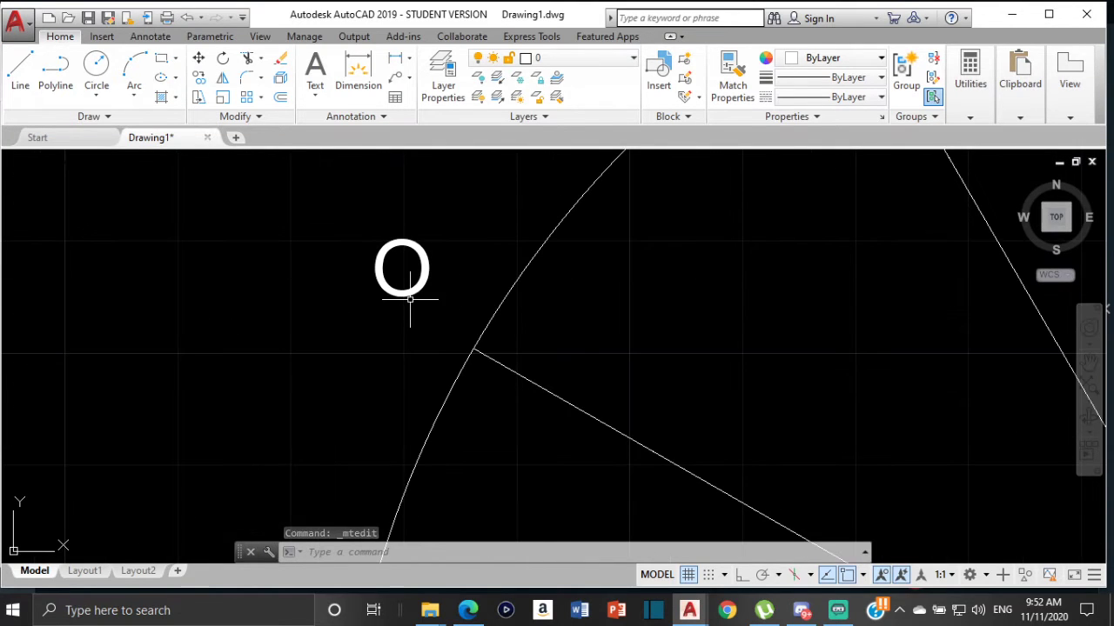
left_click(415, 293)
double_click(415, 287)
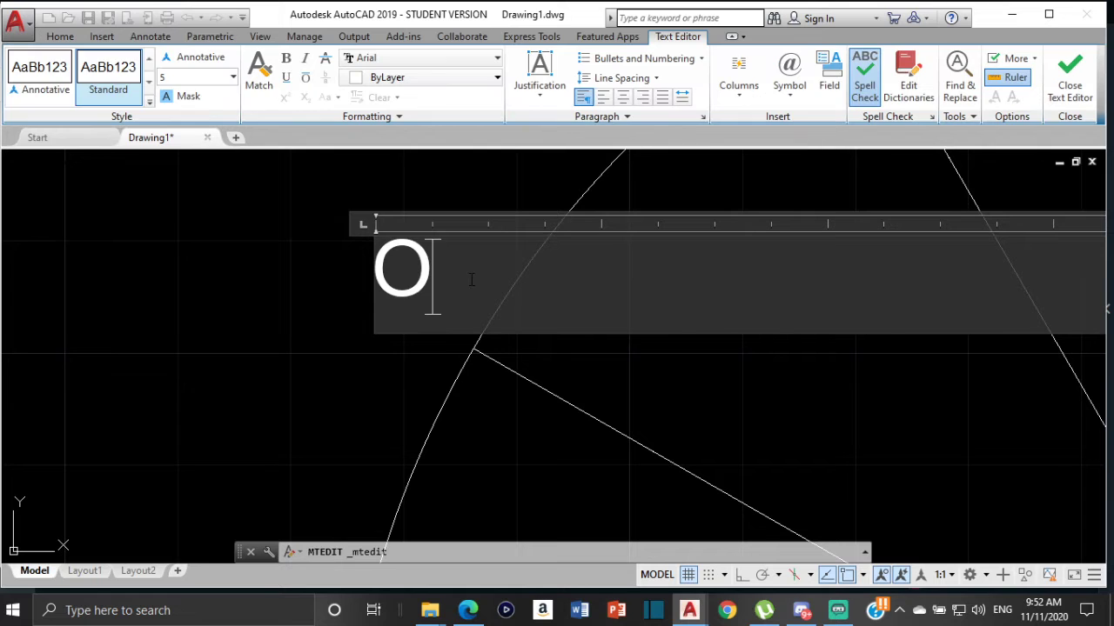
key("BackSpace")
type("5")
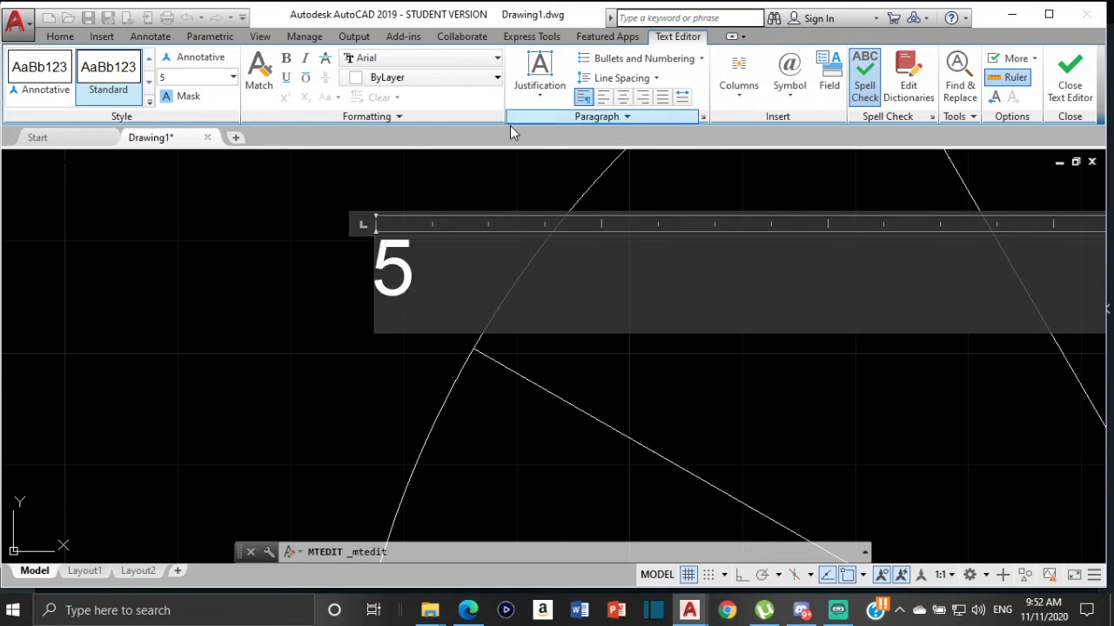
left_click(405, 343)
Change the "O" label outside the outer circle's left quadrant, at the 180° division line, to "6"
scroll(360, 225, "down", 3)
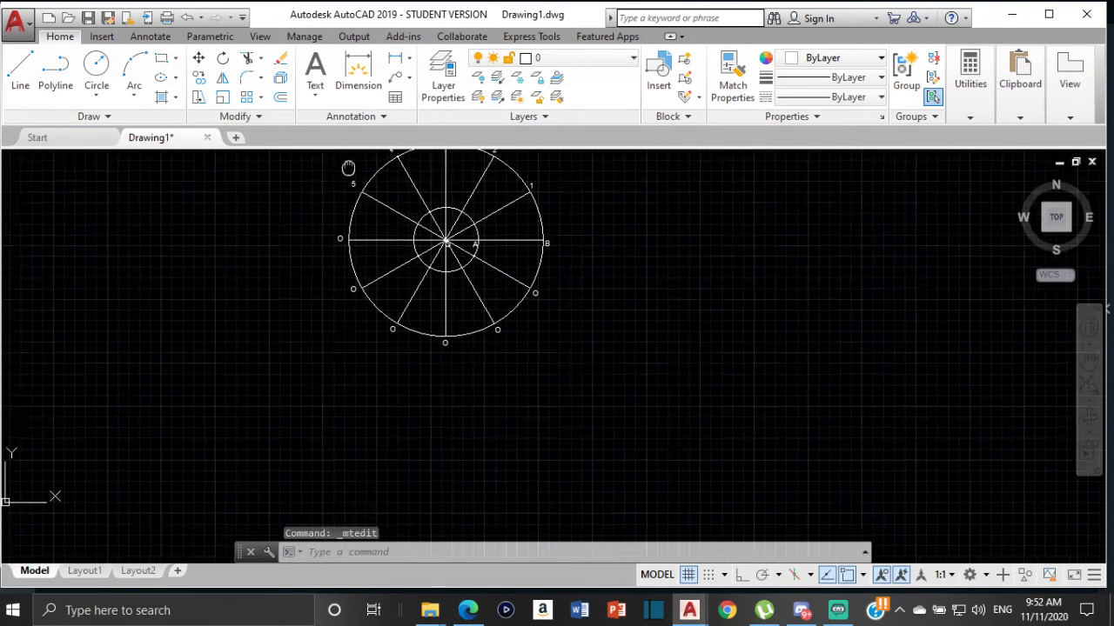
scroll(324, 248, "up", 4)
double_click(331, 271)
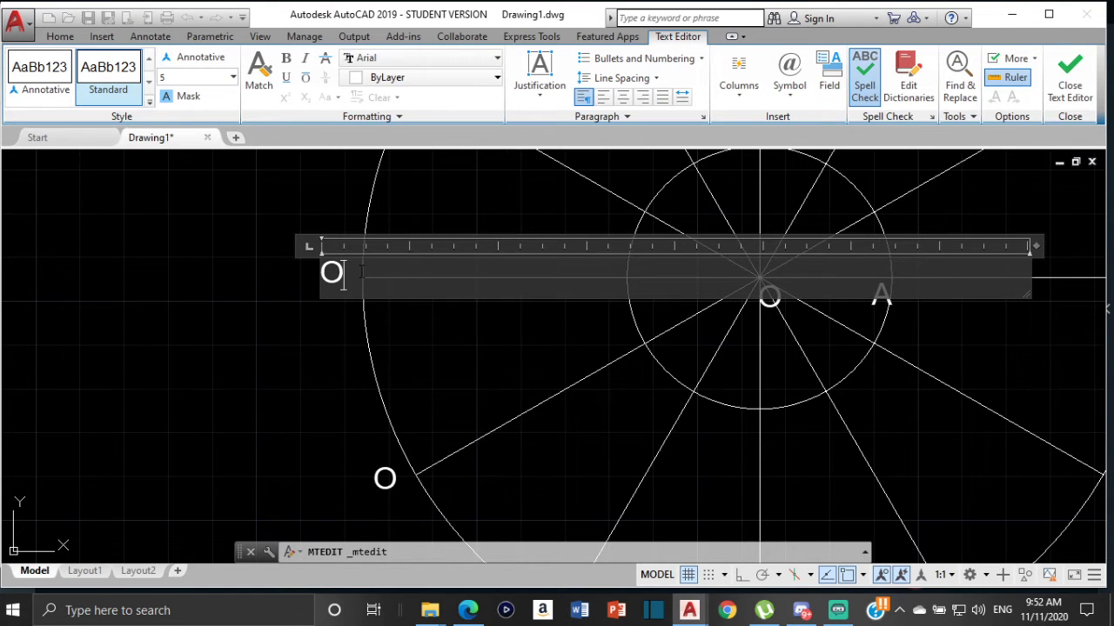
key("BackSpace")
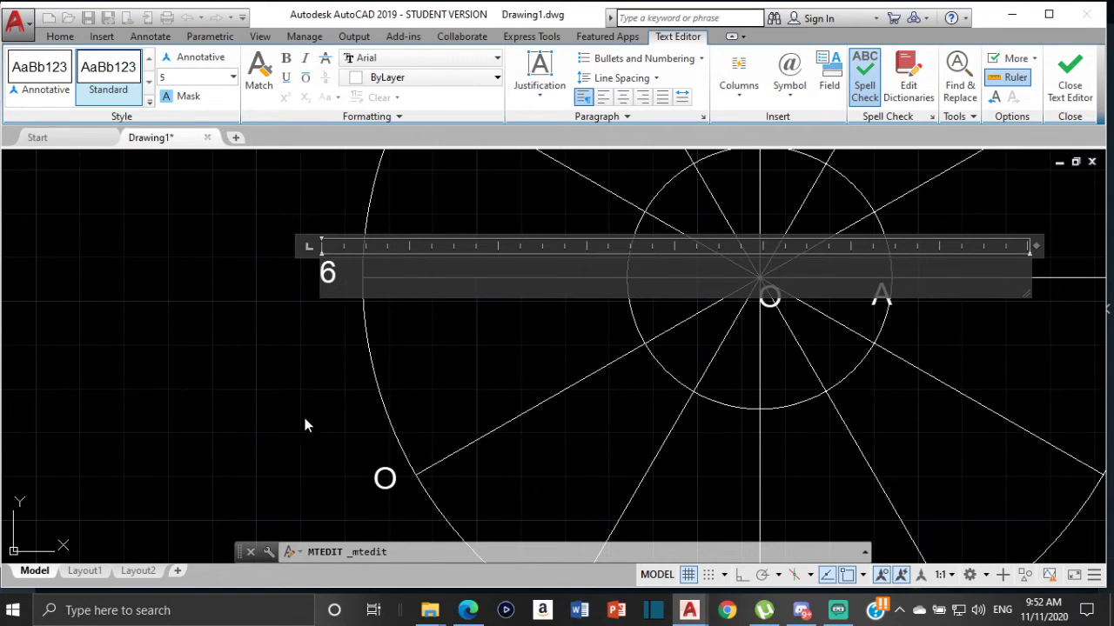
left_click(304, 426)
Change the "O" label at the outer end of the 210° division line to "7"
scroll(306, 409, "up", 5)
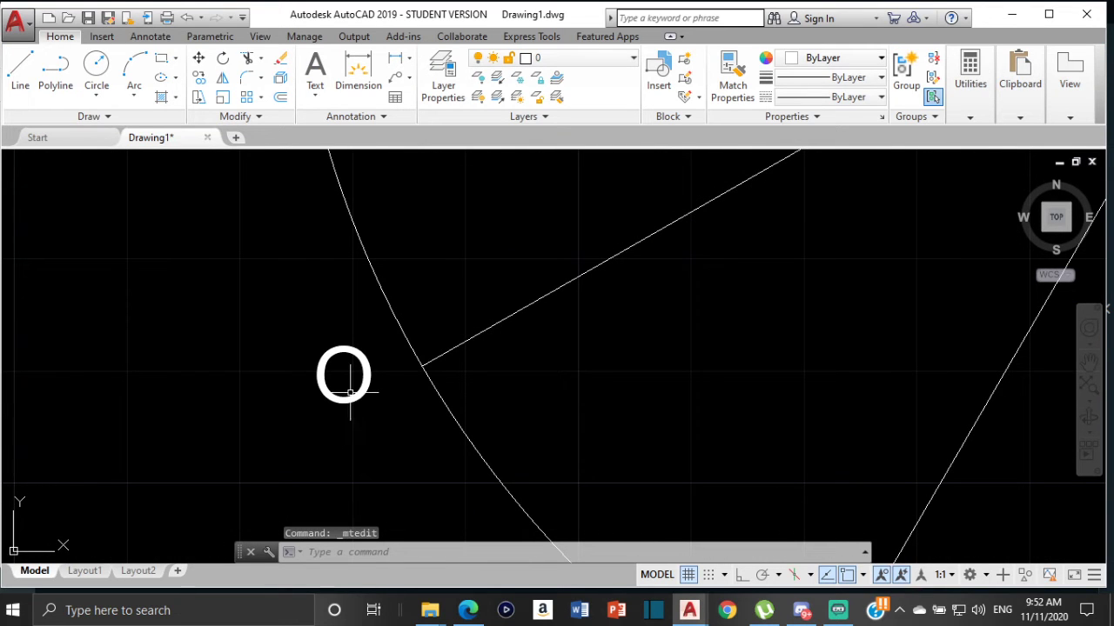
left_click(353, 400)
double_click(357, 395)
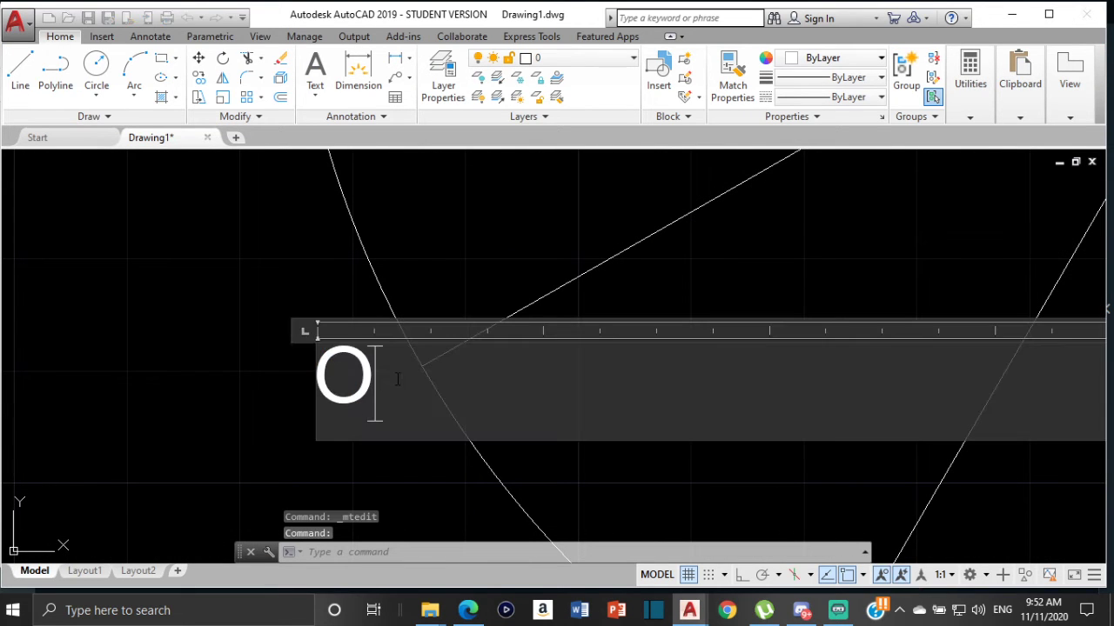
key("BackSpace")
type("7")
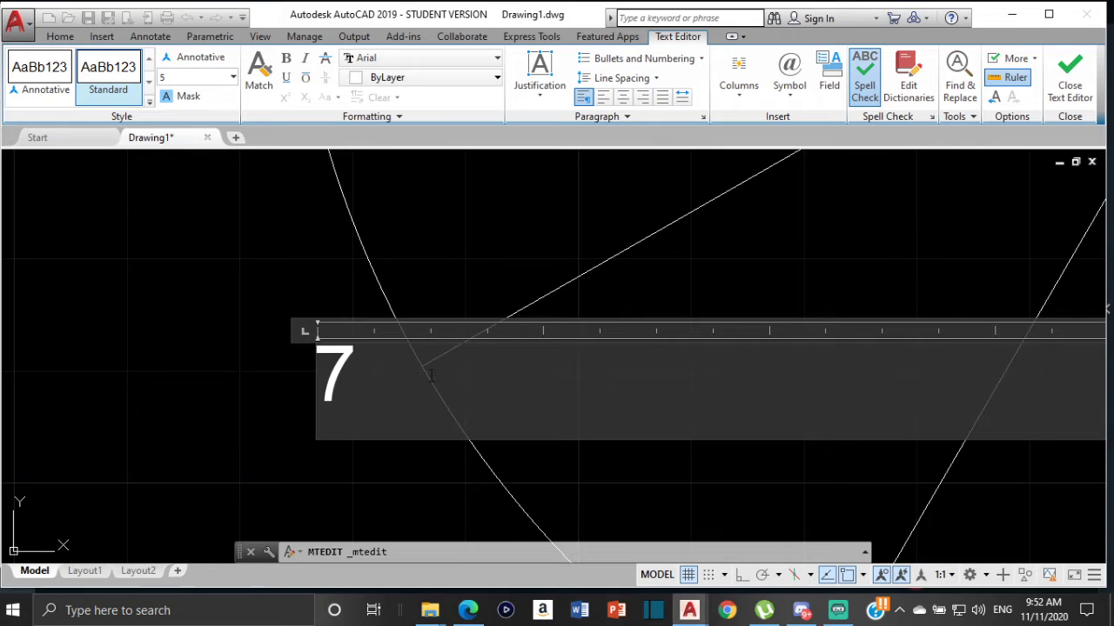
left_click(193, 302)
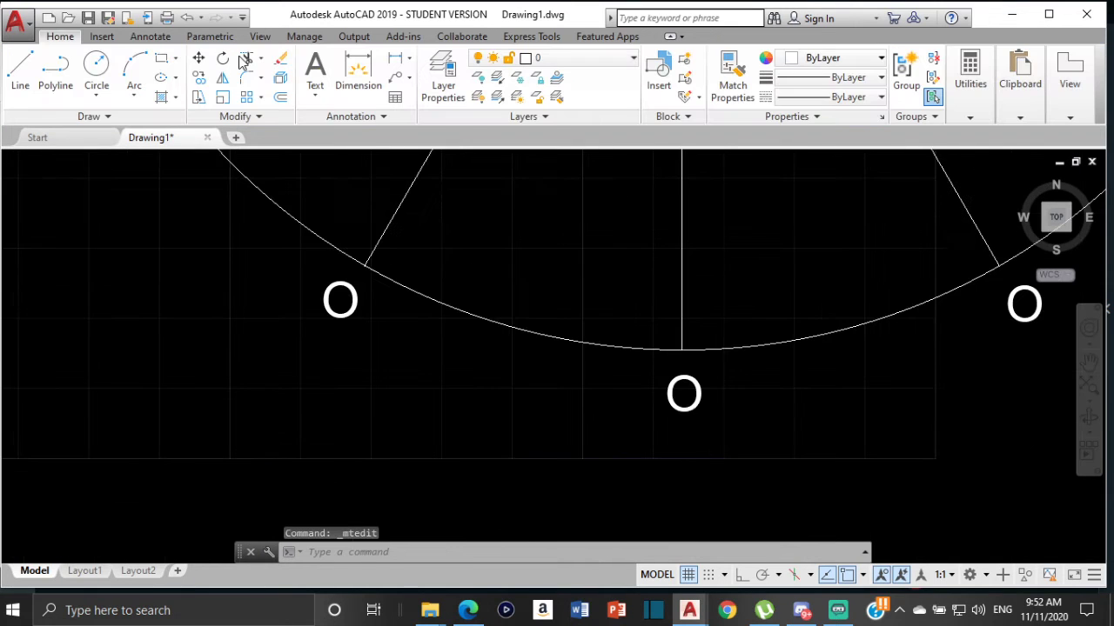
Change the "O" label at the outer end of the 240° division line to "8"
left_click(355, 301)
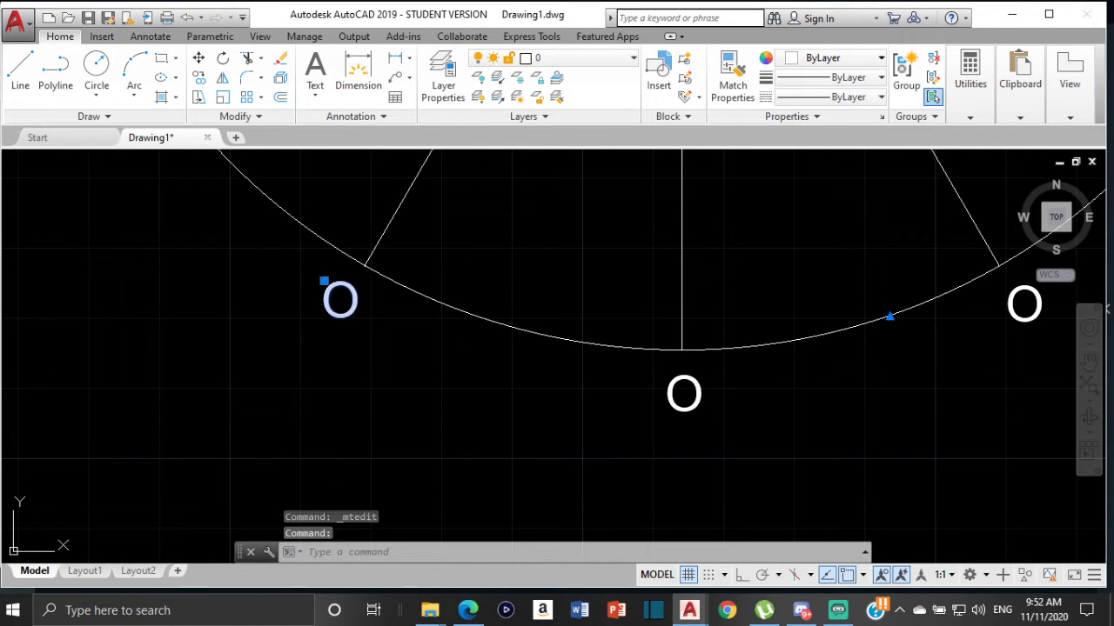
double_click(355, 301)
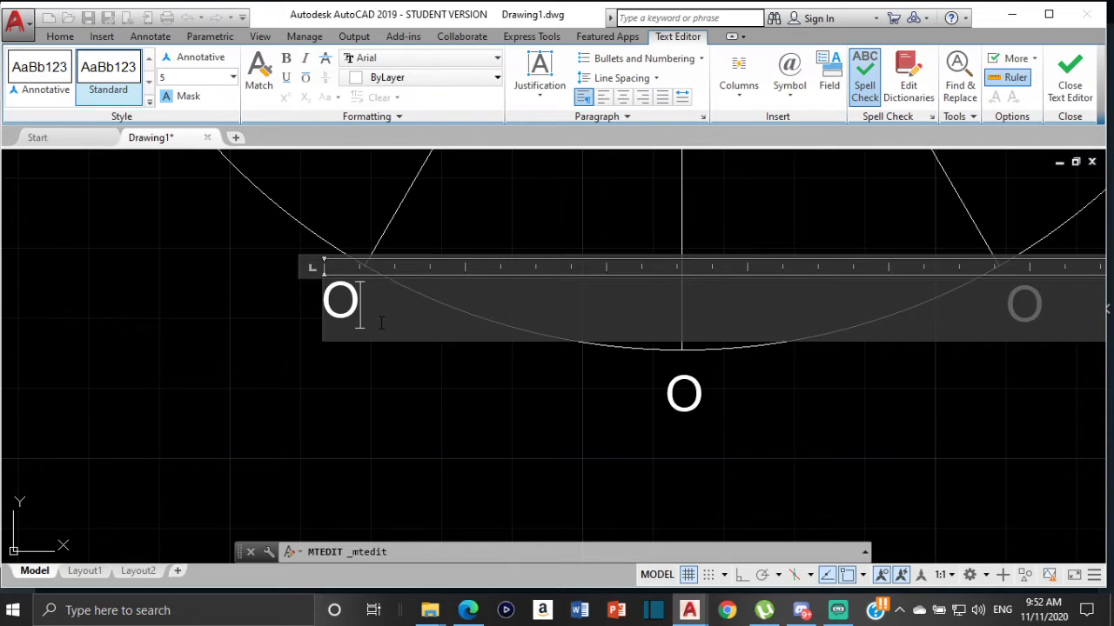
key("BackSpace")
type("8")
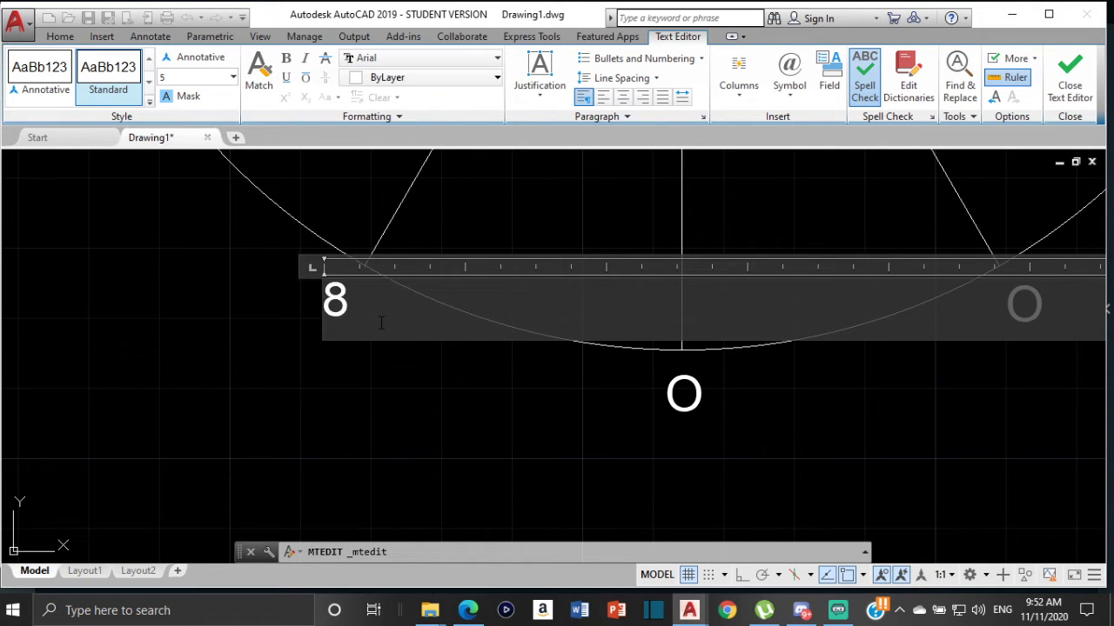
left_click(834, 475)
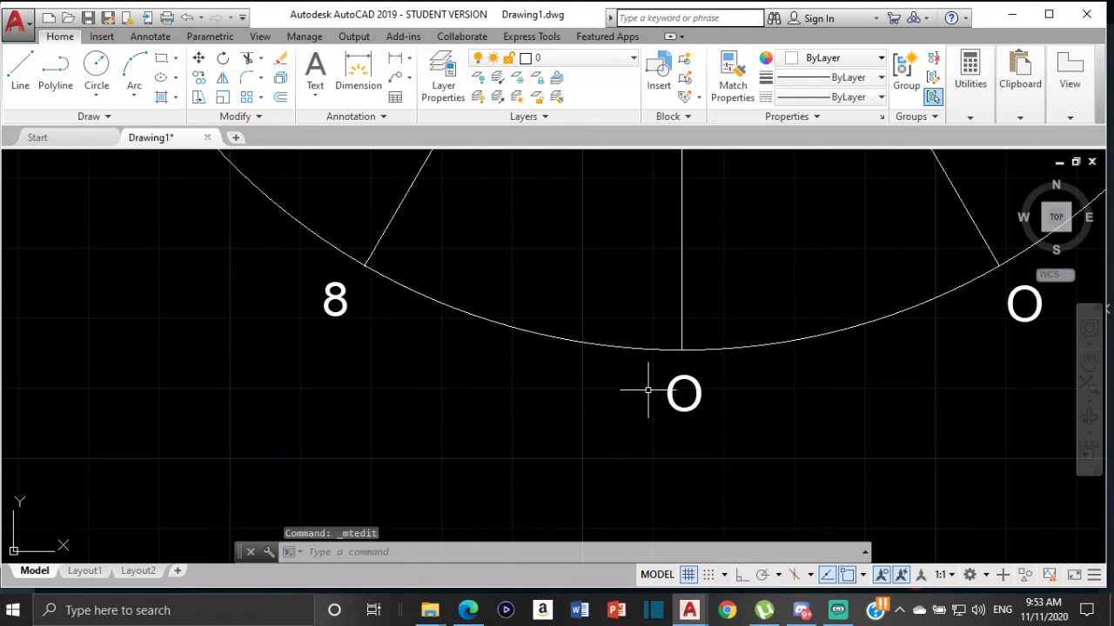
Change the "O" label outside the outer circle's lowest point, at the 270° division line, to "9"
left_click(686, 406)
double_click(684, 396)
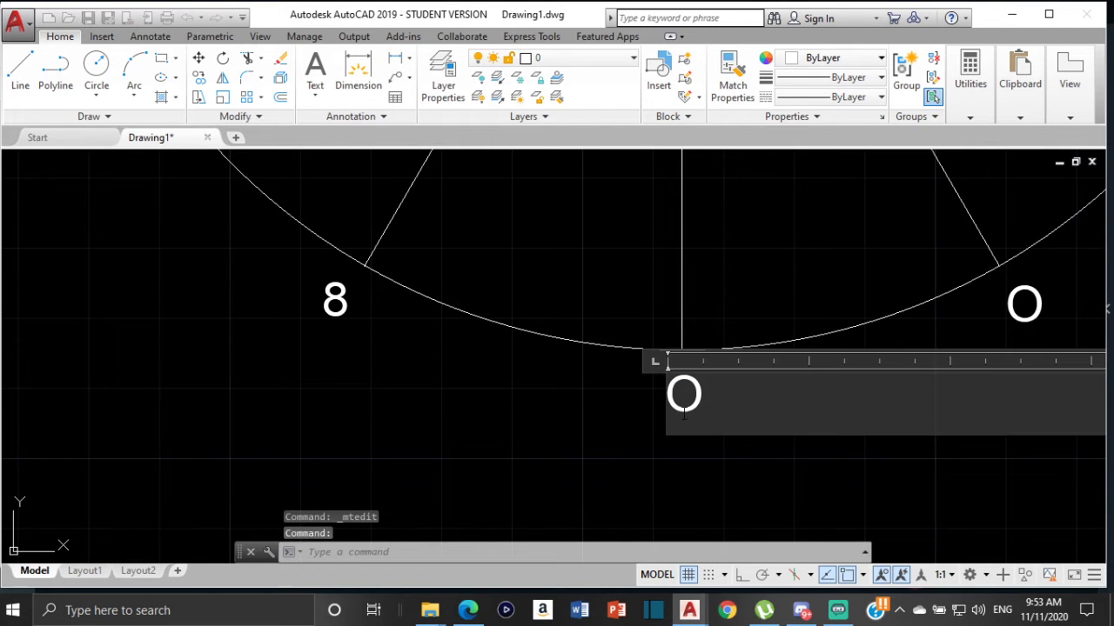
key("BackSpace")
type("9")
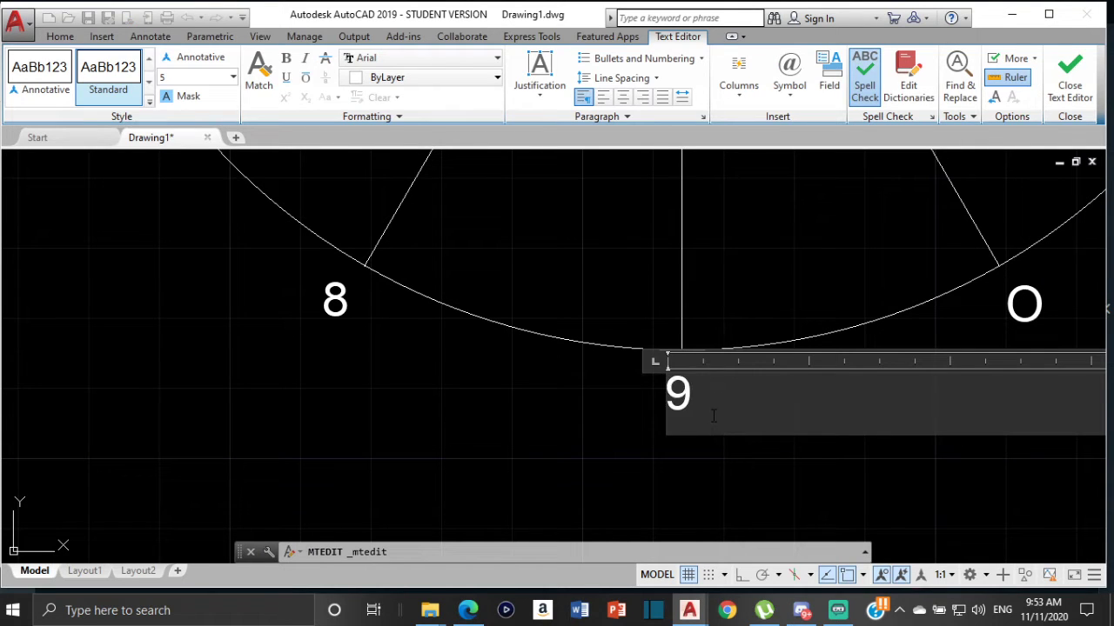
left_click(800, 443)
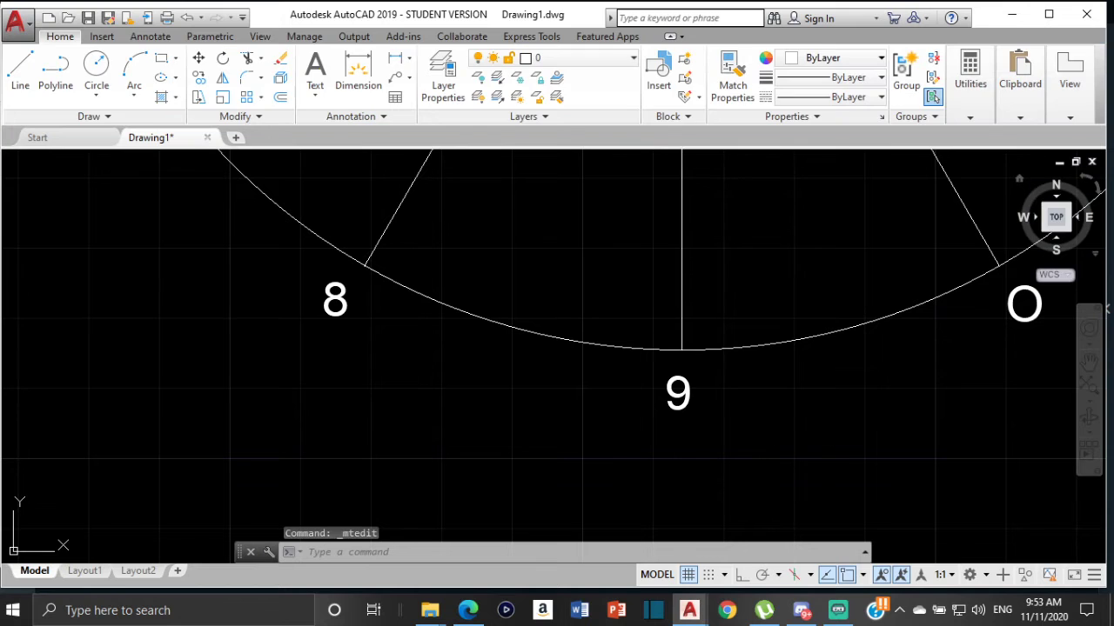
Change the "O" label at the outer end of the 300° division line to "10"
double_click(1037, 306)
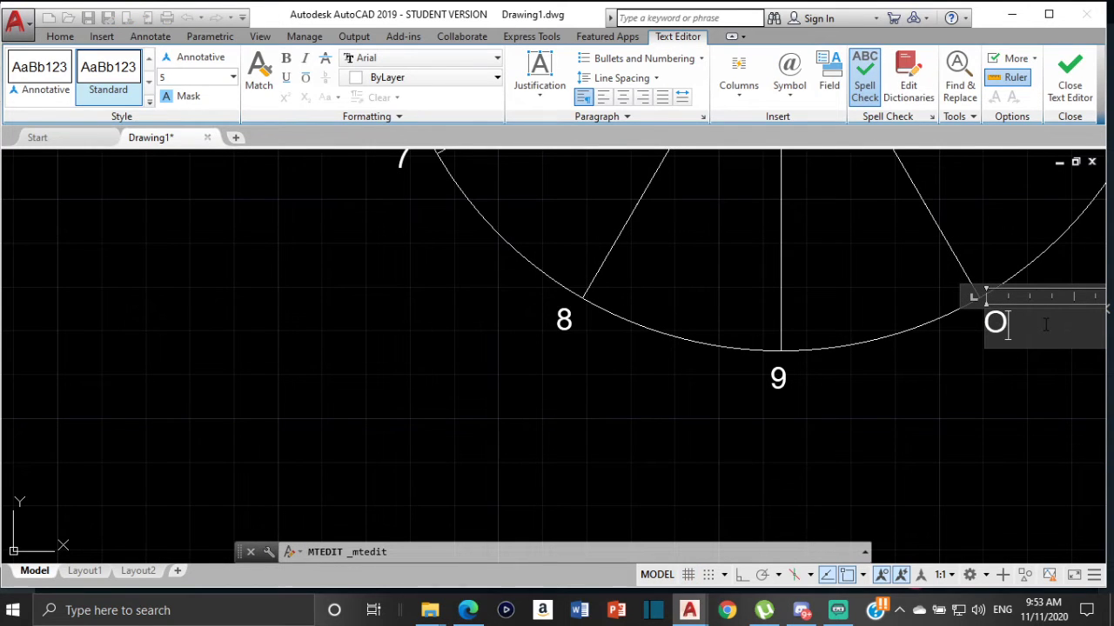
key("BackSpace")
type("10")
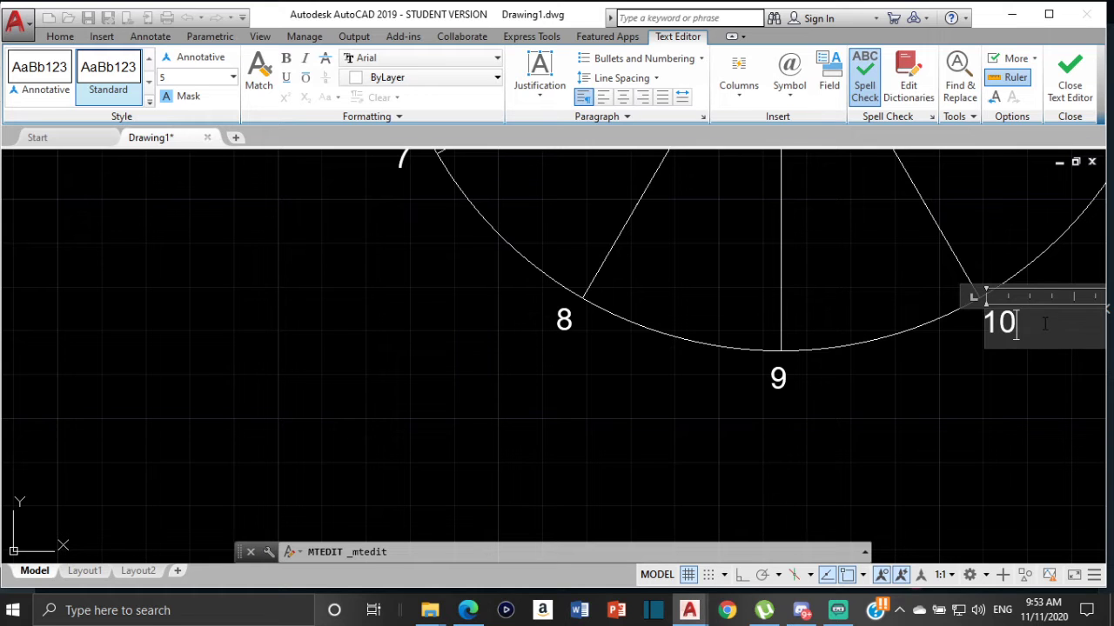
key("ctrl+Return")
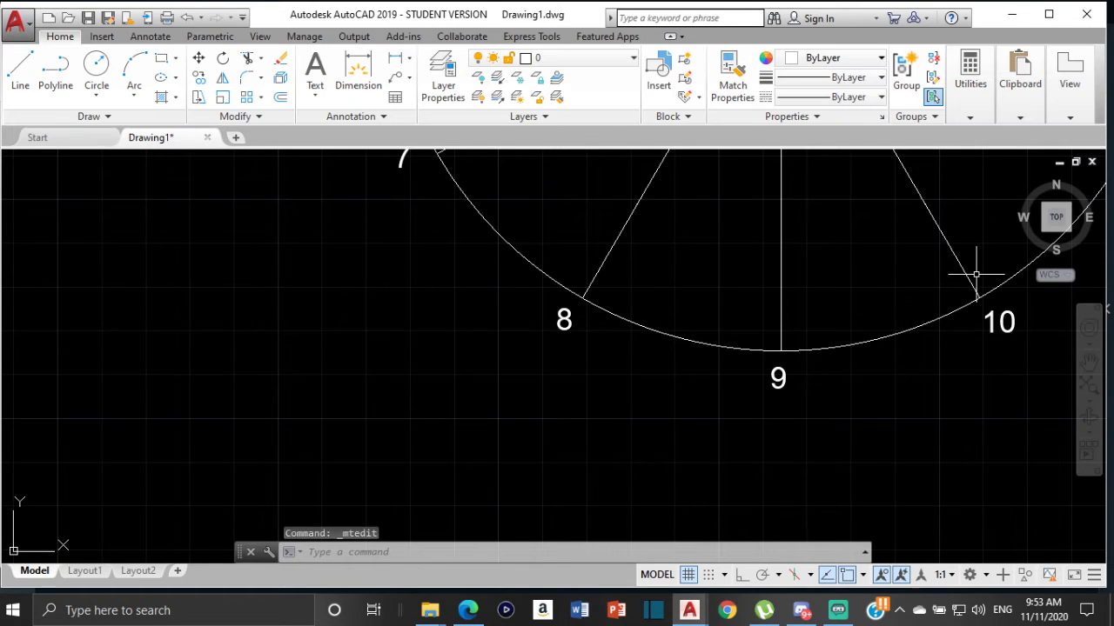
Change the "O" label at the outer end of the 330° division line to "11"
middle_click_drag(977, 273, 664, 431)
double_click(844, 330)
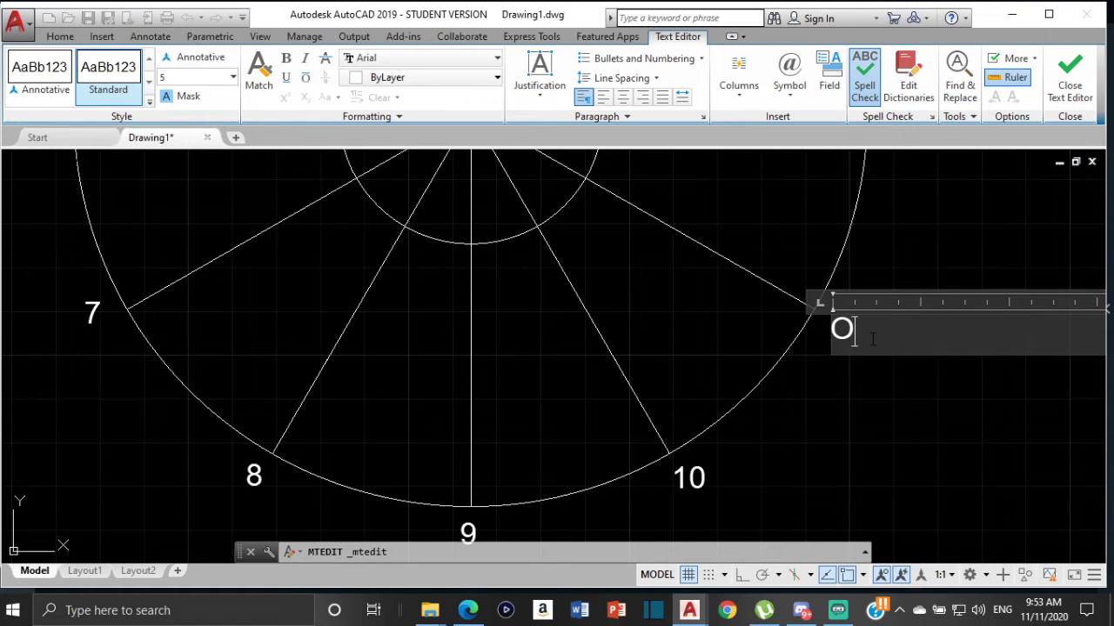
key("BackSpace")
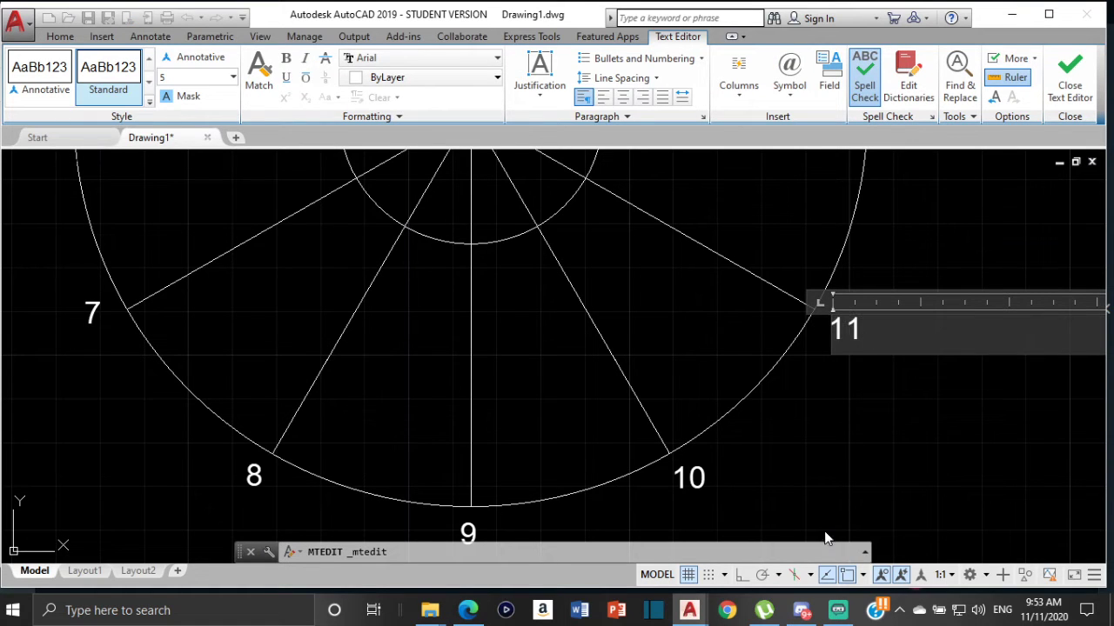
left_click(825, 537)
scroll(831, 310, "down", 4)
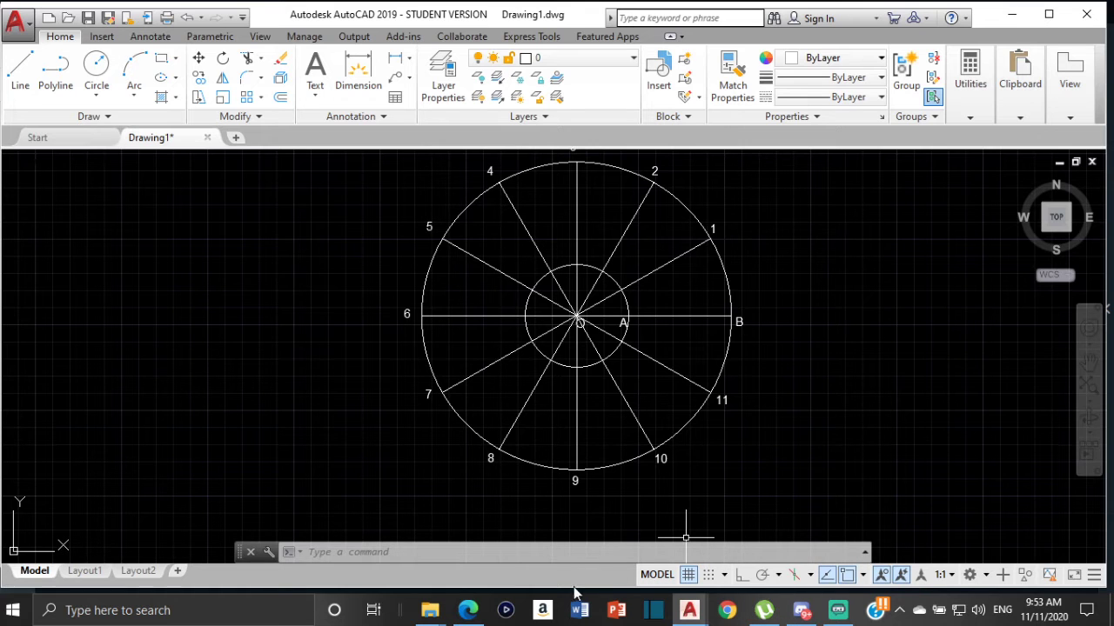
Switch to the Plane & Solid Geometry PDF, check the Archimedean spiral construction steps, and return to the AutoCAD drawing
left_click(468, 610)
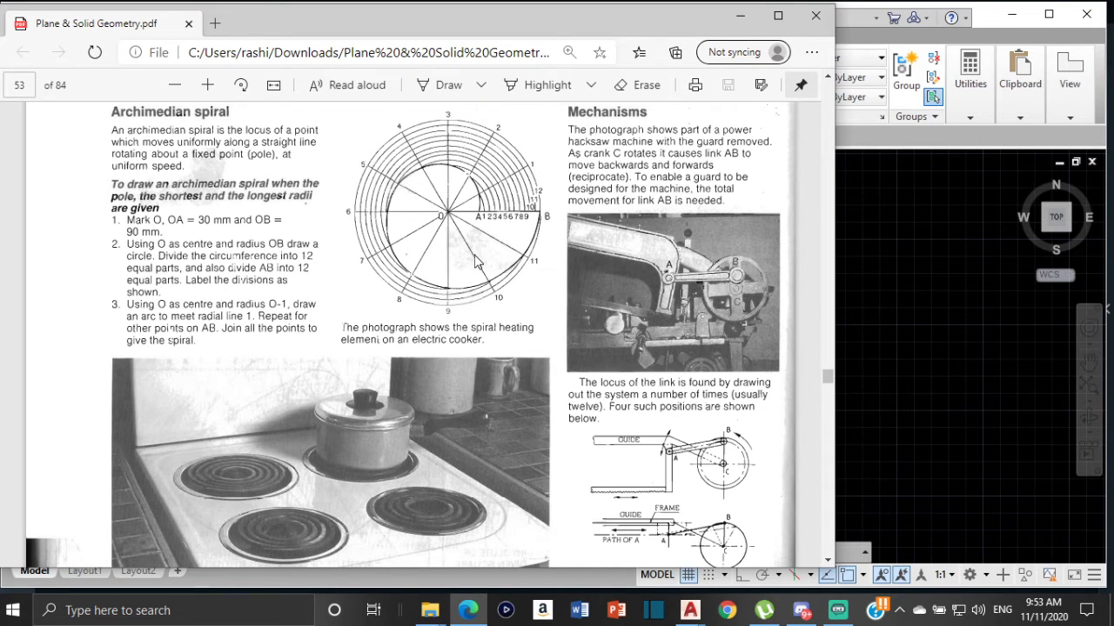
scroll(490, 241, "up", 1)
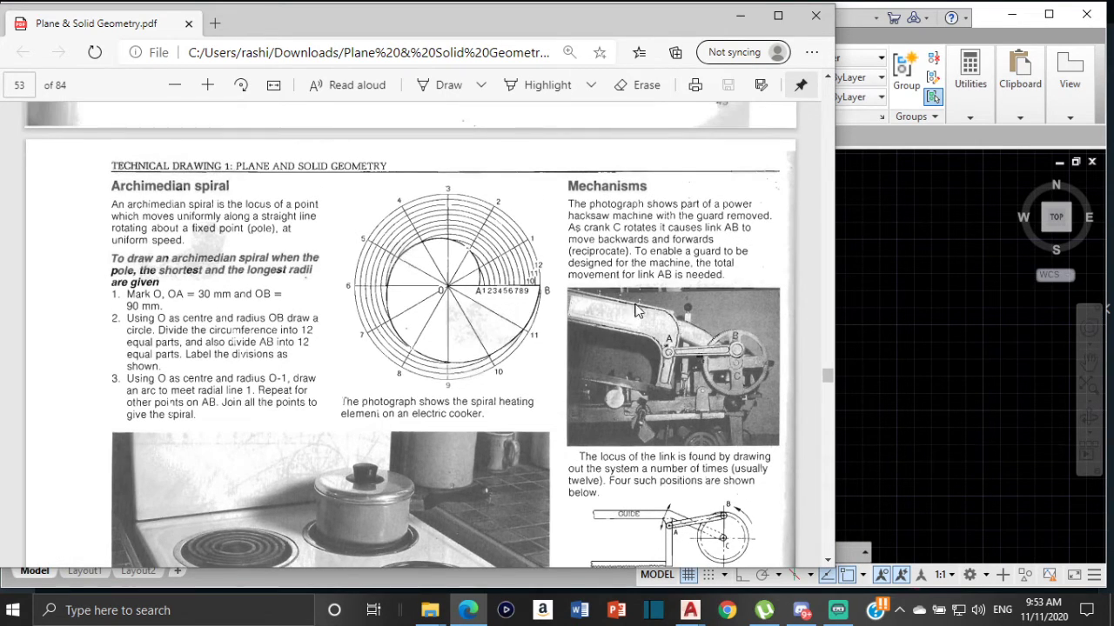
left_click(931, 273)
Explode the polar array of division lines into separate lines and check that the horizontal line can be selected alone
scroll(675, 310, "up", 4)
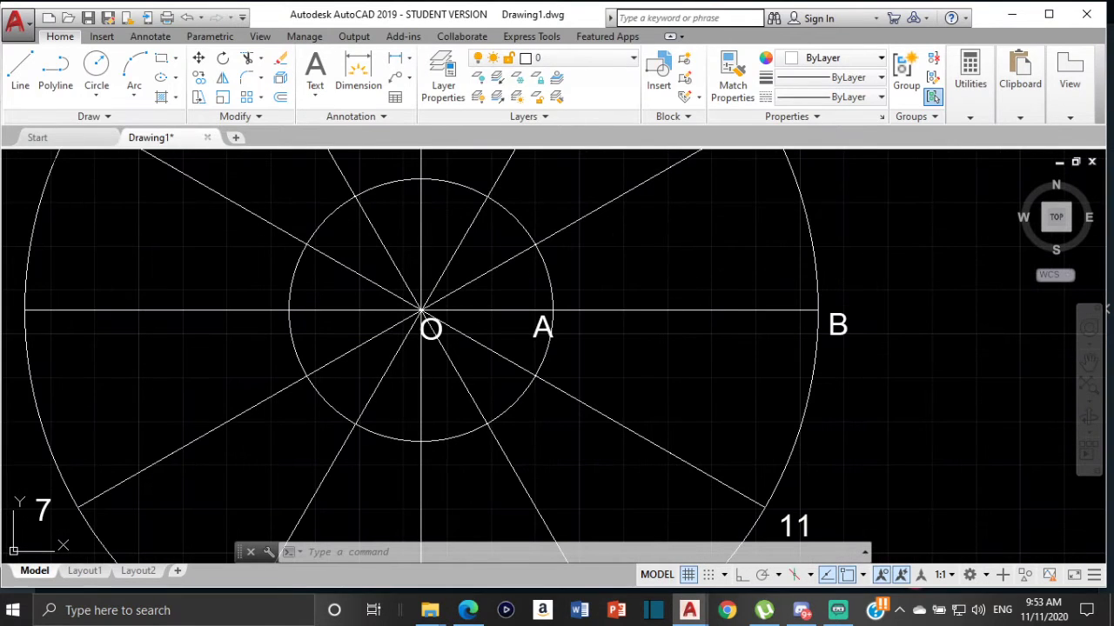
left_click(671, 309)
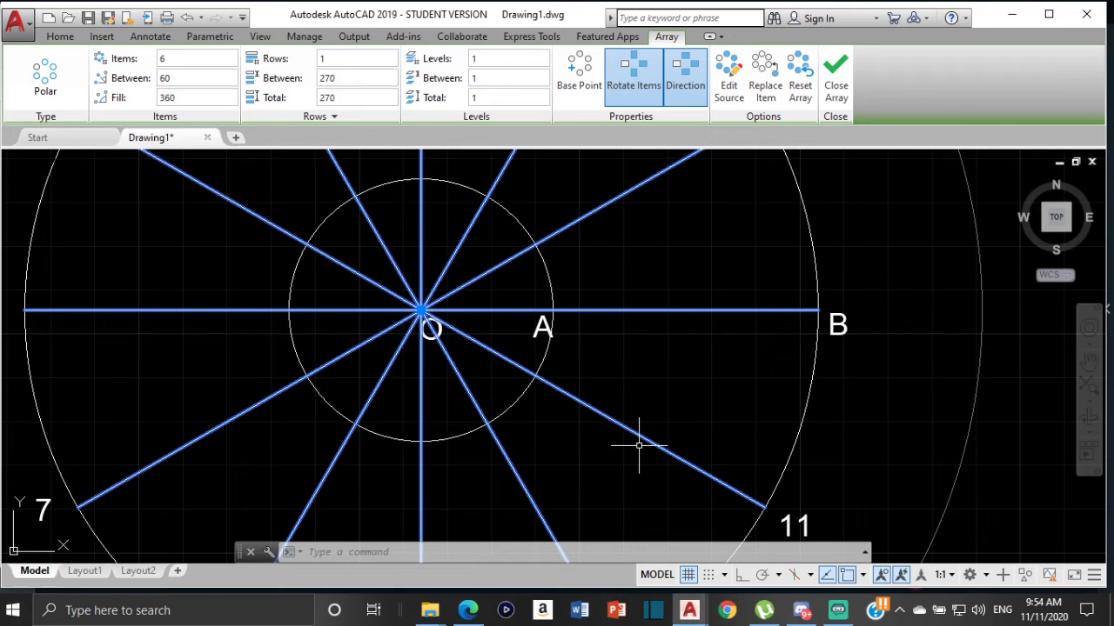
type("EXPLODE")
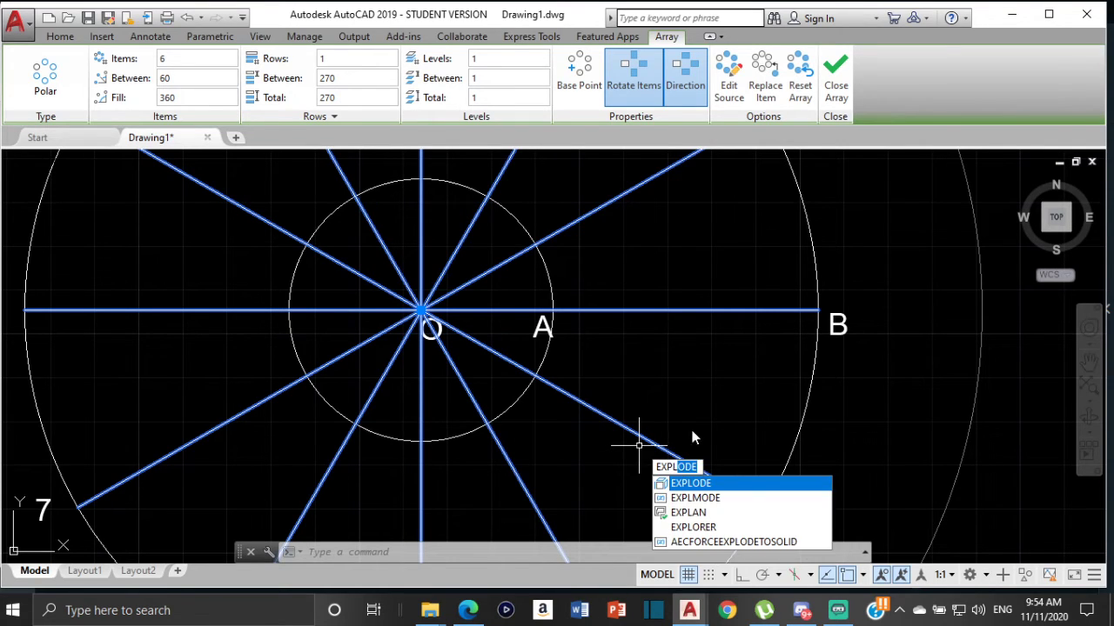
left_click(744, 483)
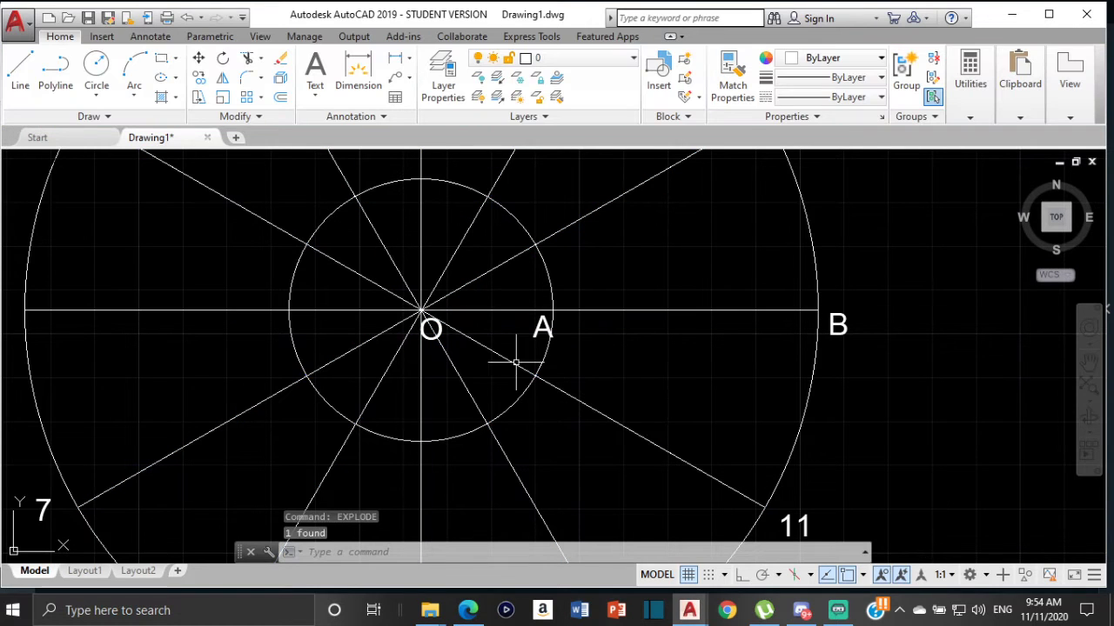
left_click(632, 309)
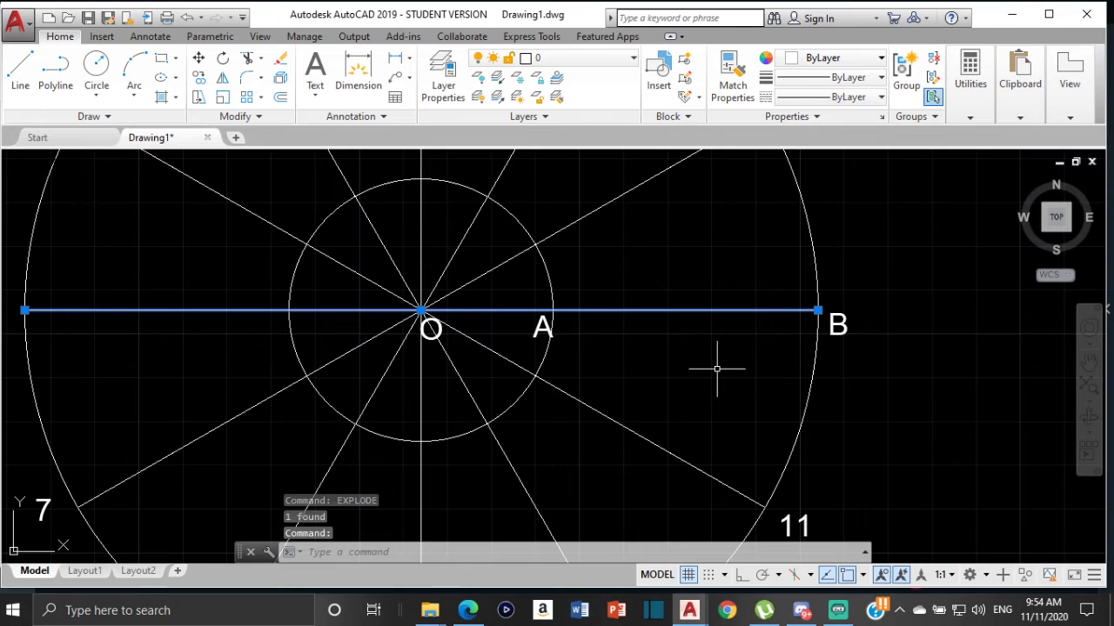
key("Escape")
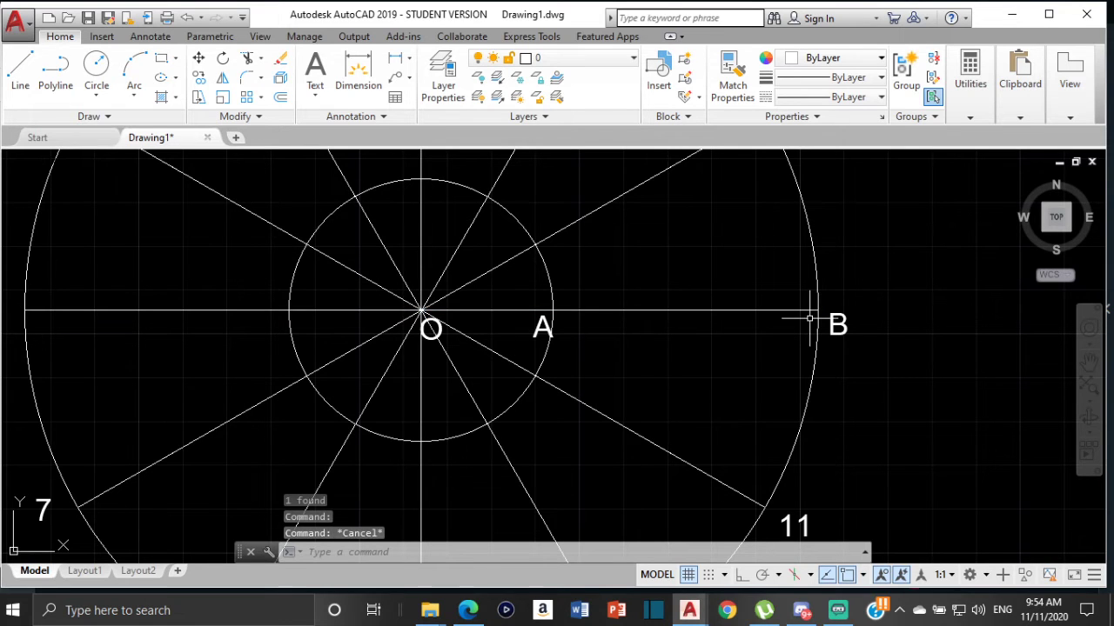
Trim away the part of the horizontal line between the inner circle at A and the outer circle at B
type("tr")
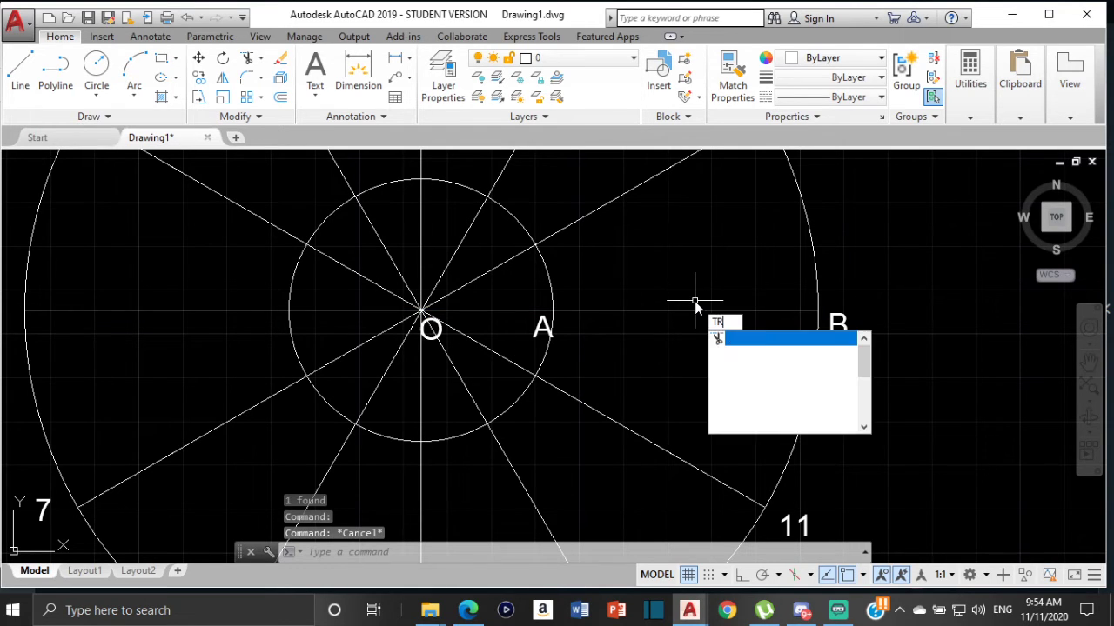
key("Escape")
type("tr")
key("Return")
key("Return")
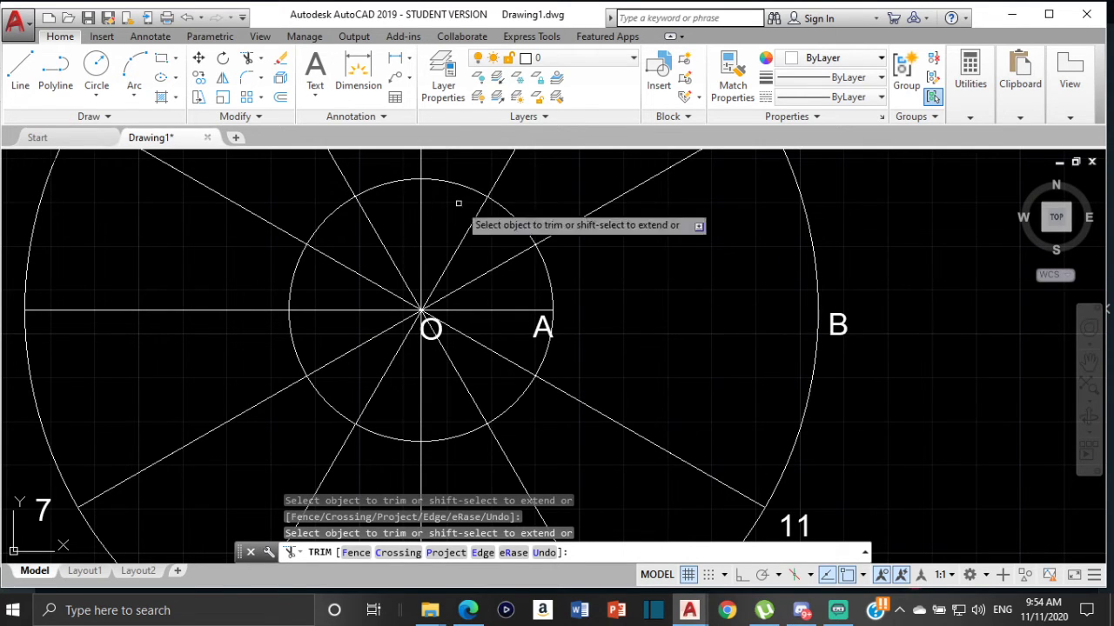
key("Escape")
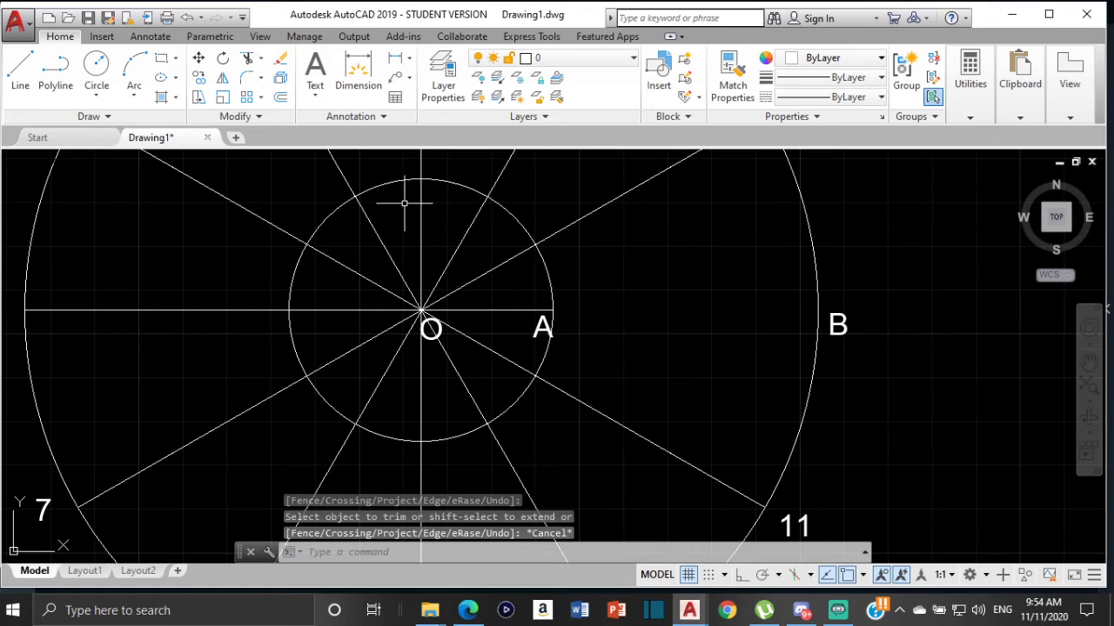
Draw a separate line from point A on the inner circle to point B on the outer circle
left_click(20, 70)
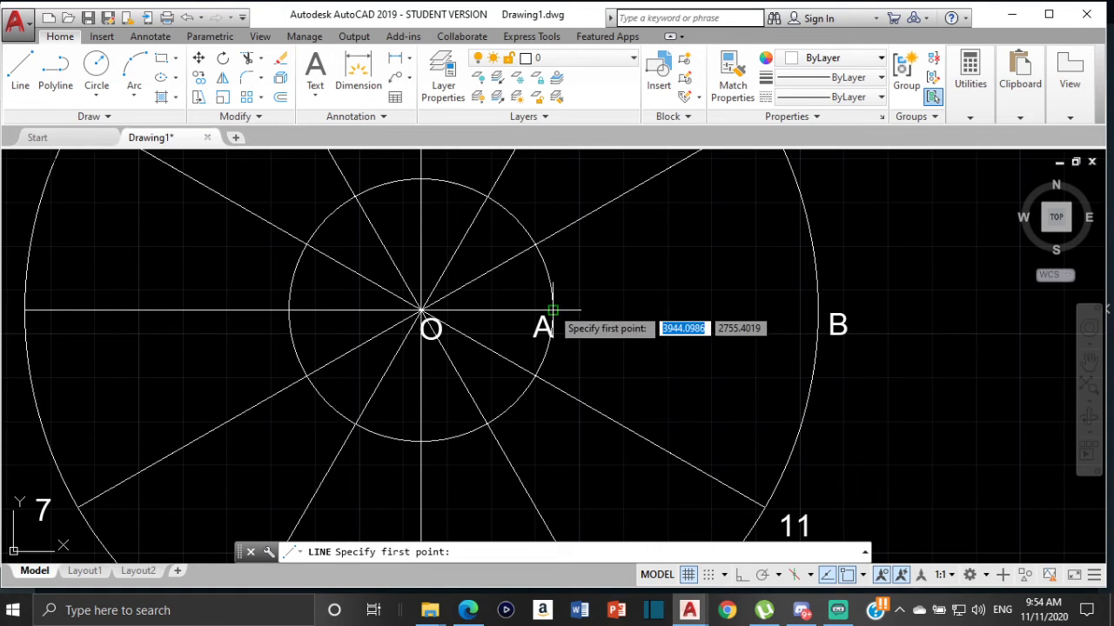
left_click(553, 311)
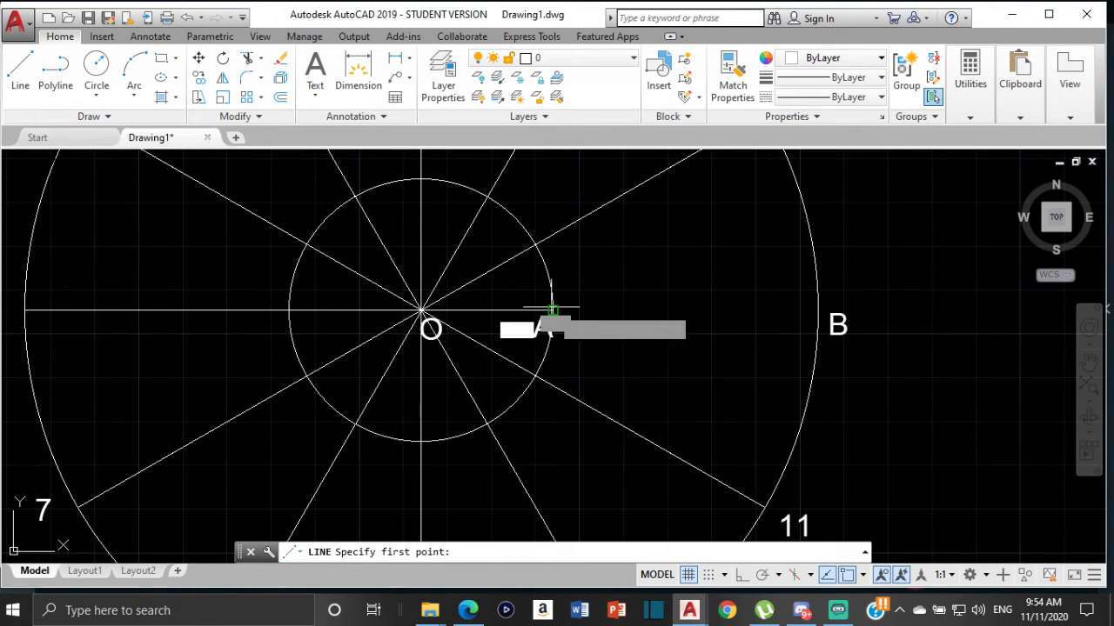
left_click(818, 311)
key("Escape")
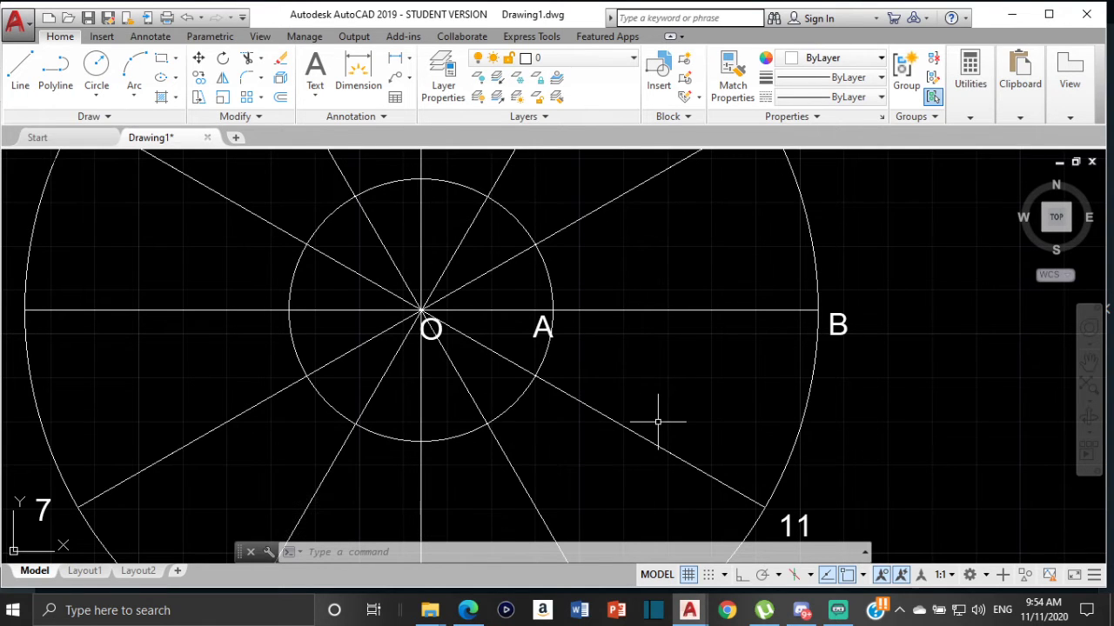
Divide line AB into 12 equal segments with the Divide command
type("DIVIDE")
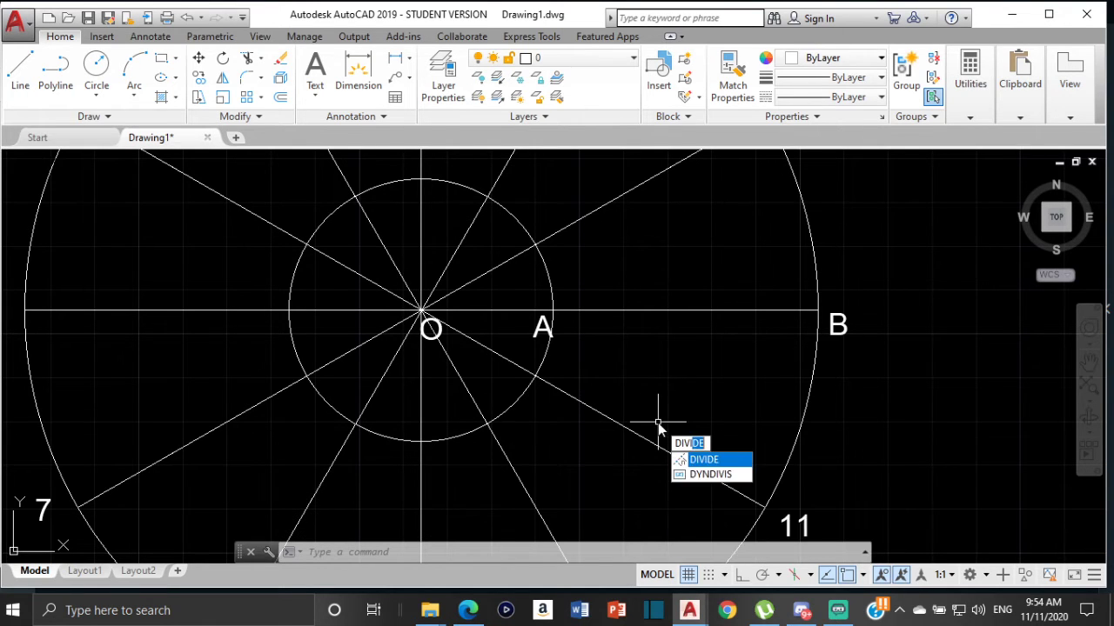
left_click(732, 461)
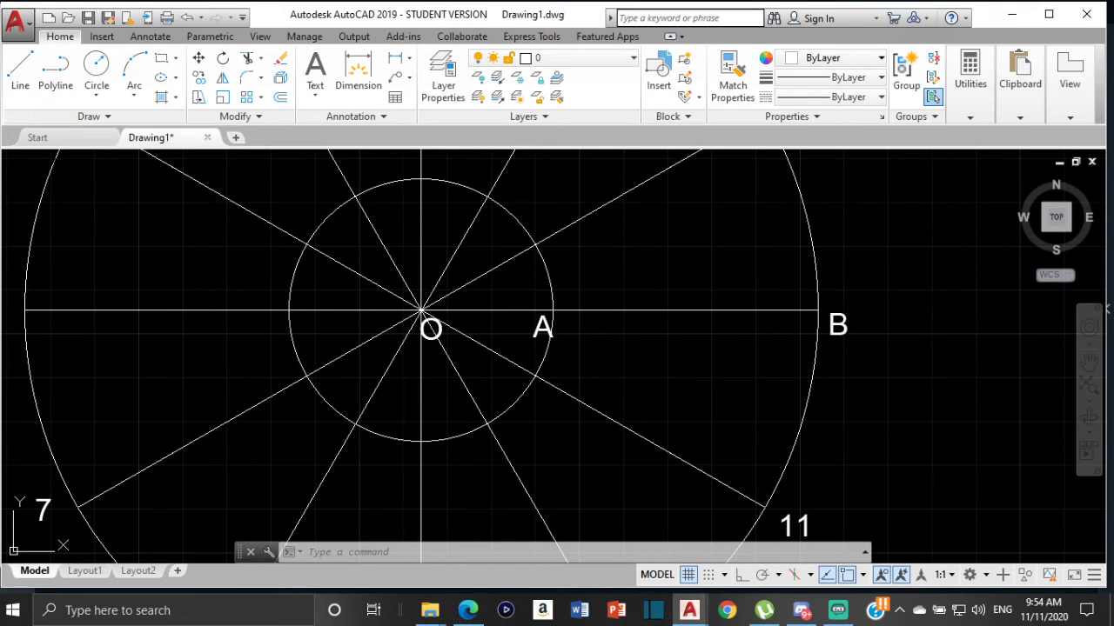
left_click(696, 311)
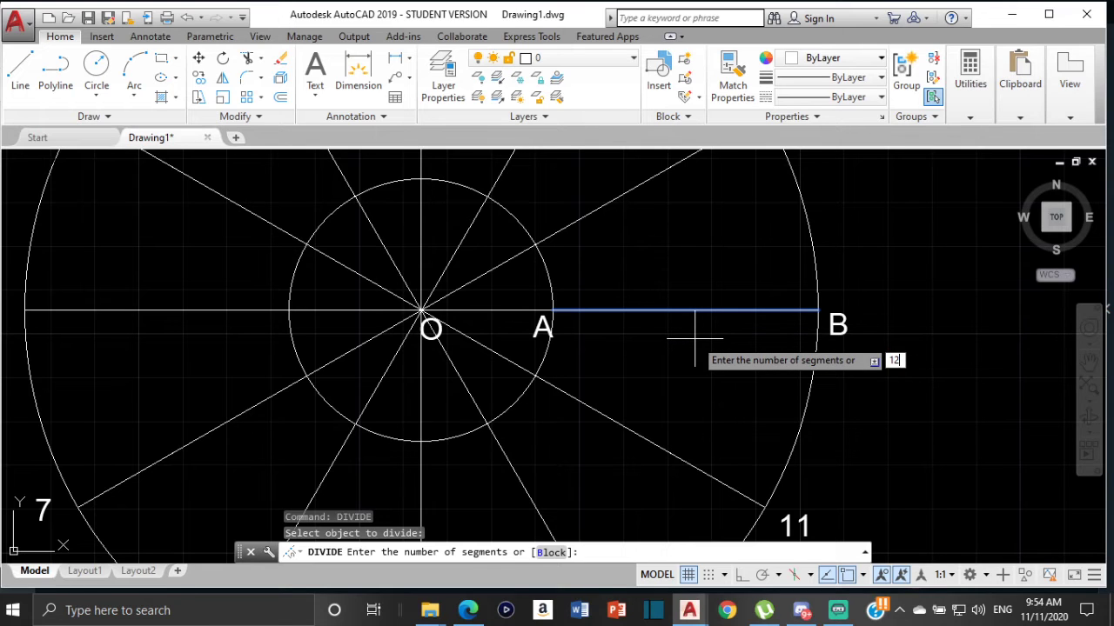
key("Return")
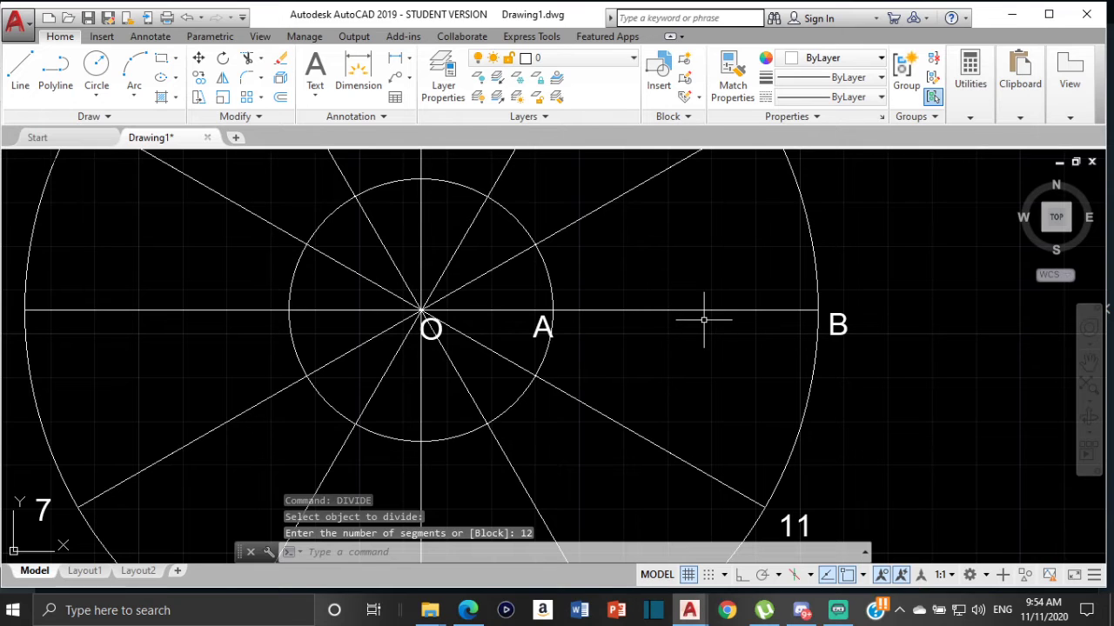
Set the point style to a circle with an X through it, with a point size of 2% relative to the screen
type("DDPTYPE")
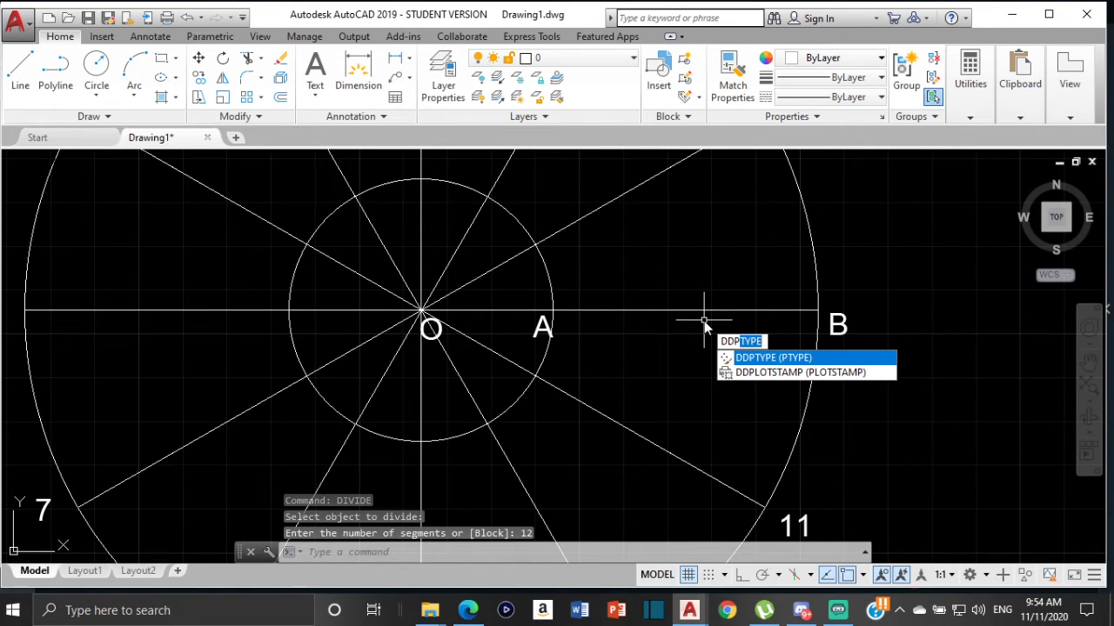
key("Return")
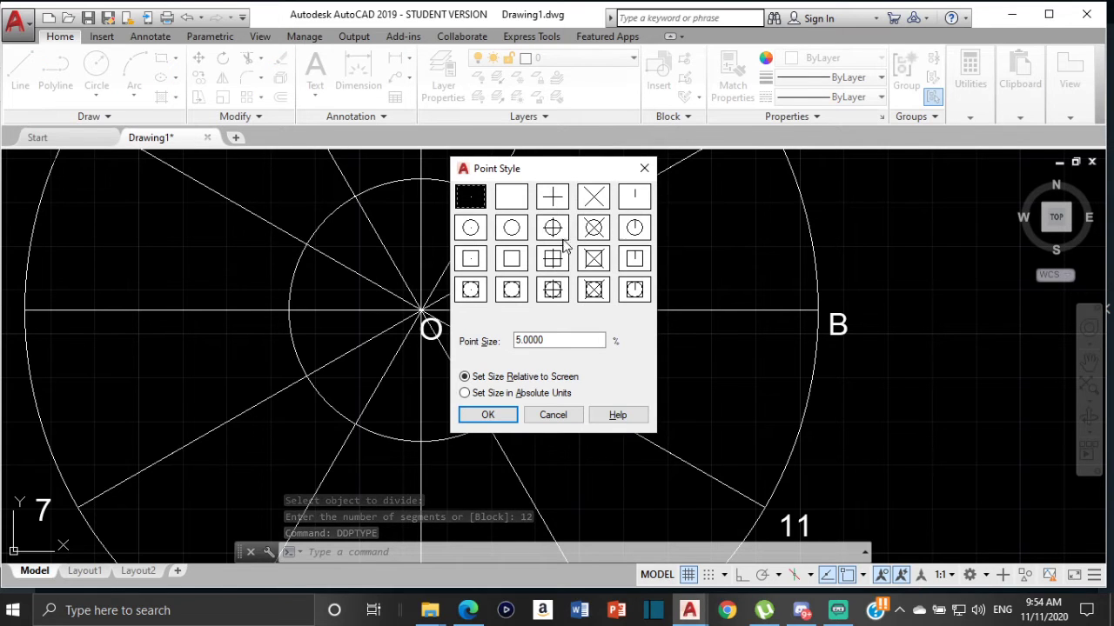
left_click(592, 228)
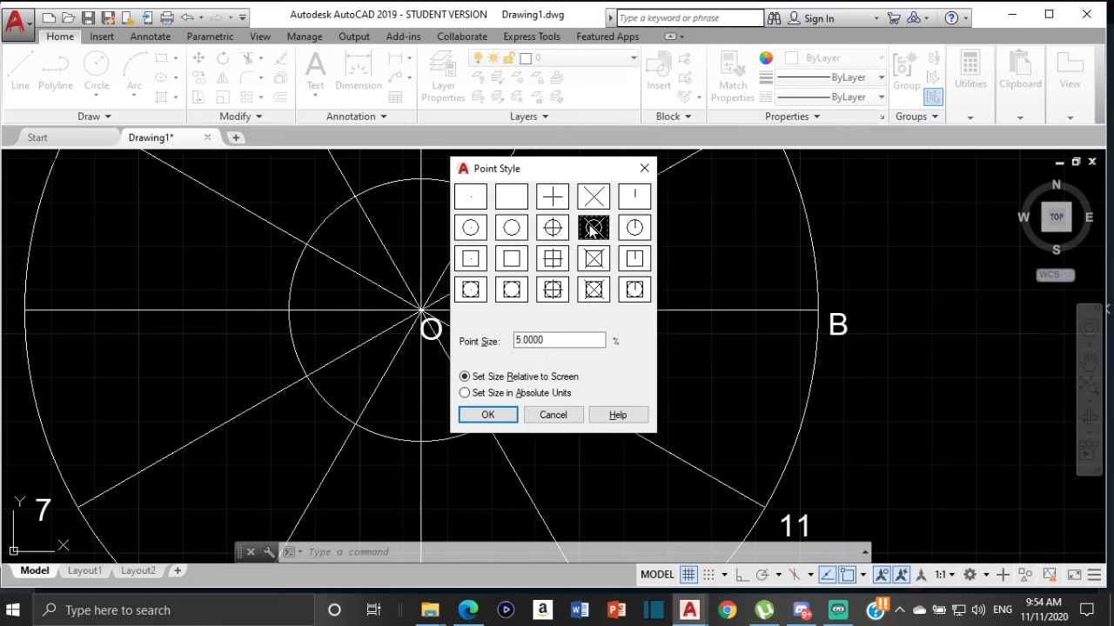
left_click_drag(552, 340, 497, 338)
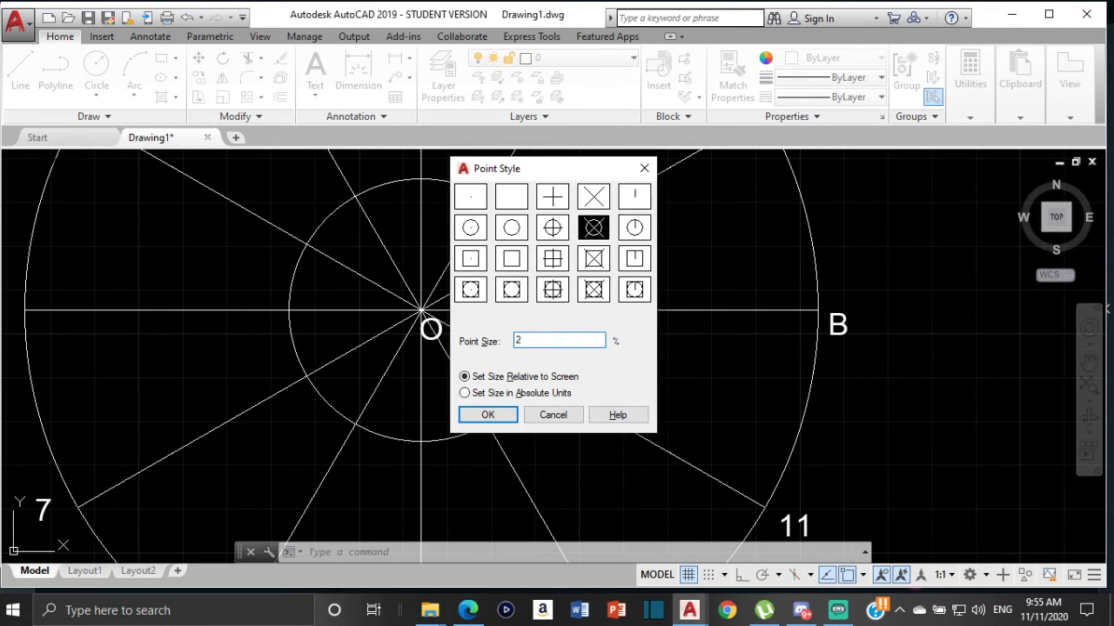
left_click(484, 415)
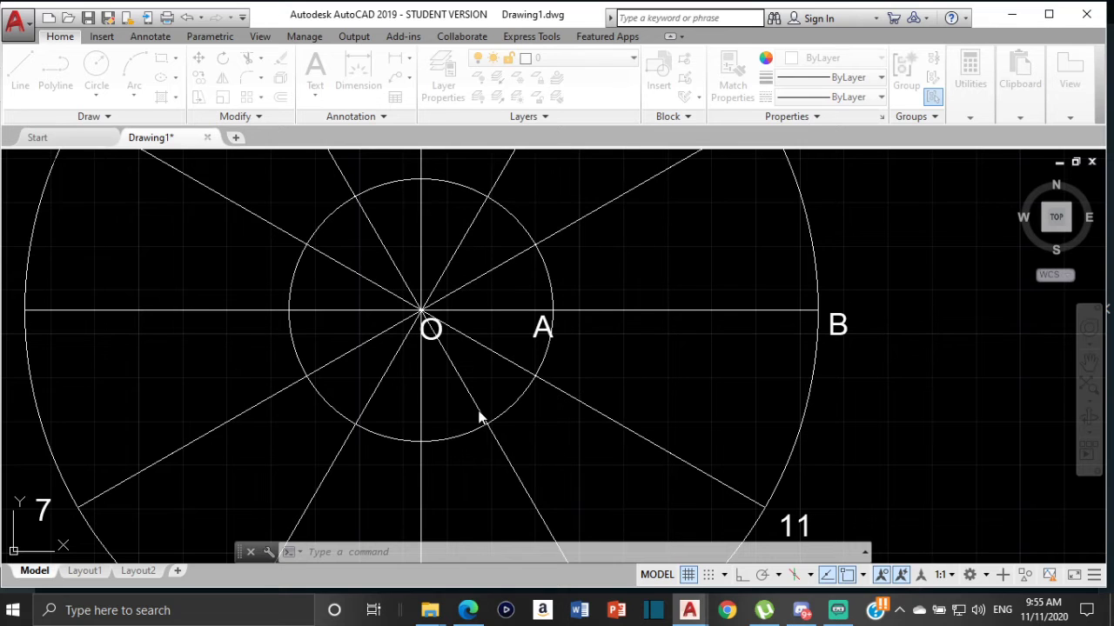
Add a multiline text label "1" with text height 2.5 just below the first division points of line AB
scroll(667, 309, "up", 4)
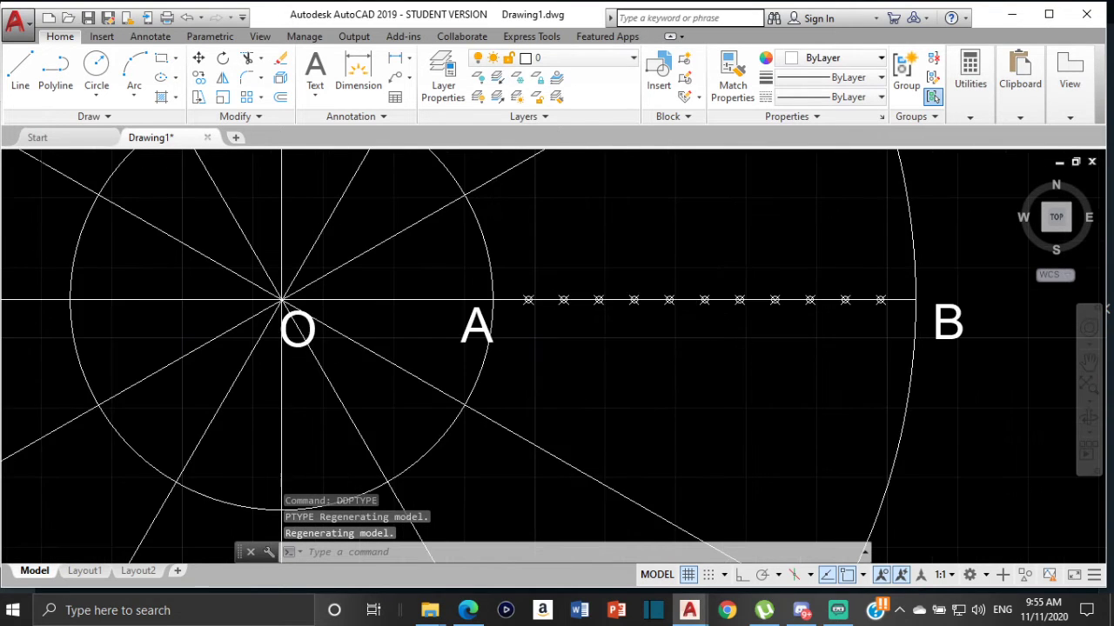
scroll(706, 317, "down", 2)
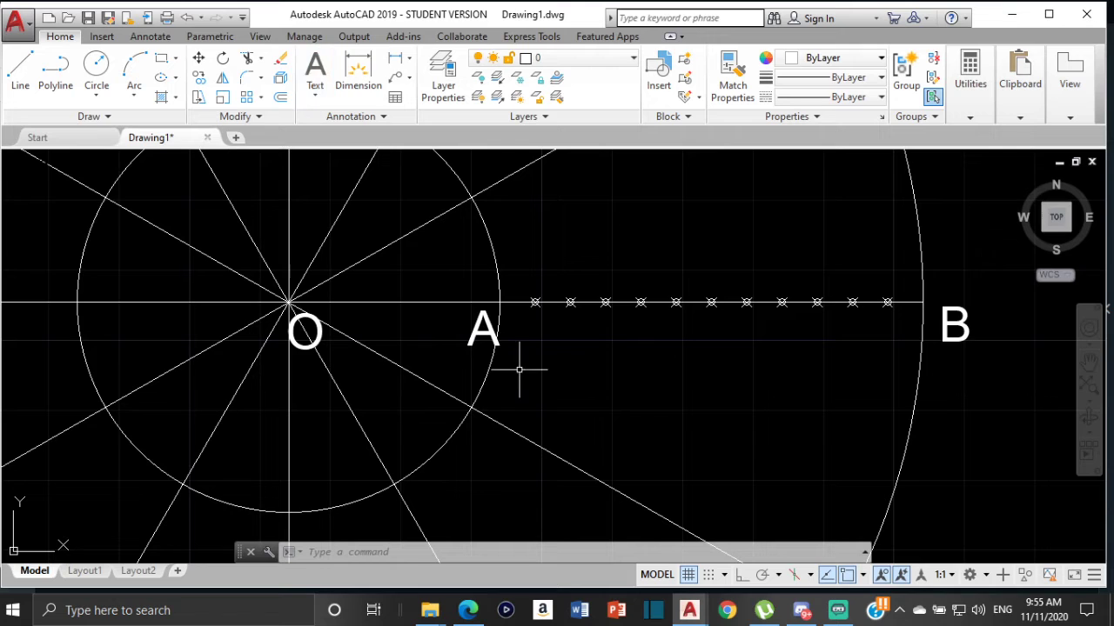
left_click(316, 93)
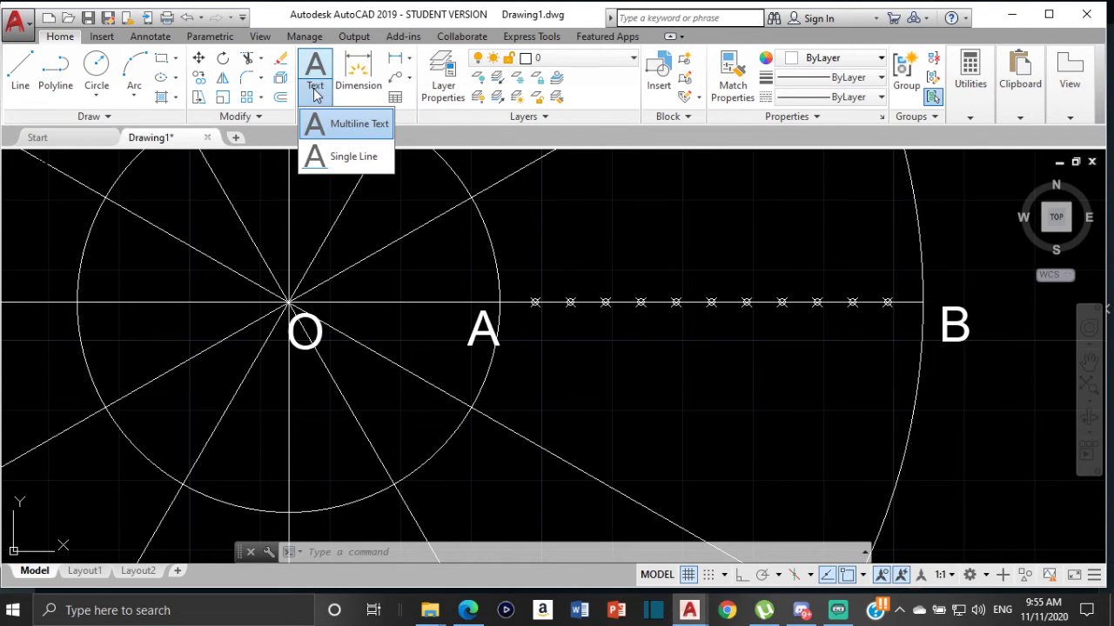
left_click(320, 127)
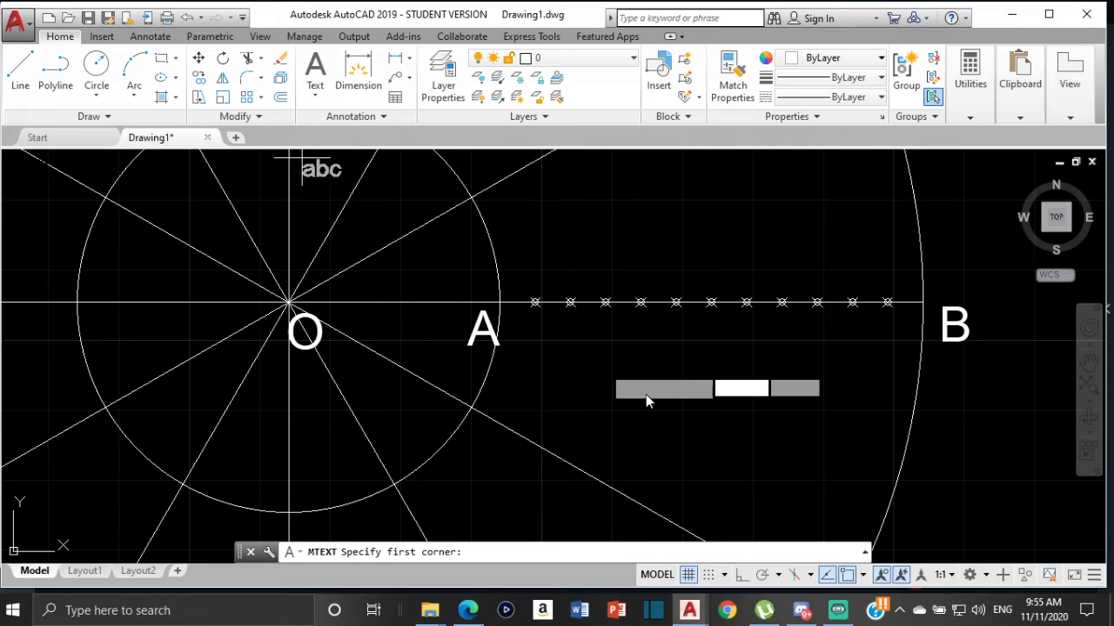
left_click(568, 348)
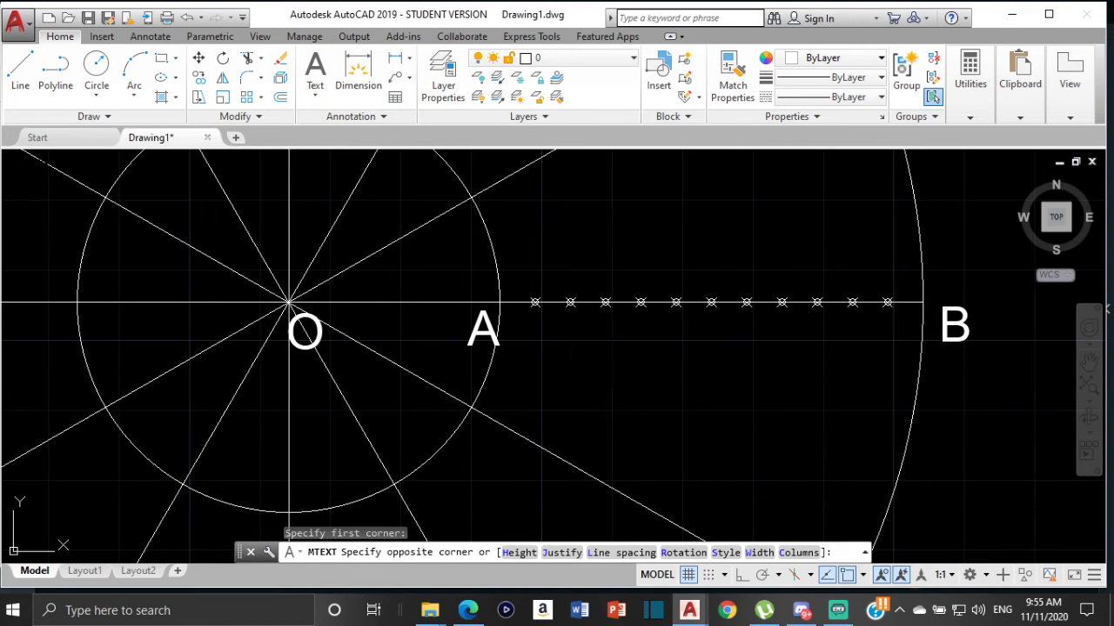
left_click(705, 423)
type("1")
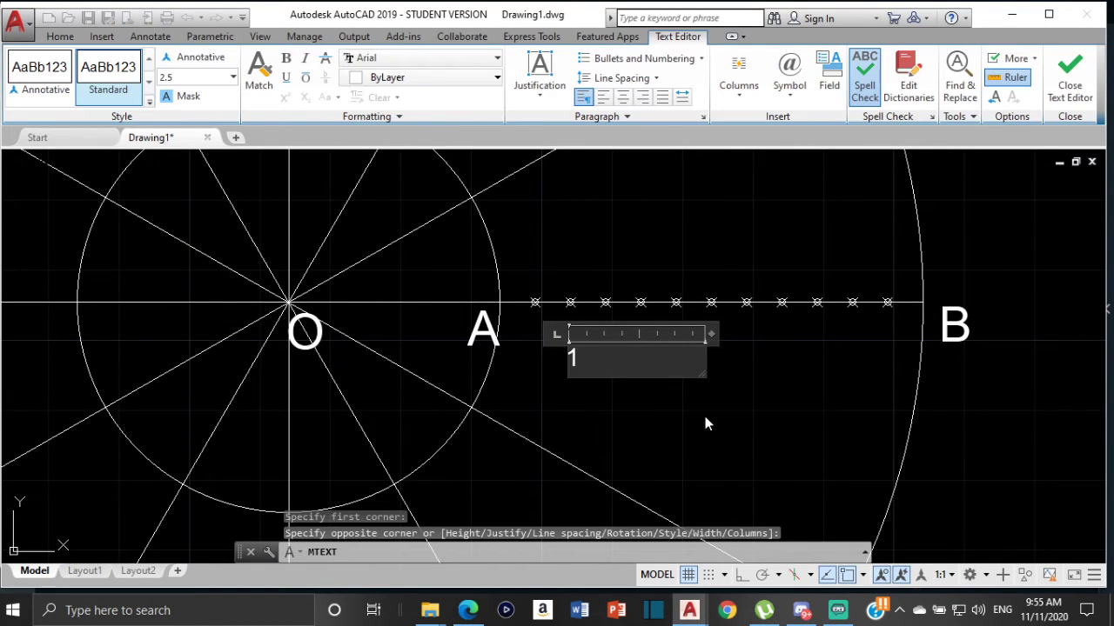
left_click(684, 428)
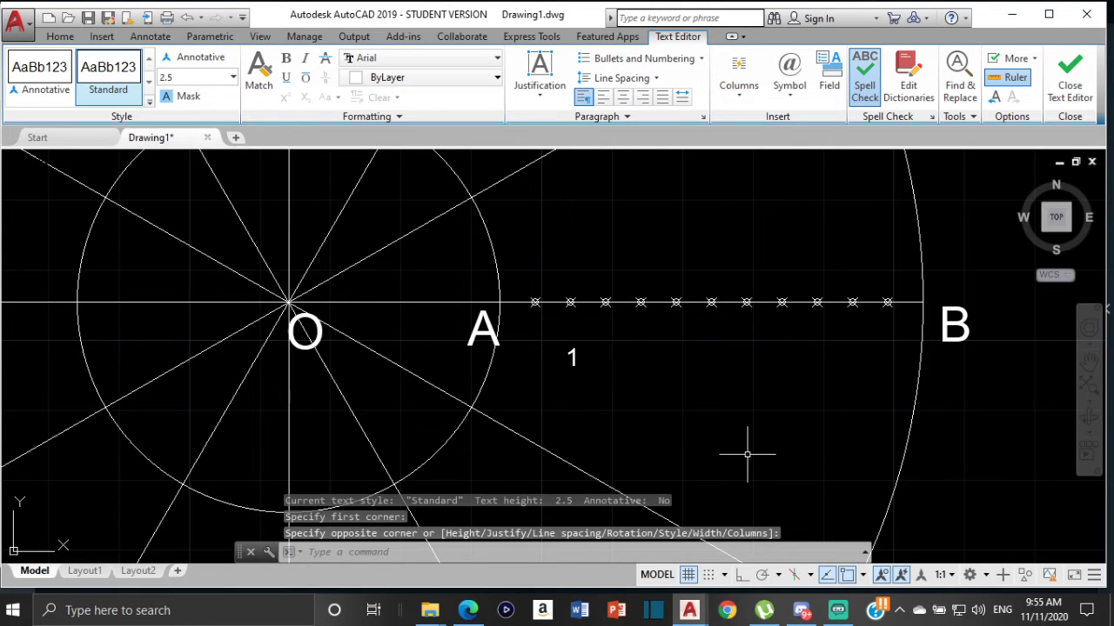
Move the label "1" directly beneath the first division point next to A
left_click(573, 355)
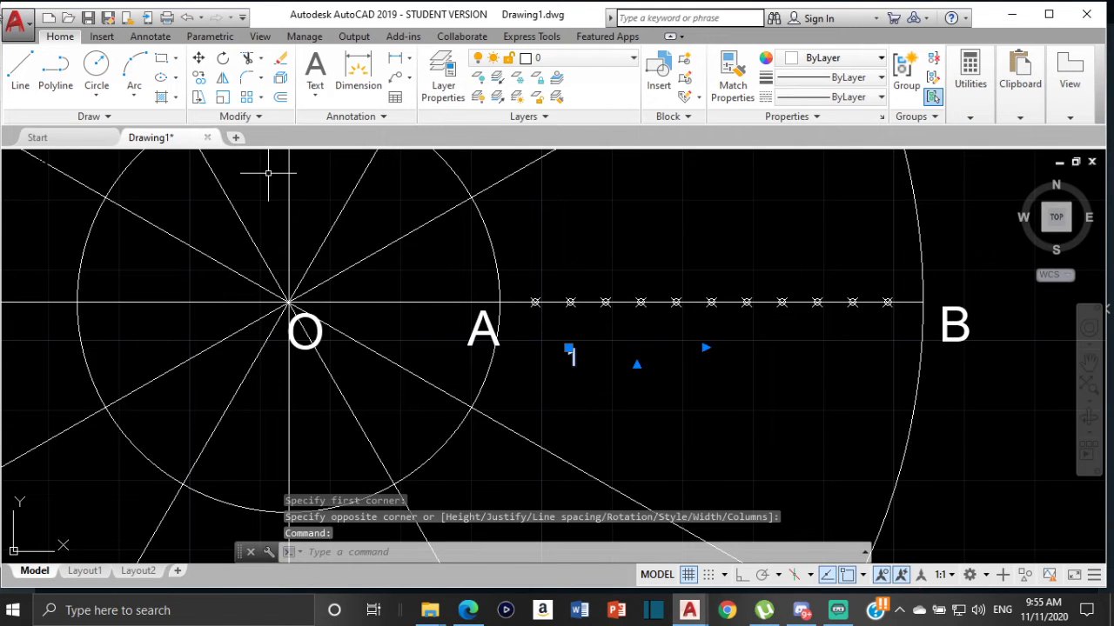
left_click(198, 57)
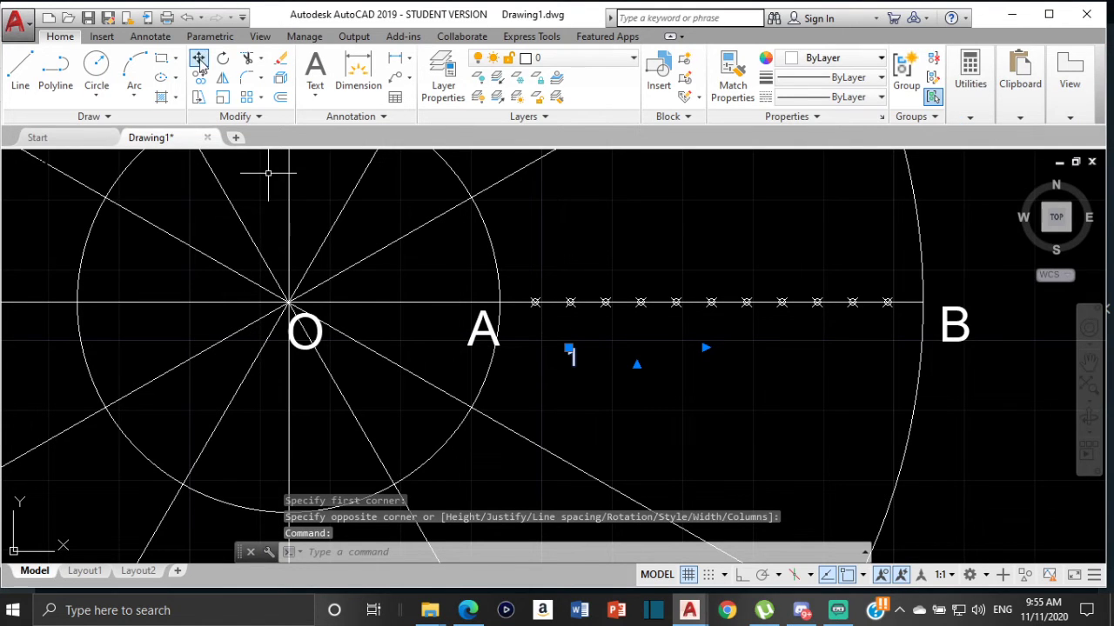
left_click(569, 353)
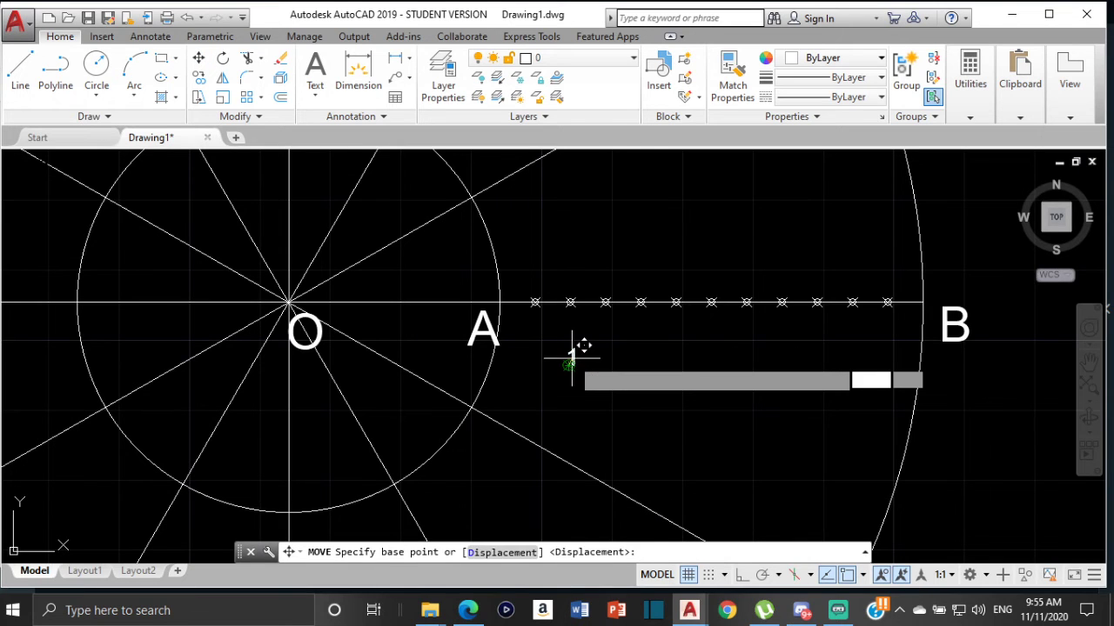
left_click(534, 335)
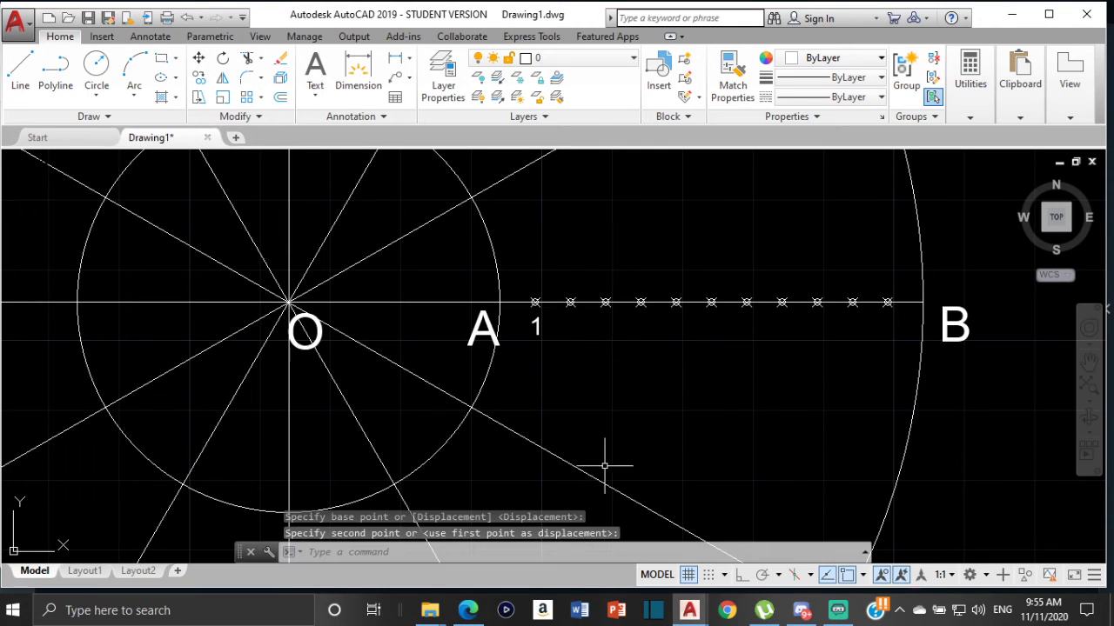
Turn Ortho on and copy the label "1" horizontally beneath each of the ten remaining division points on AB
left_click(739, 578)
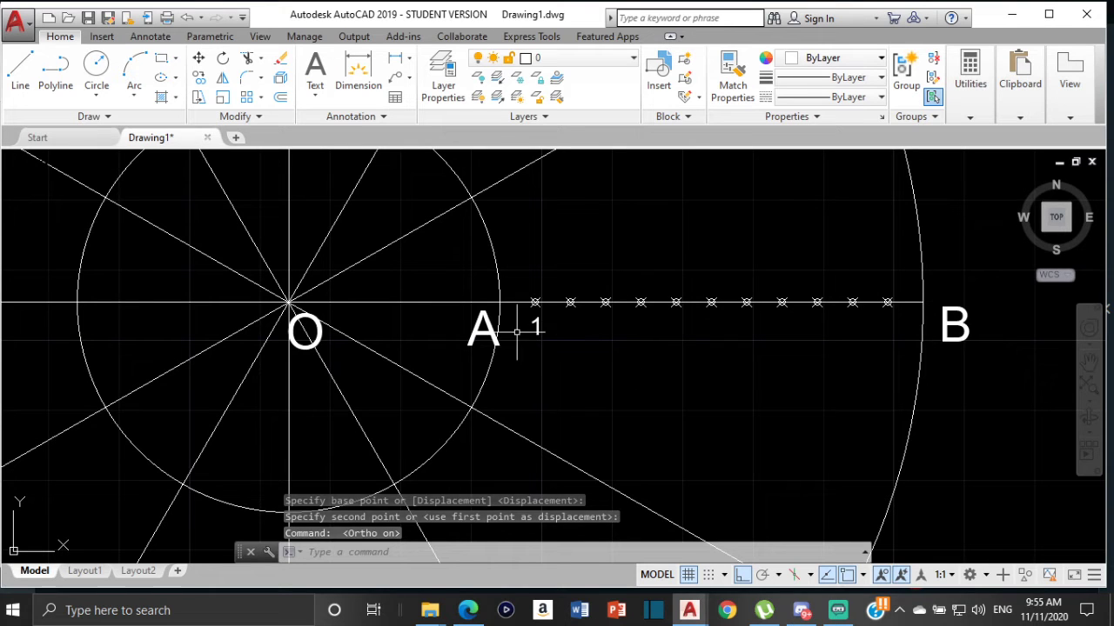
left_click(199, 77)
left_click(536, 325)
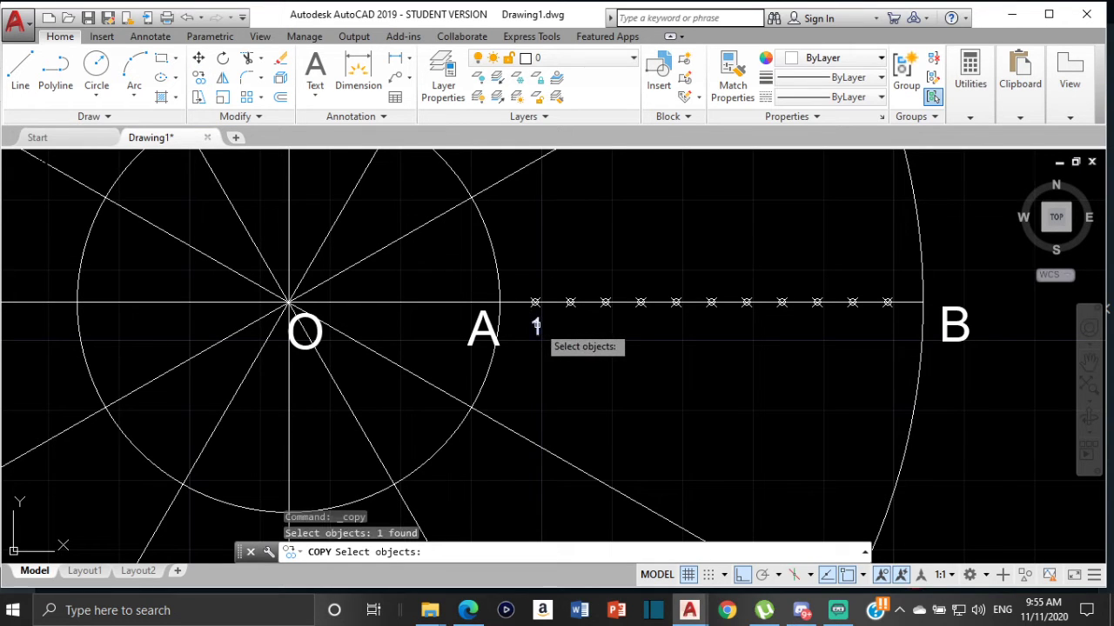
key("Return")
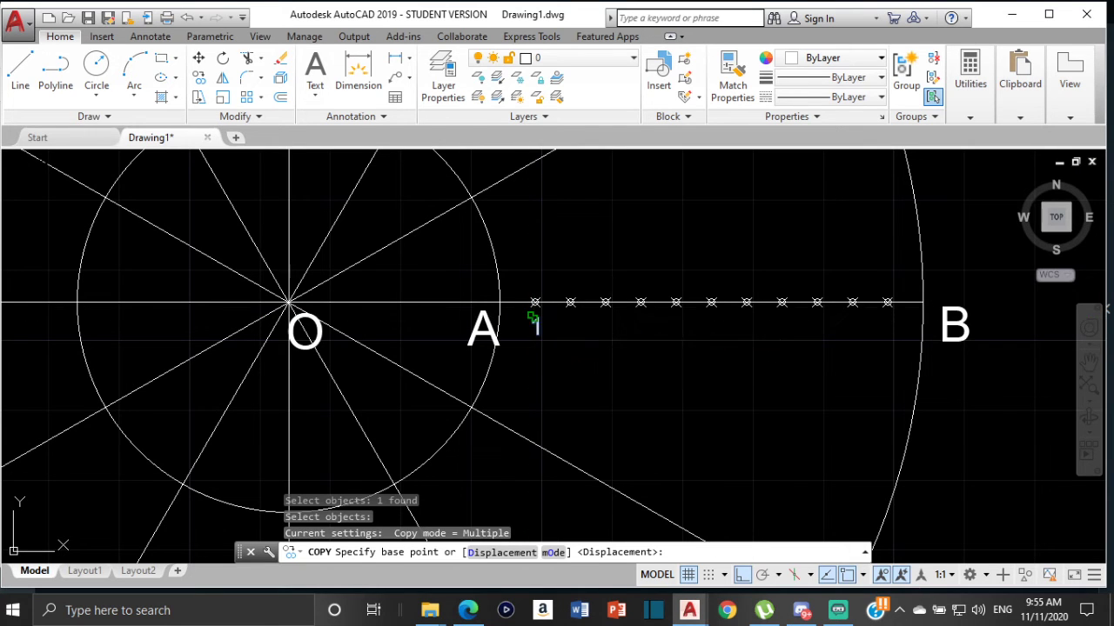
left_click(535, 322)
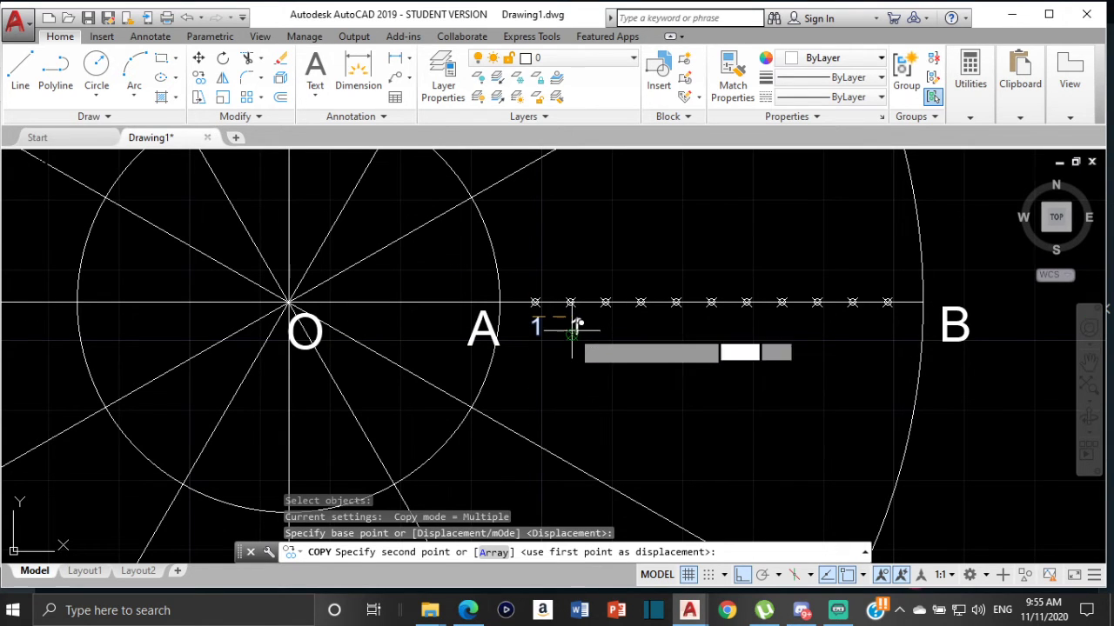
left_click(572, 326)
left_click(609, 326)
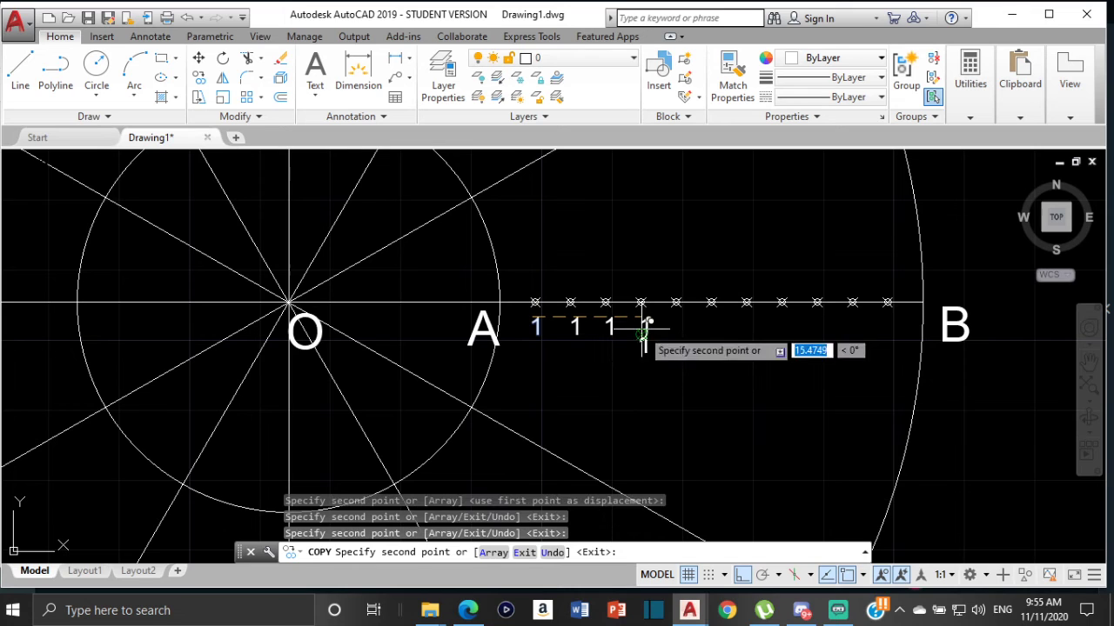
left_click(644, 327)
left_click(680, 326)
left_click(711, 326)
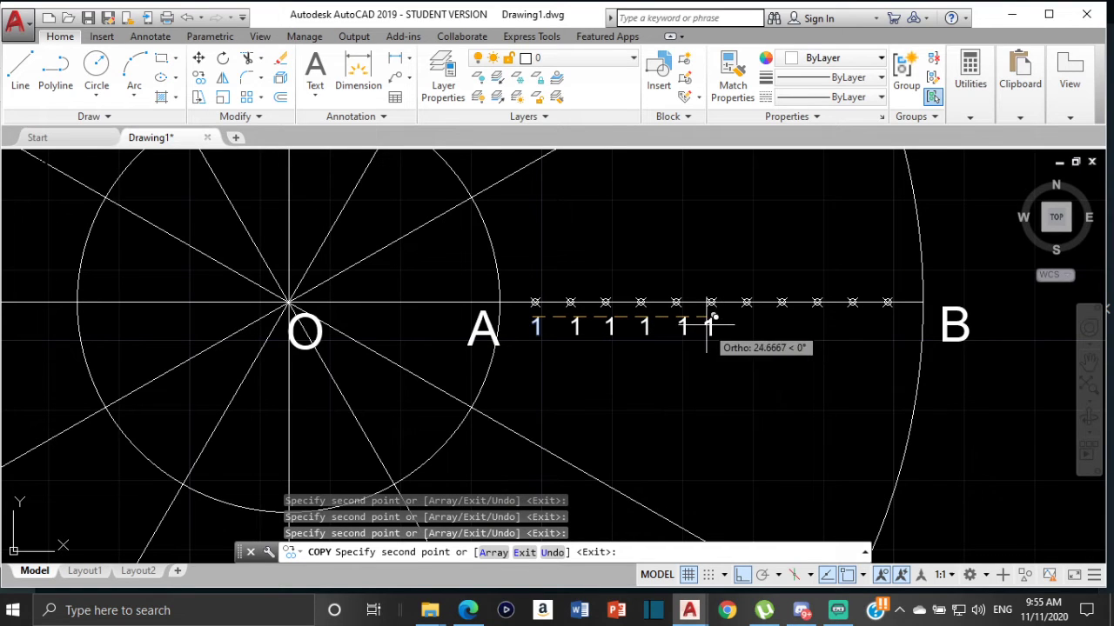
left_click(753, 326)
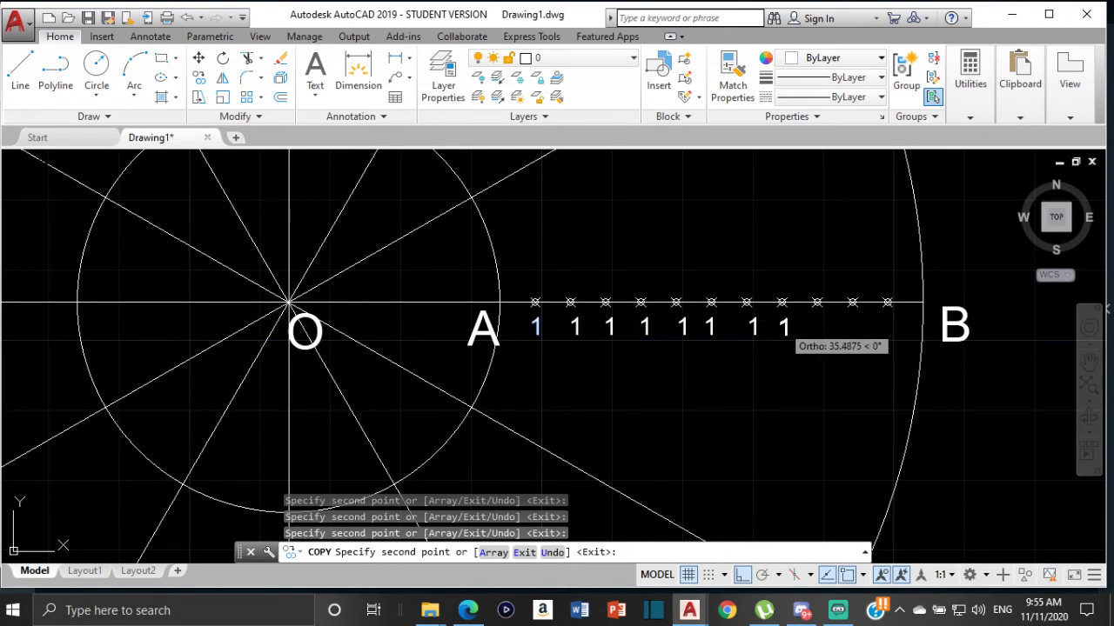
left_click(785, 326)
left_click(818, 326)
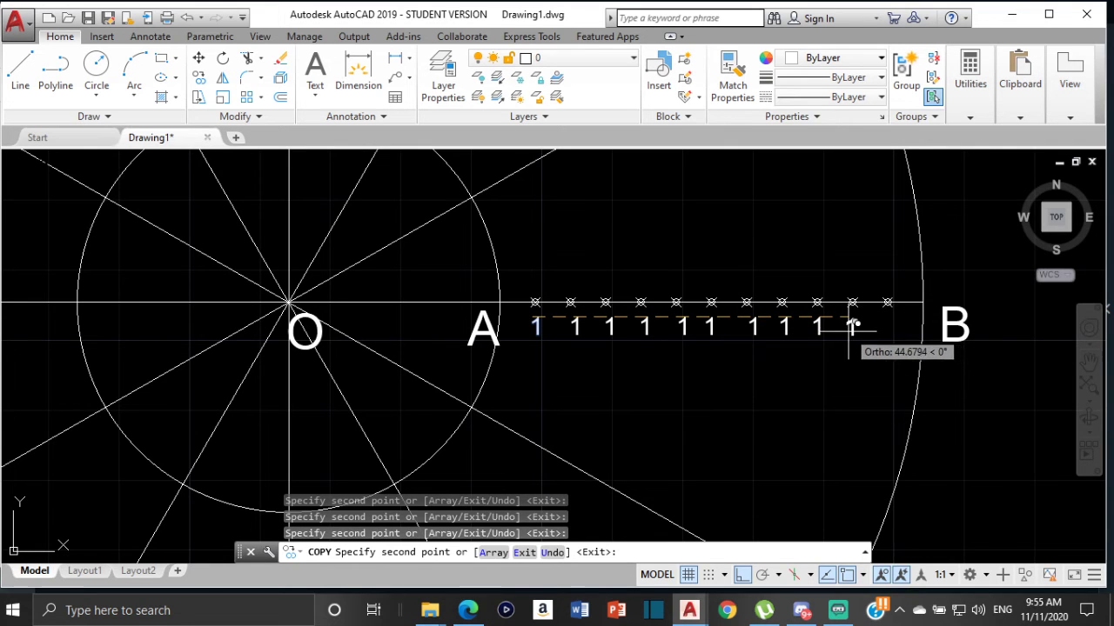
left_click(856, 326)
left_click(887, 327)
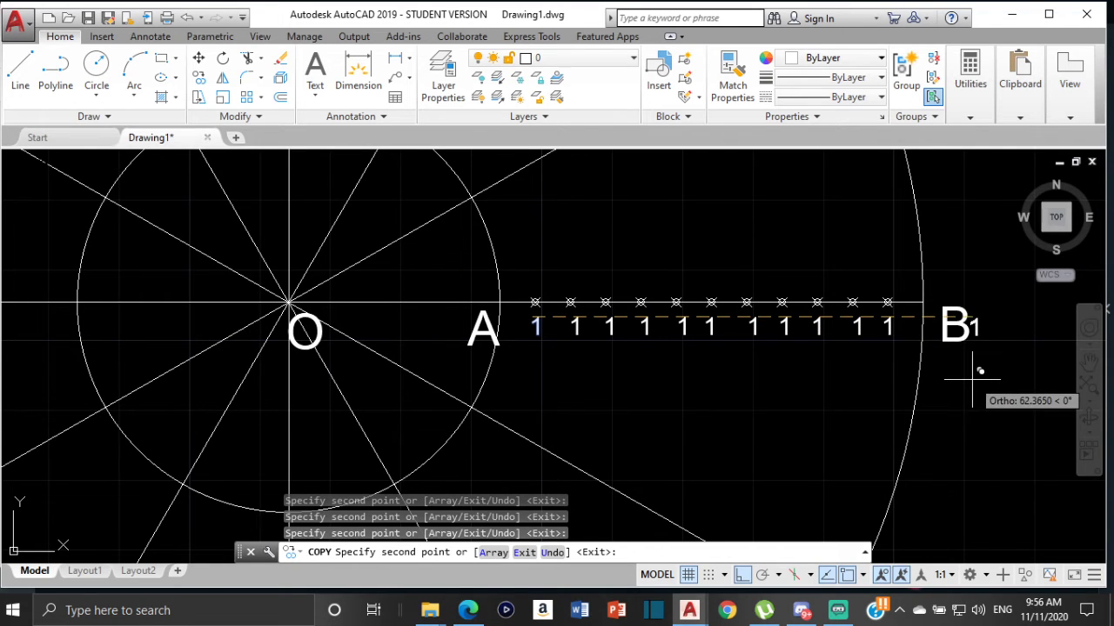
key("Escape")
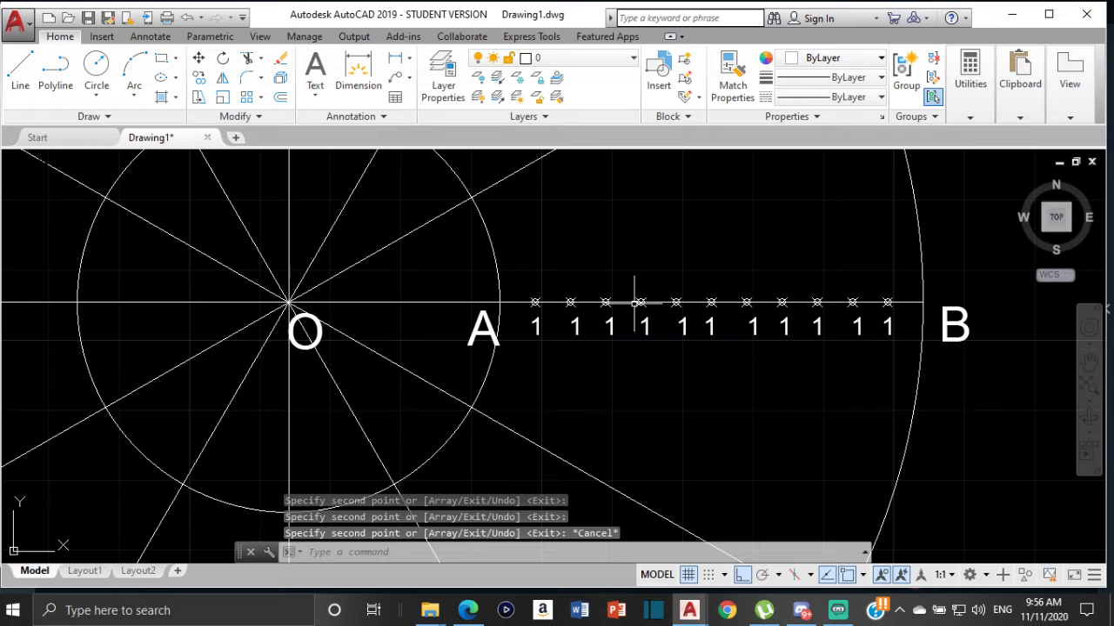
Change the labels beneath the second and third division points to 2 and 3
left_click(574, 327)
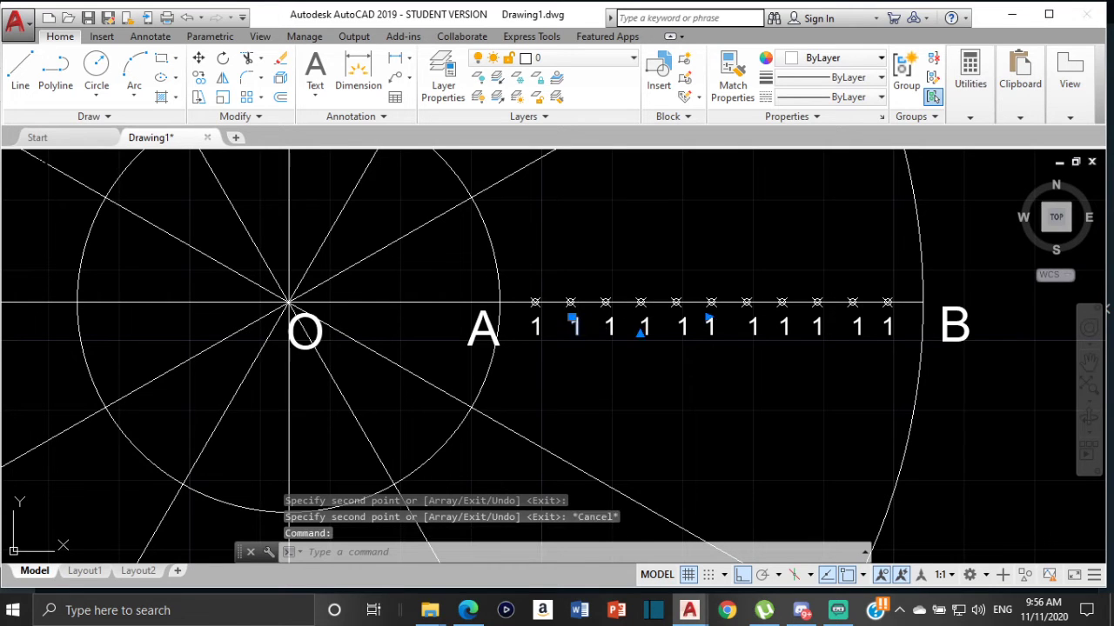
double_click(581, 329)
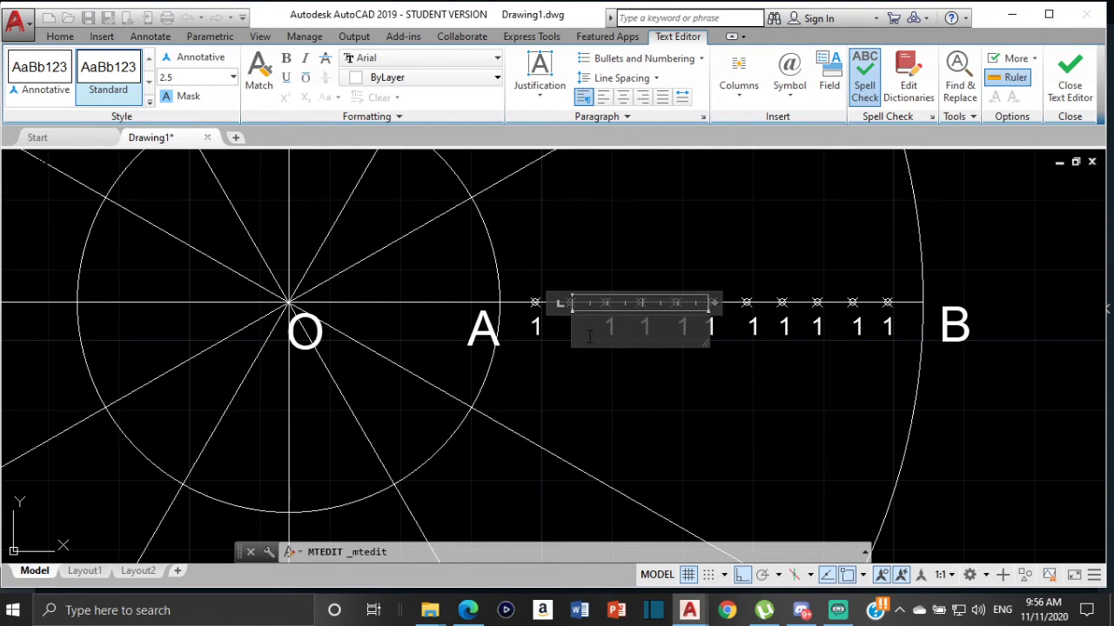
left_click(630, 411)
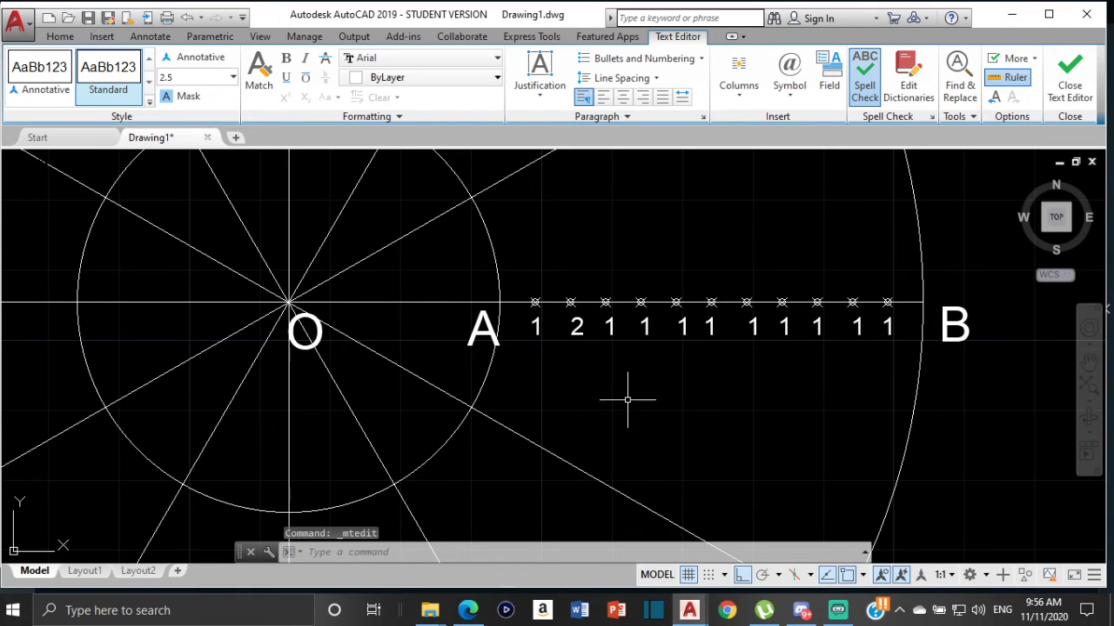
double_click(608, 324)
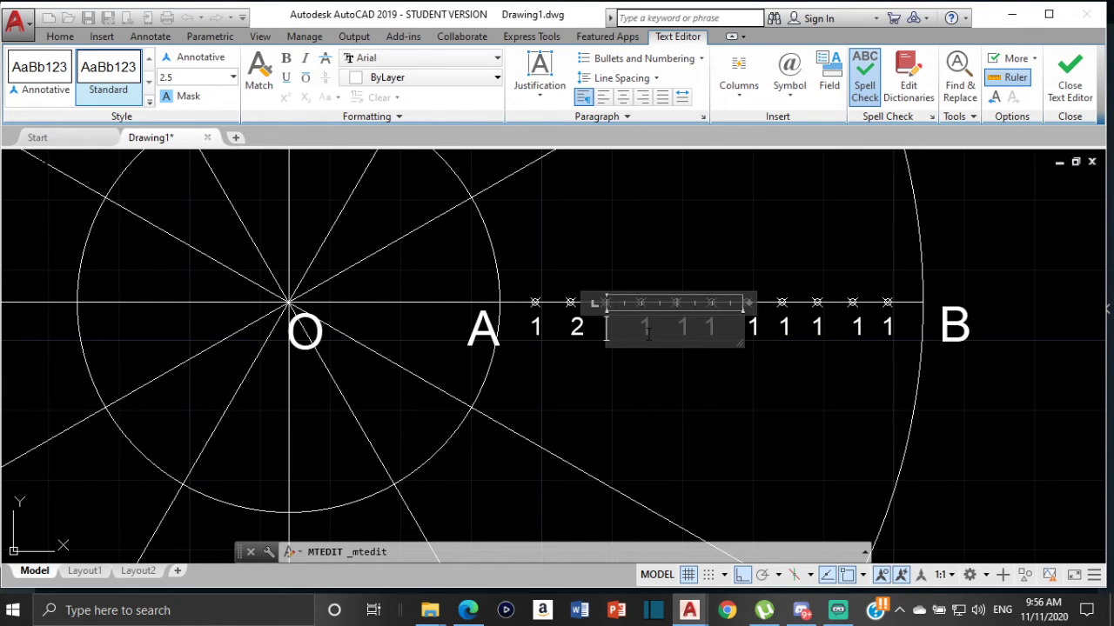
left_click(561, 384)
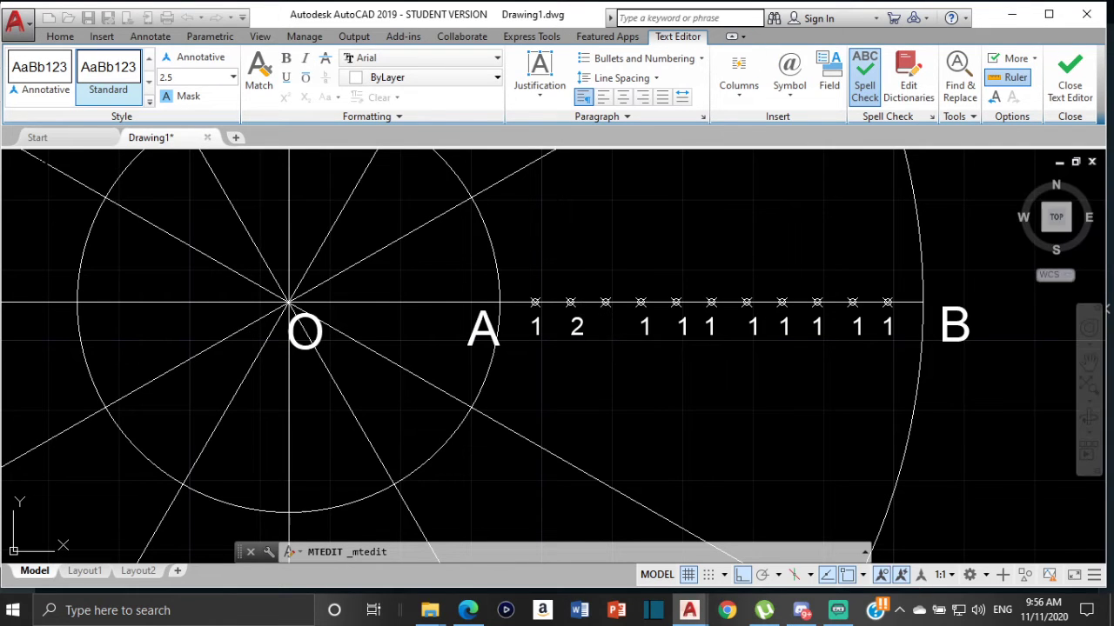
Change the labels beneath the fourth and fifth division points of AB to 4 and 5
left_click(647, 325)
double_click(646, 325)
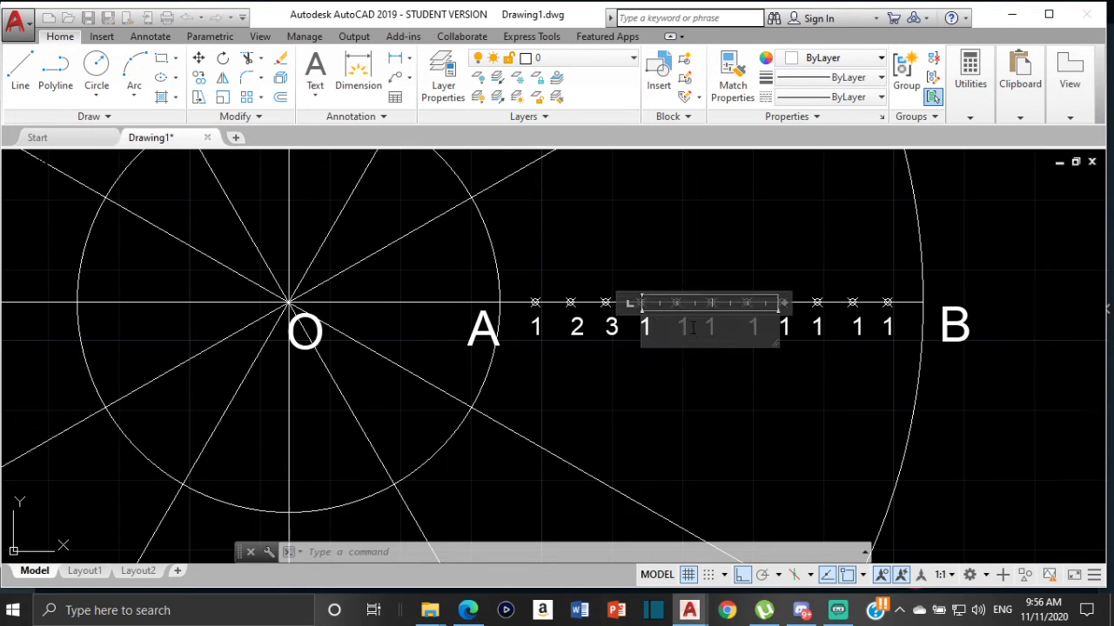
key("Delete")
type("4")
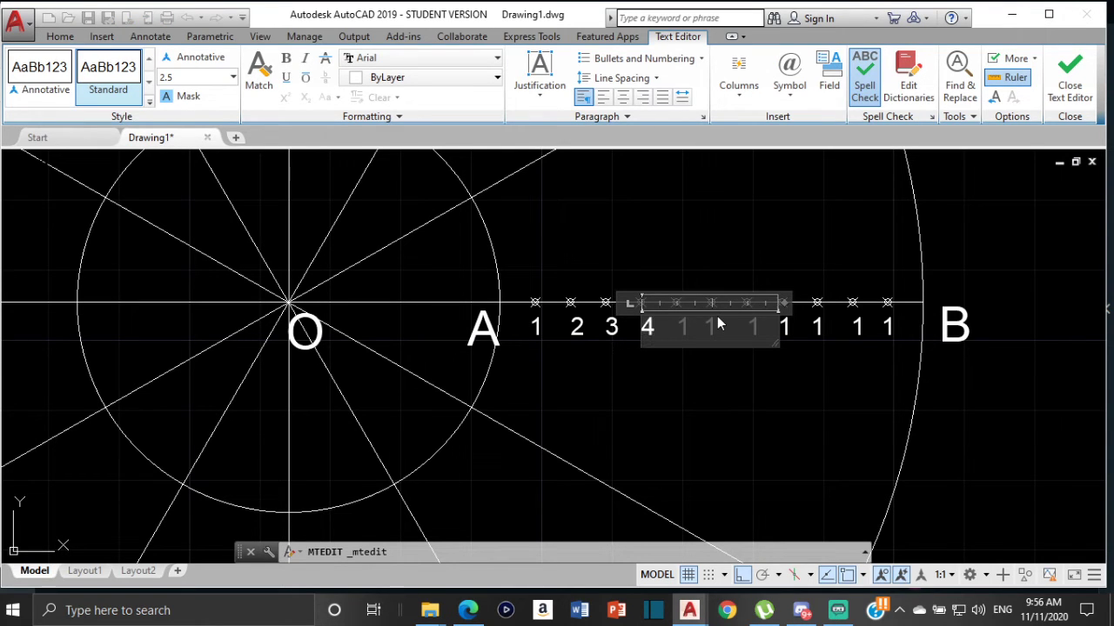
left_click(570, 248)
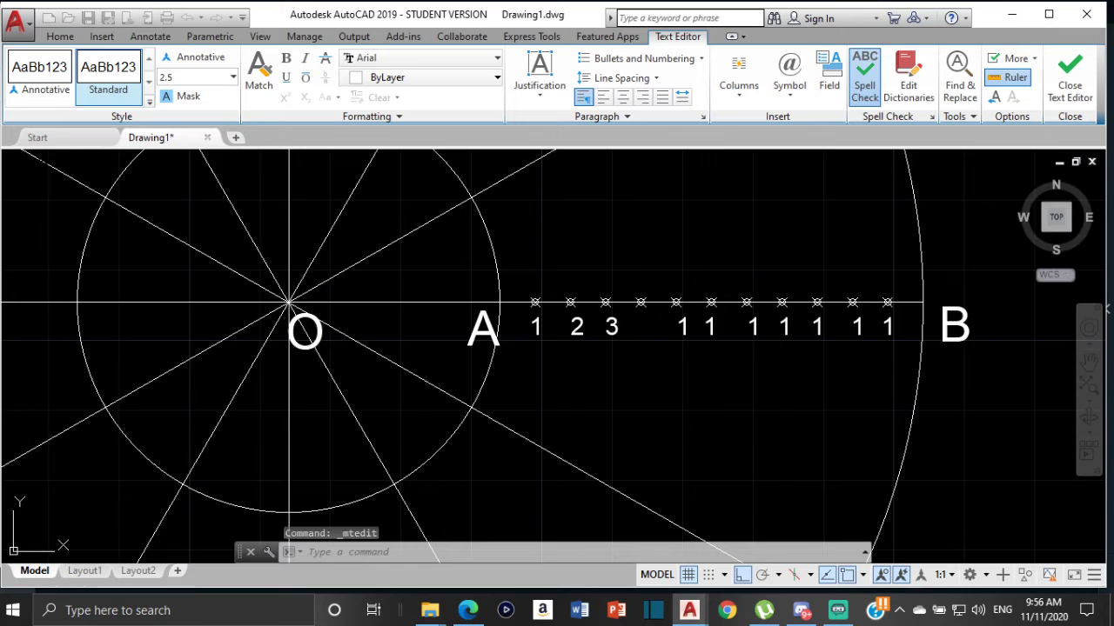
double_click(683, 326)
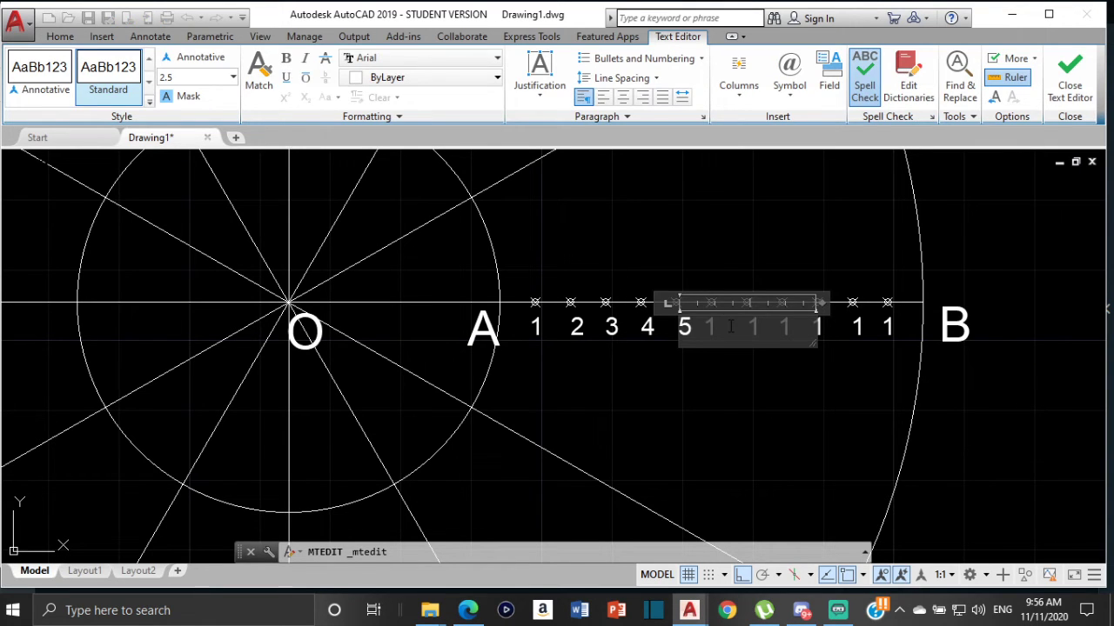
left_click(671, 396)
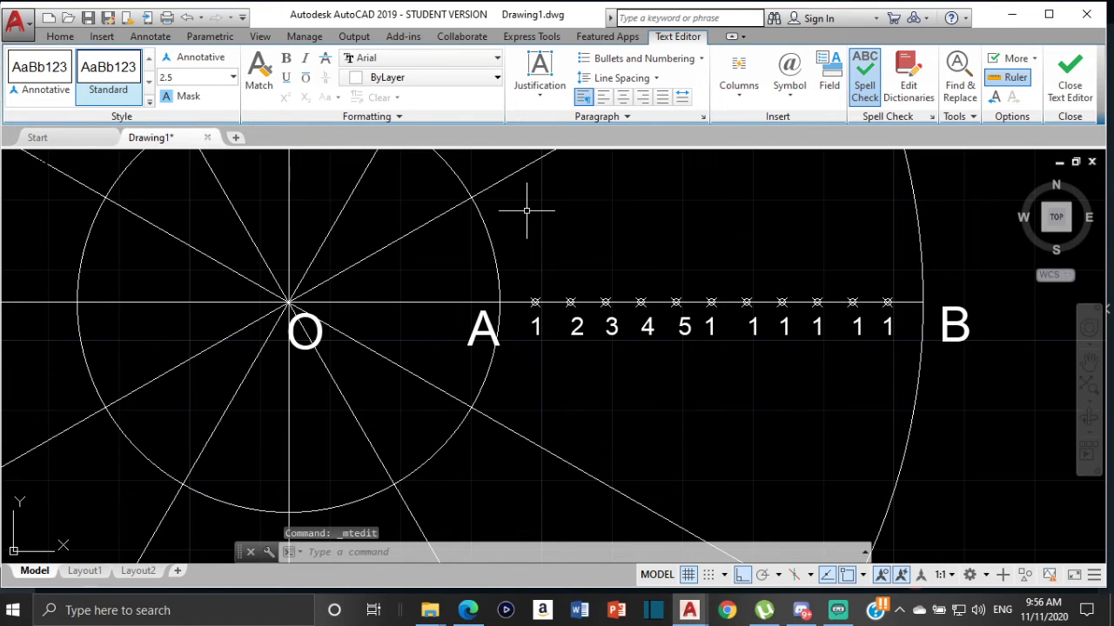
Change the labels beneath the sixth and seventh division points of AB to 6 and 7
left_click(710, 323)
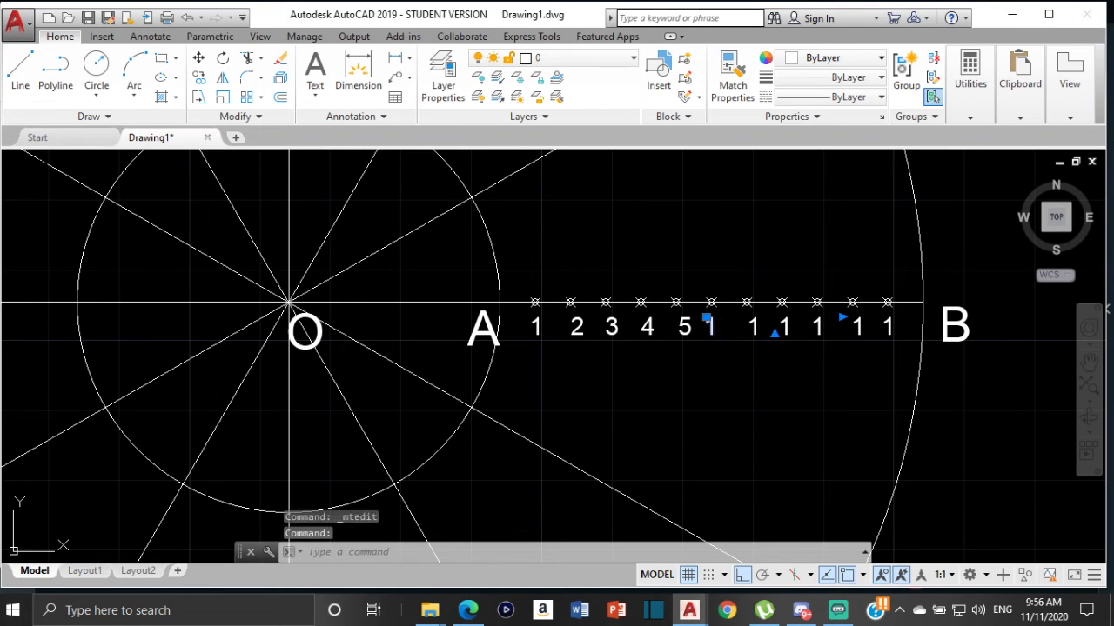
double_click(759, 320)
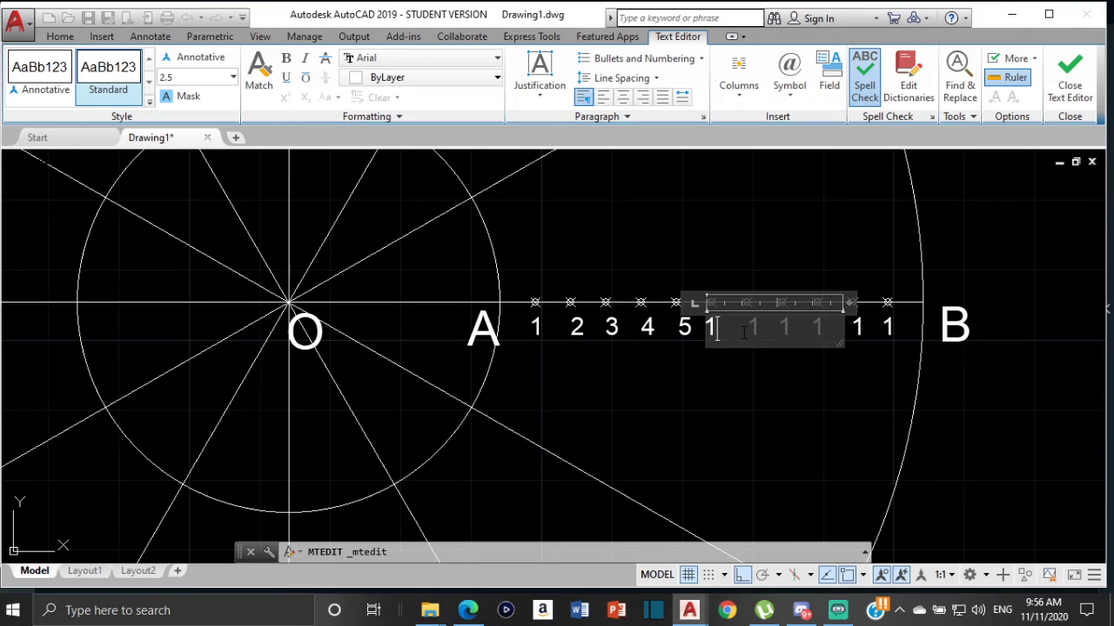
left_click(802, 395)
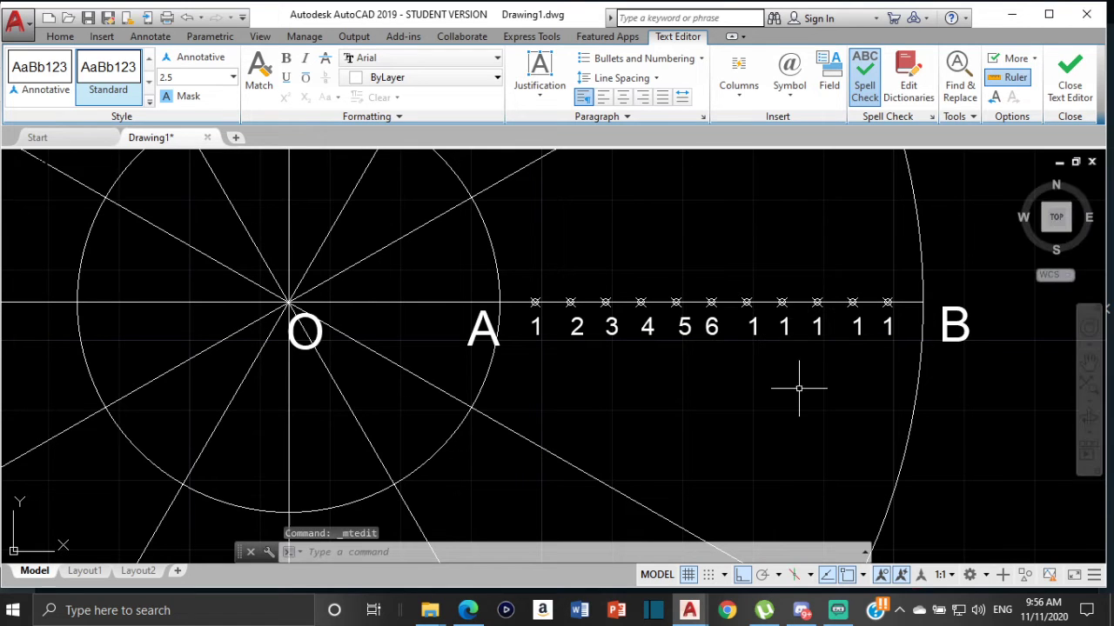
left_click(753, 326)
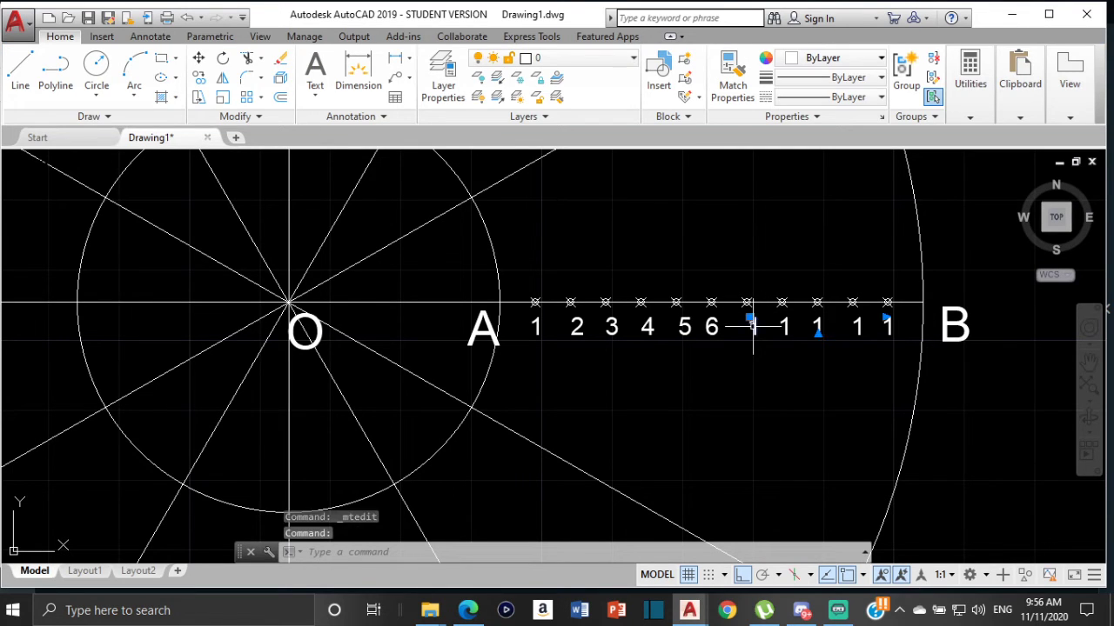
double_click(754, 326)
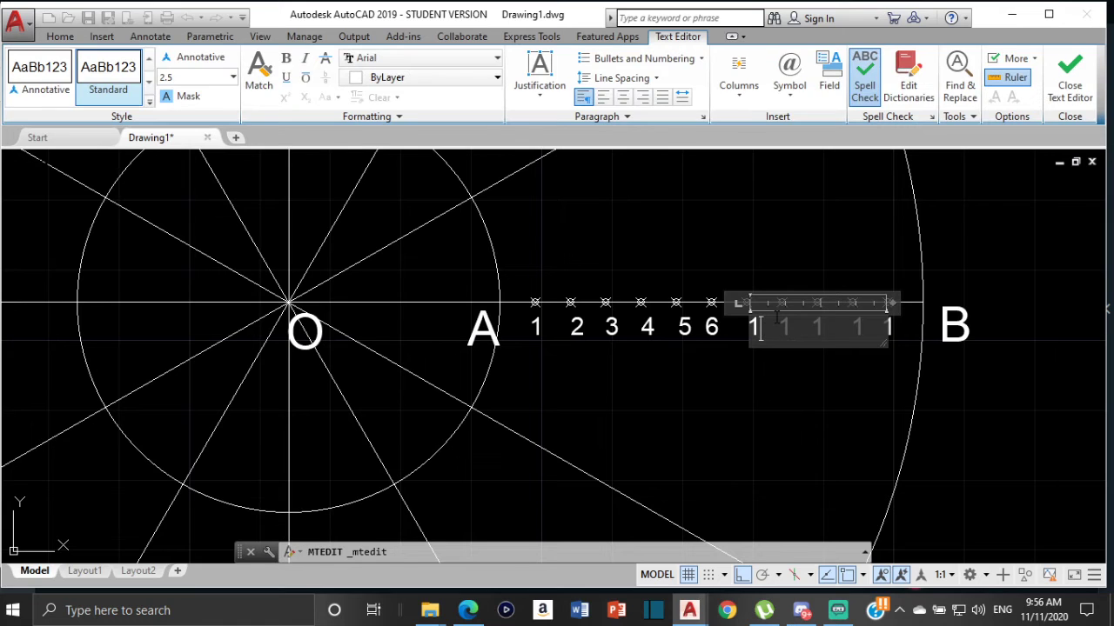
left_click(797, 421)
Change the labels beneath the eighth and ninth division points of AB to 8 and 9
double_click(785, 327)
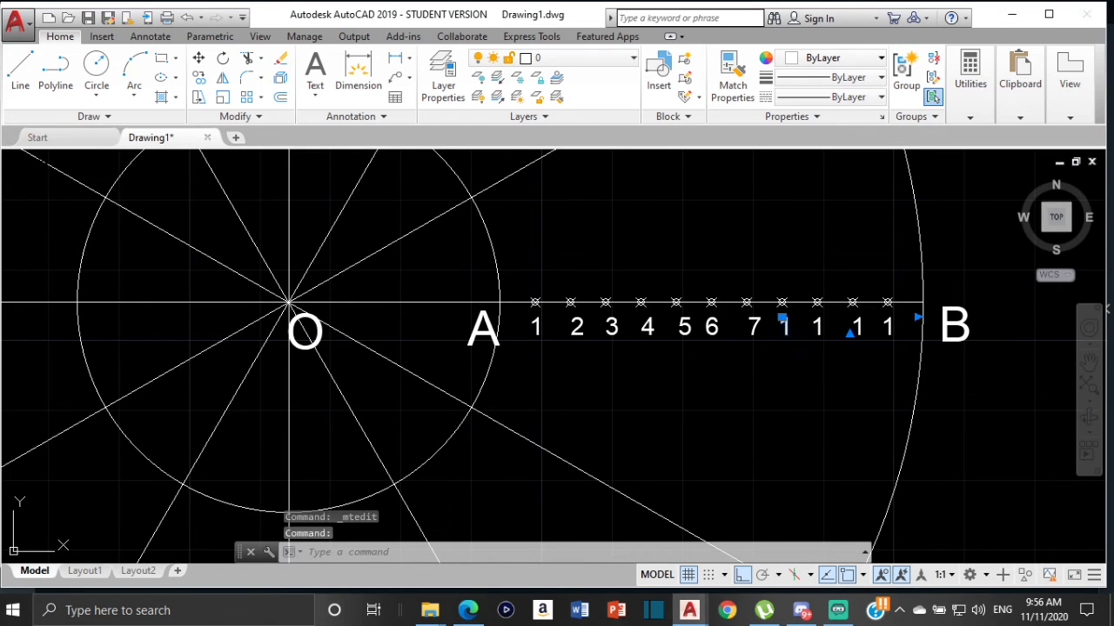
key("BackSpace")
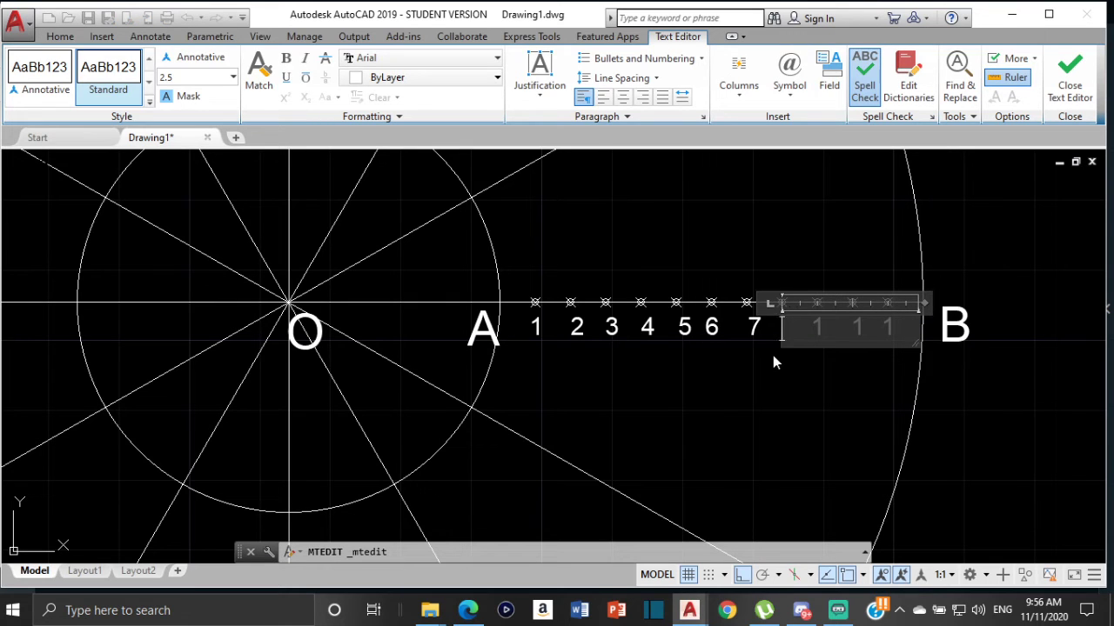
type("8")
left_click(772, 355)
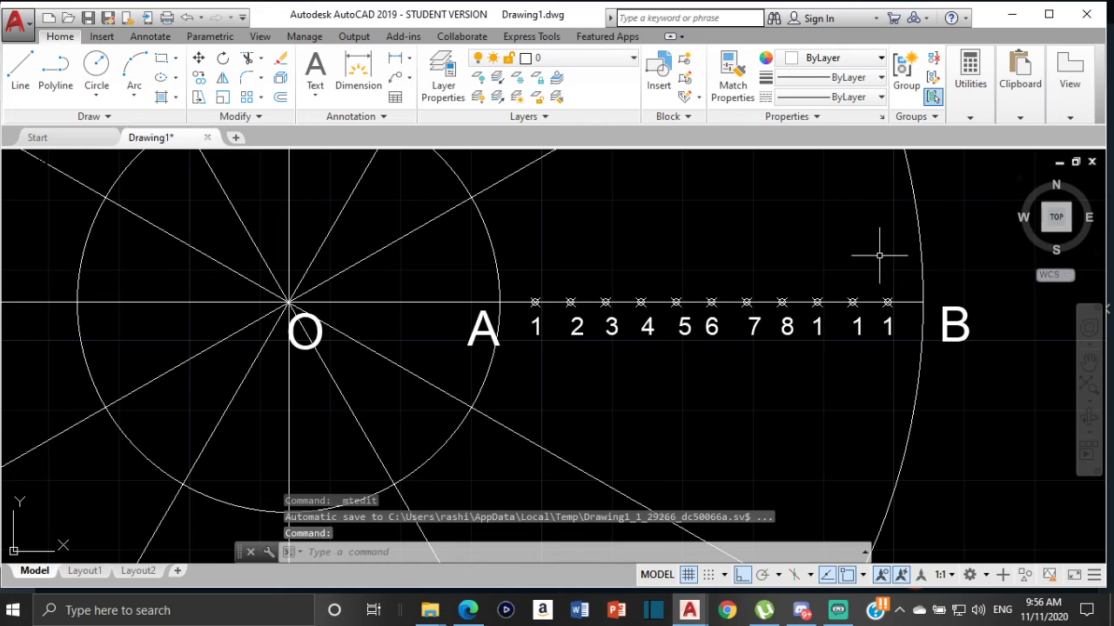
left_click(816, 326)
double_click(816, 324)
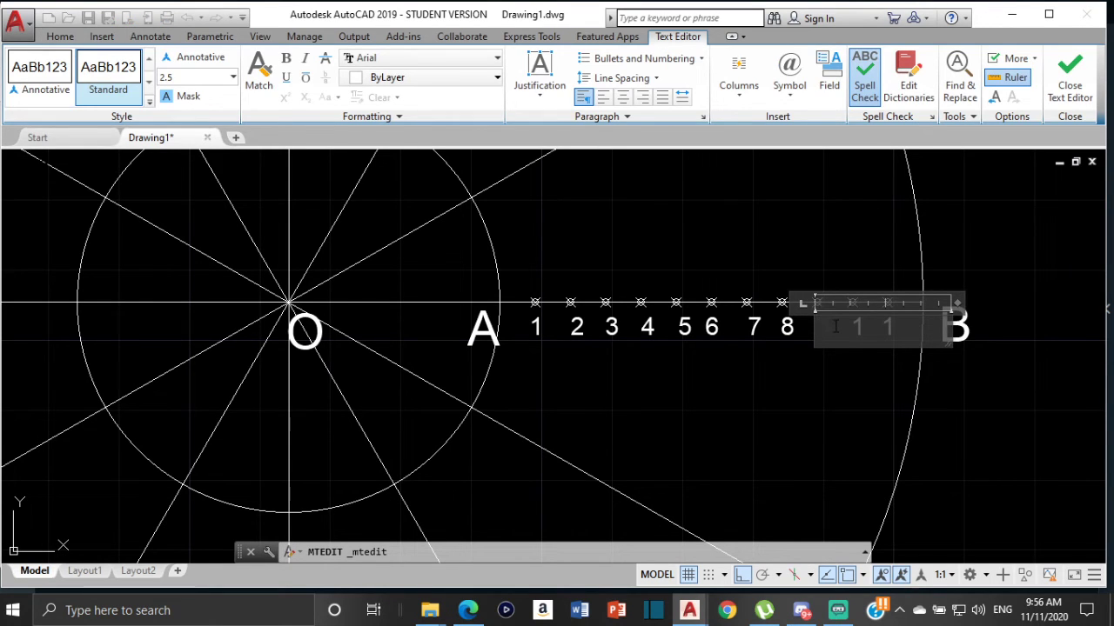
left_click(849, 416)
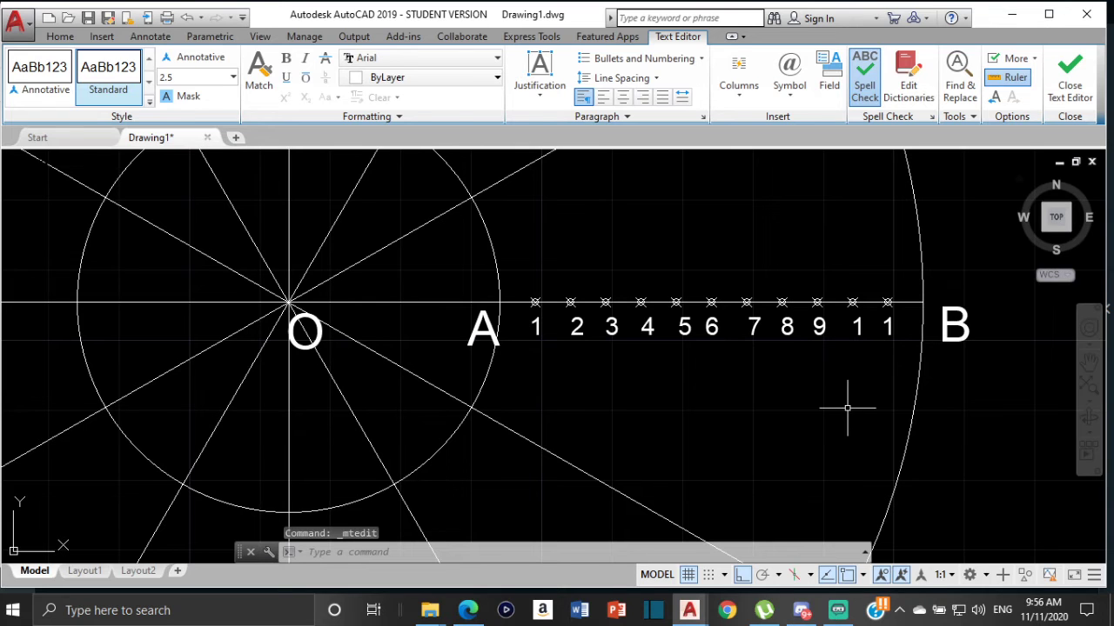
Change the label beneath the tenth division point of AB to 10
left_click(857, 329)
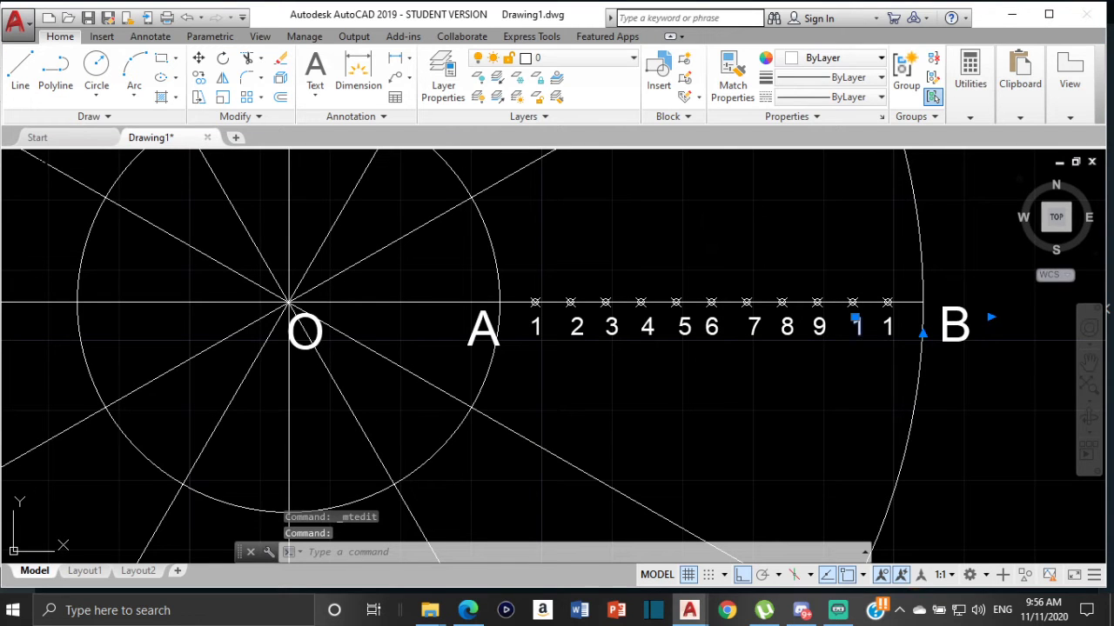
double_click(856, 326)
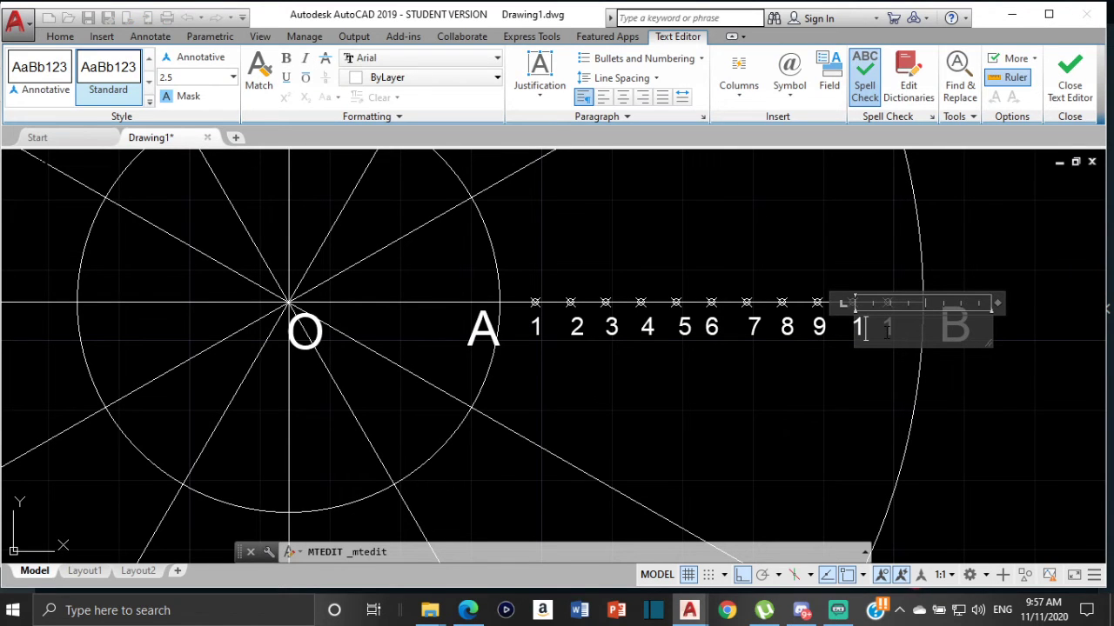
type("0")
left_click(801, 475)
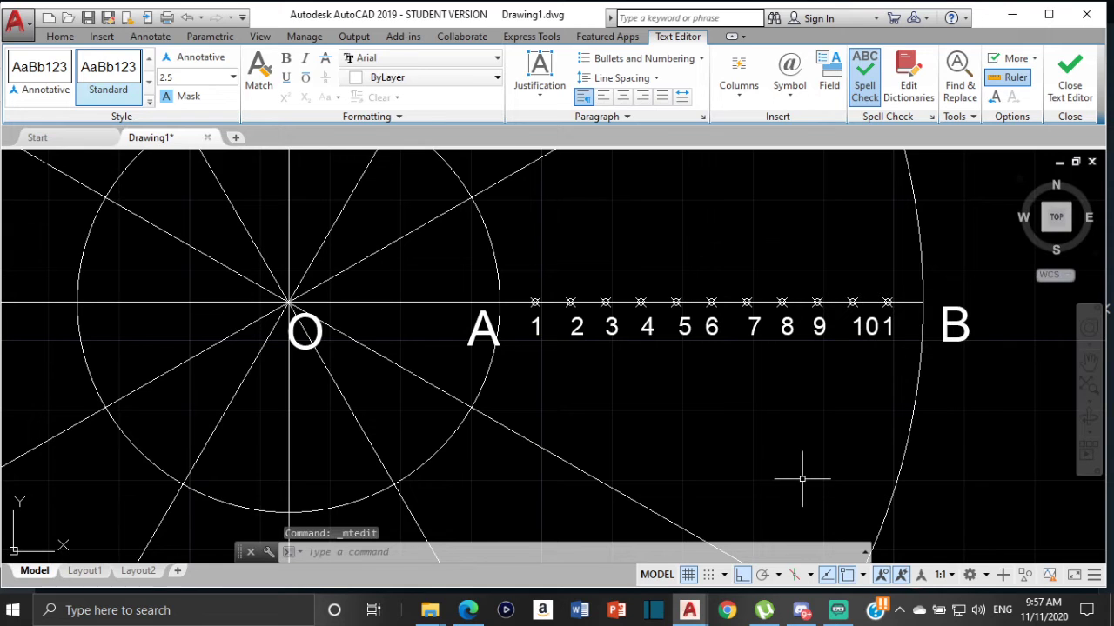
Turn Ortho off and try to move the last label "1" toward B, away from the label 10
left_click(888, 325)
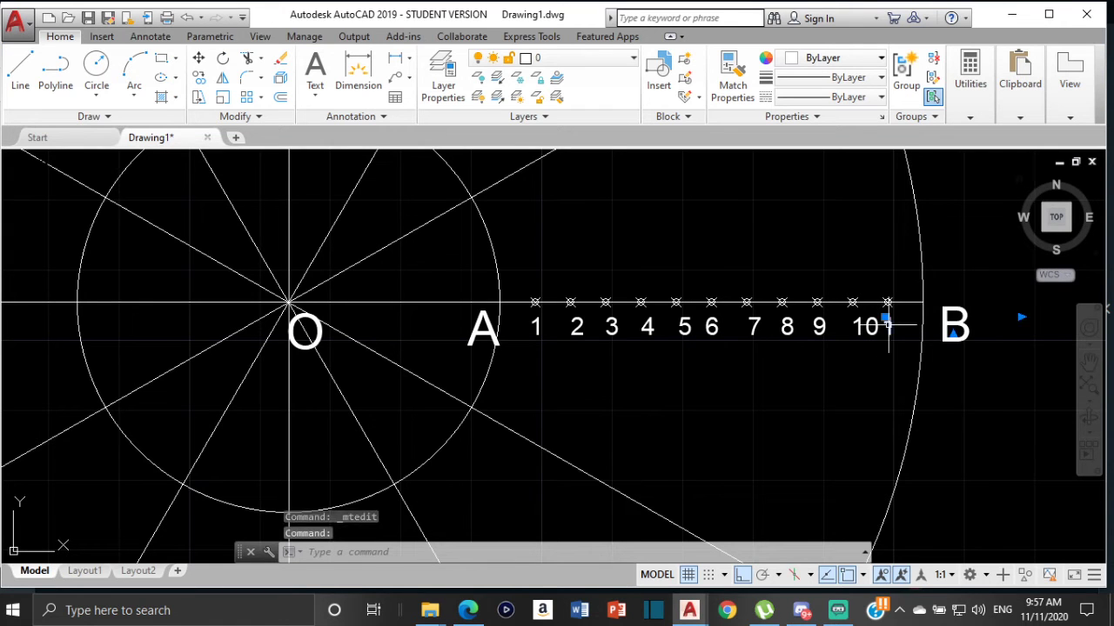
left_click(199, 58)
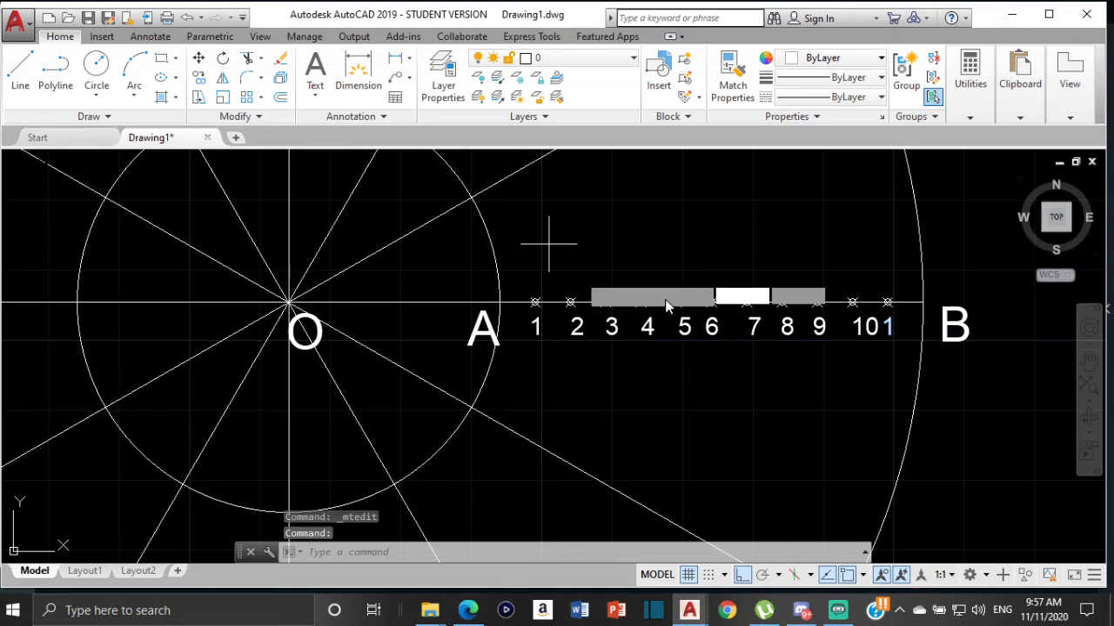
left_click(889, 324)
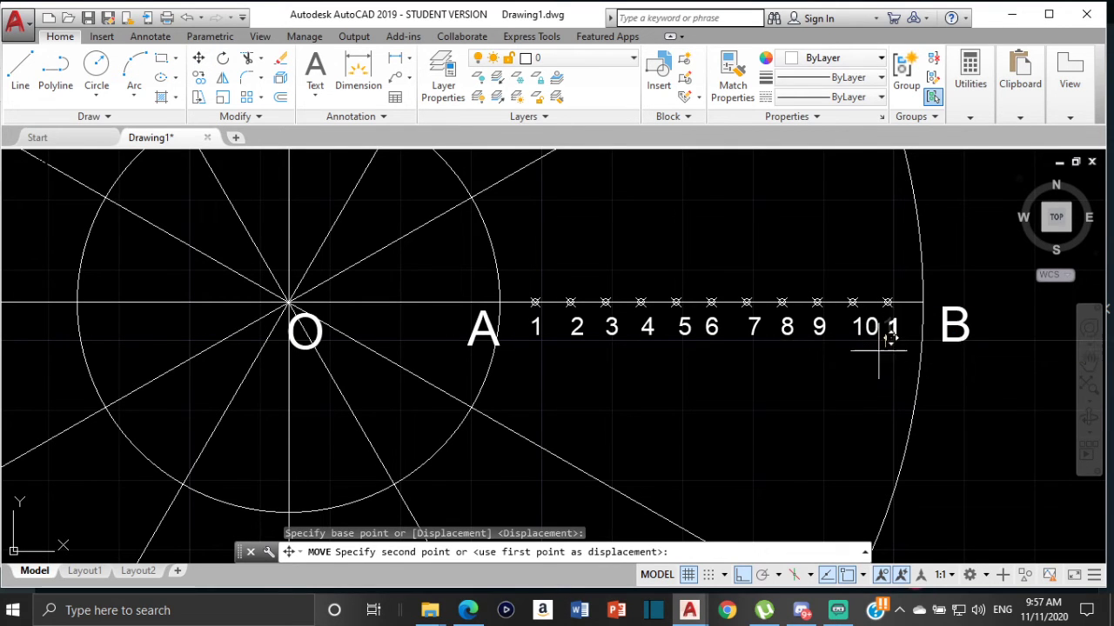
left_click(746, 576)
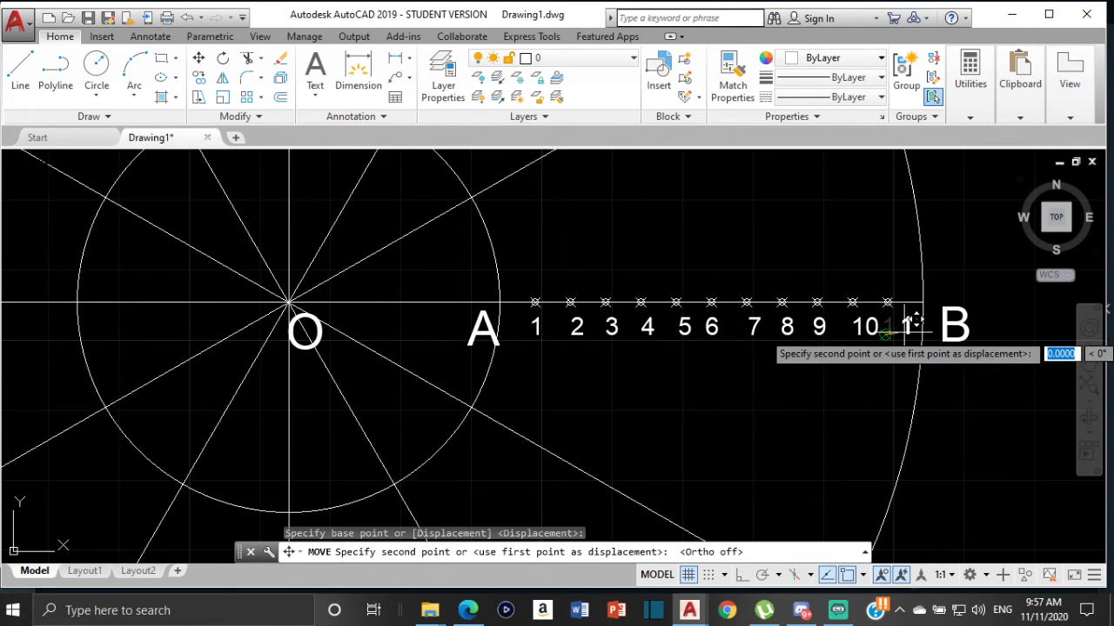
left_click(914, 330)
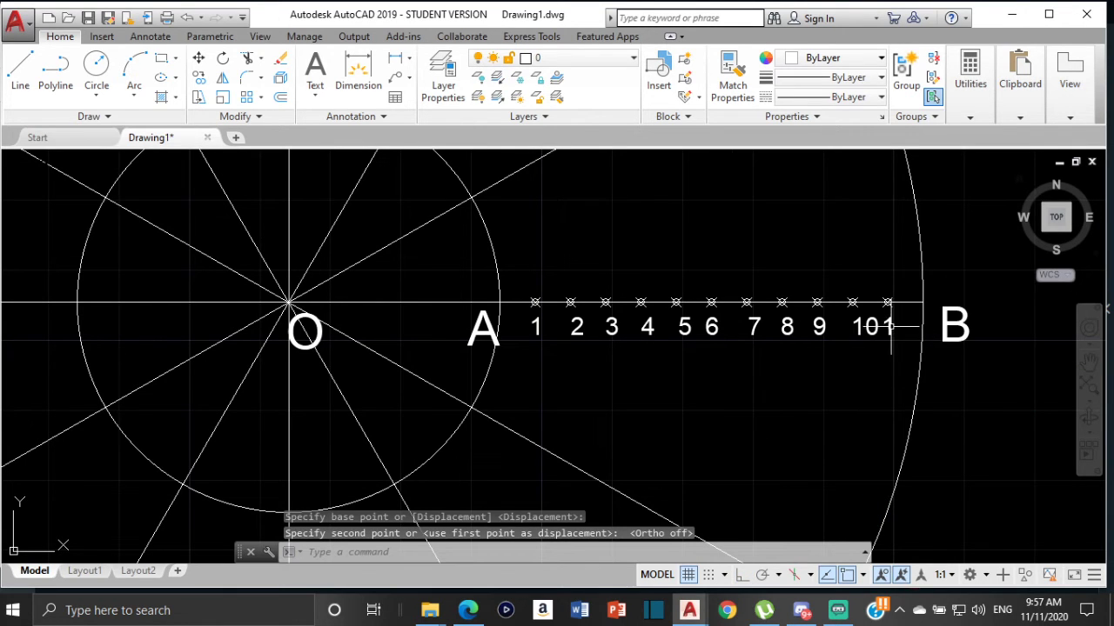
Turn object snap off and move the last label "1" a short distance toward B, clear of the label 10
left_click(891, 328)
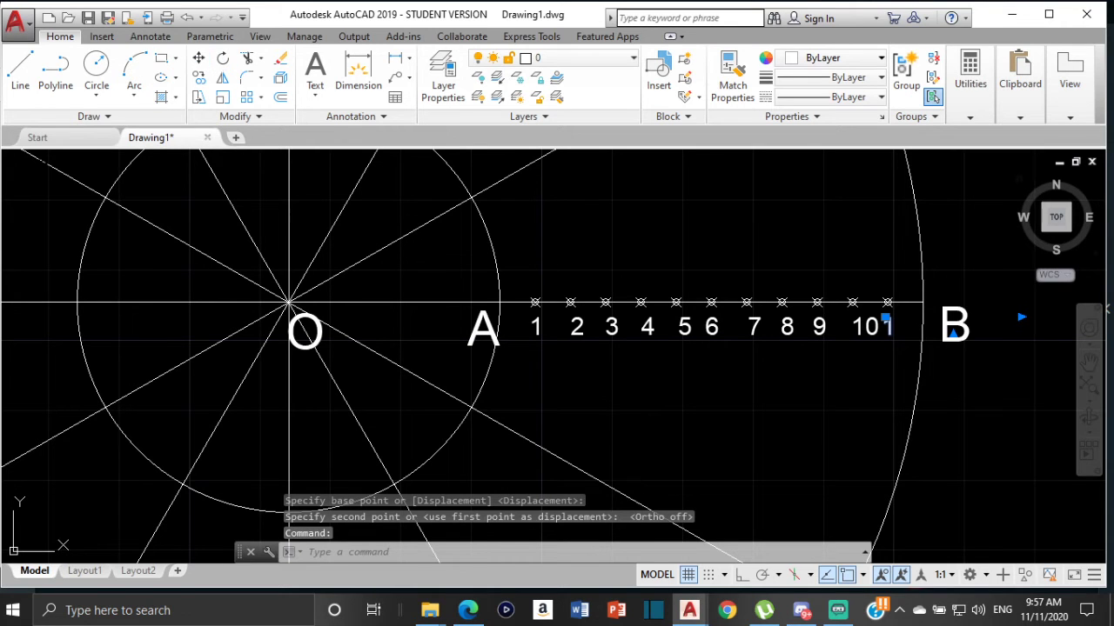
key("Return")
left_click(848, 576)
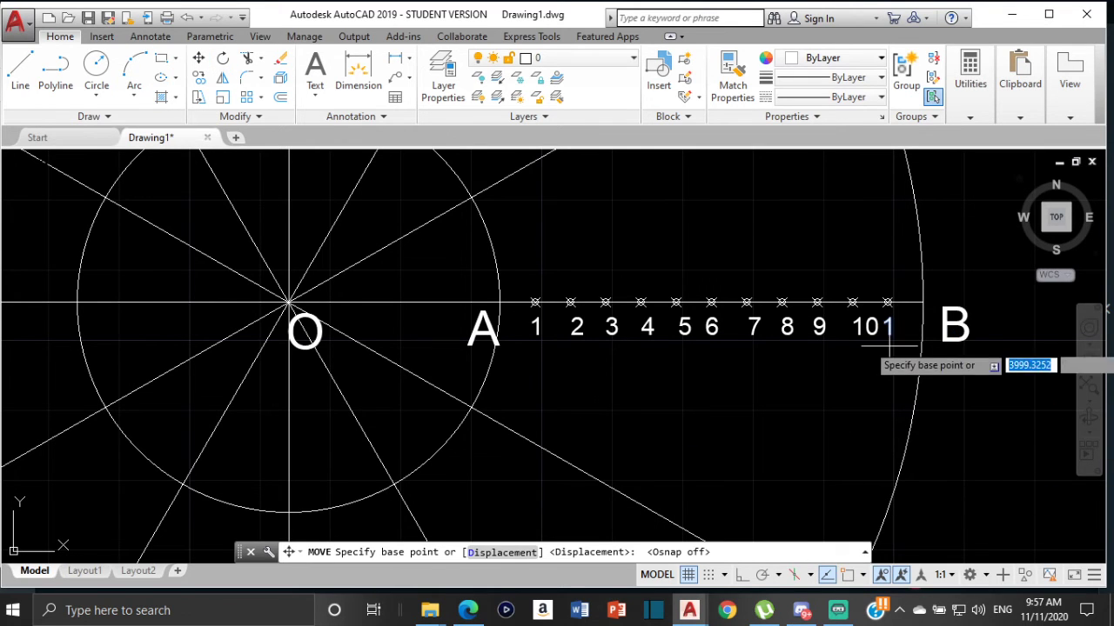
left_click(902, 315)
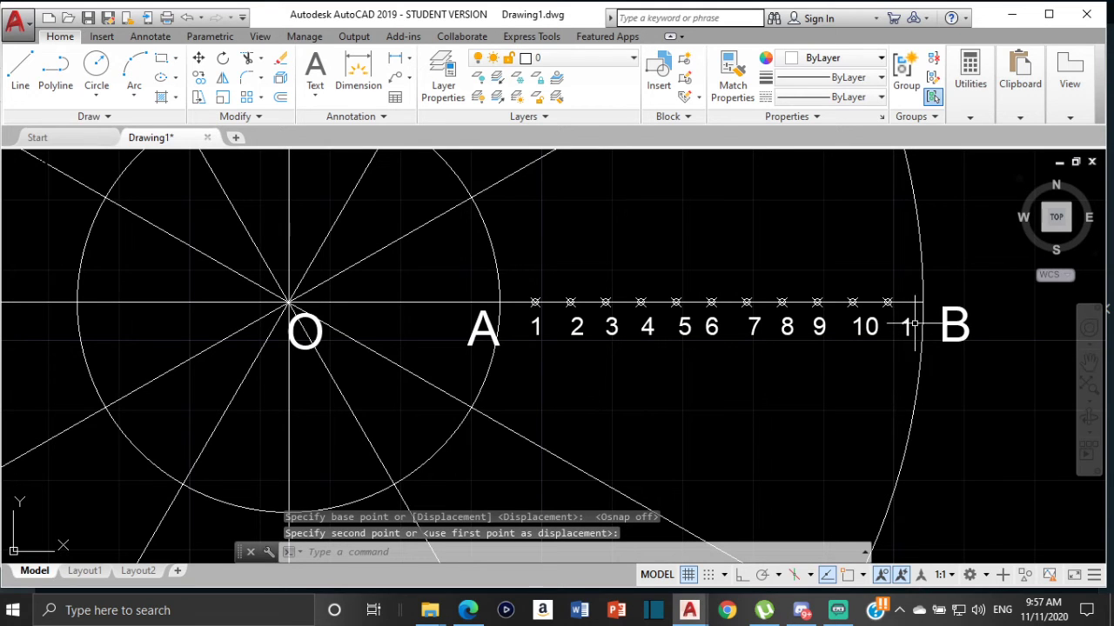
Change the last label next to B to 11
left_click(907, 327)
double_click(903, 330)
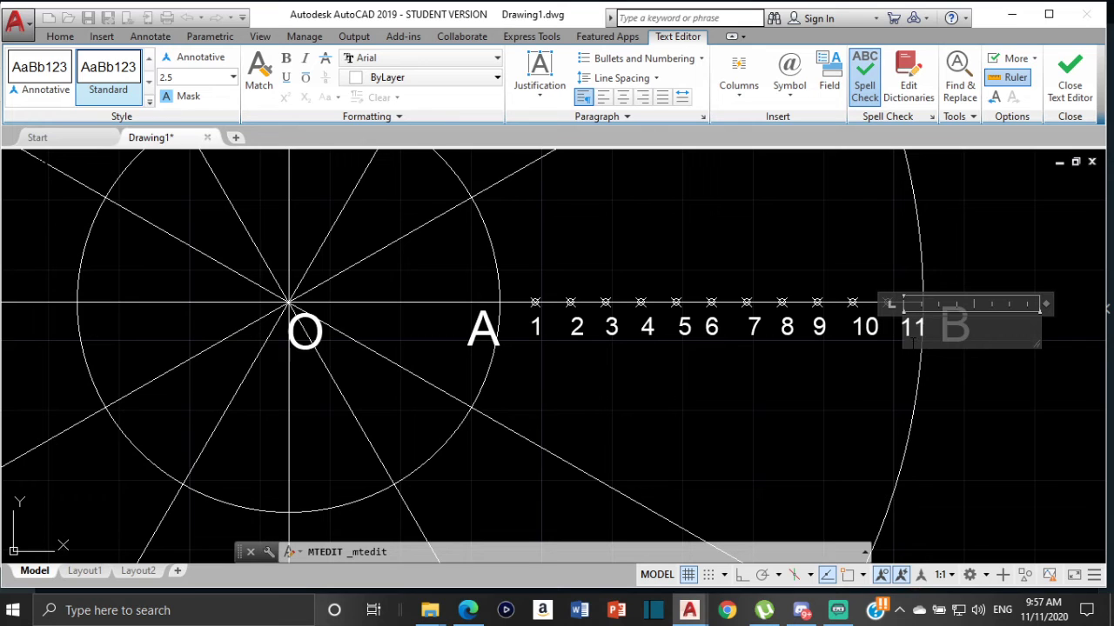
type("1")
left_click(856, 386)
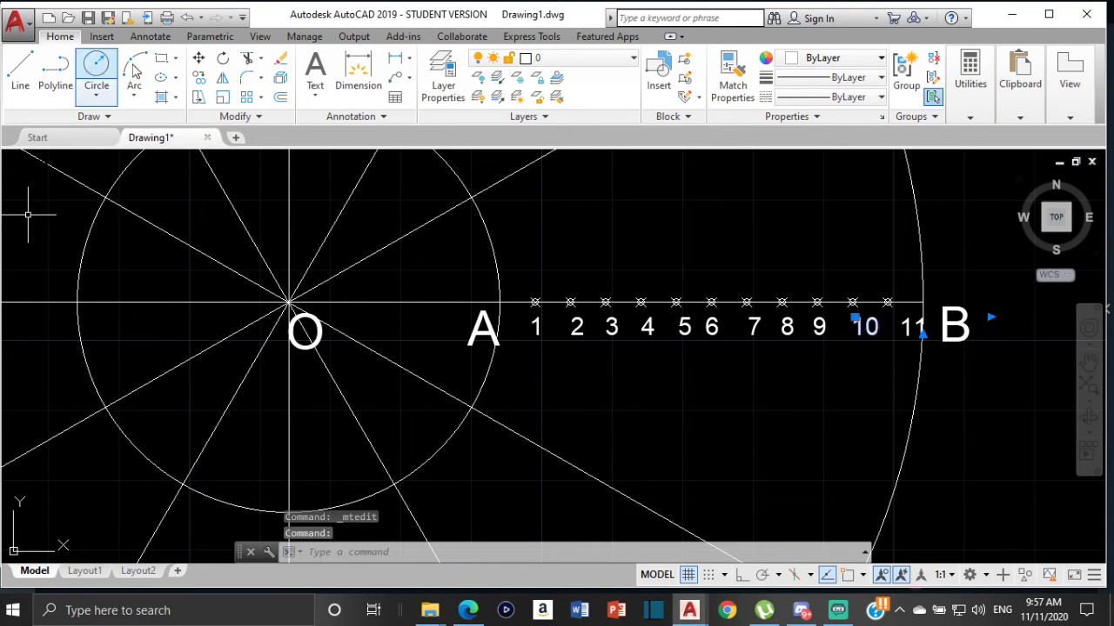
Move the label 10 slightly toward A so it sits directly beneath the tenth division point
type("m")
key("Return")
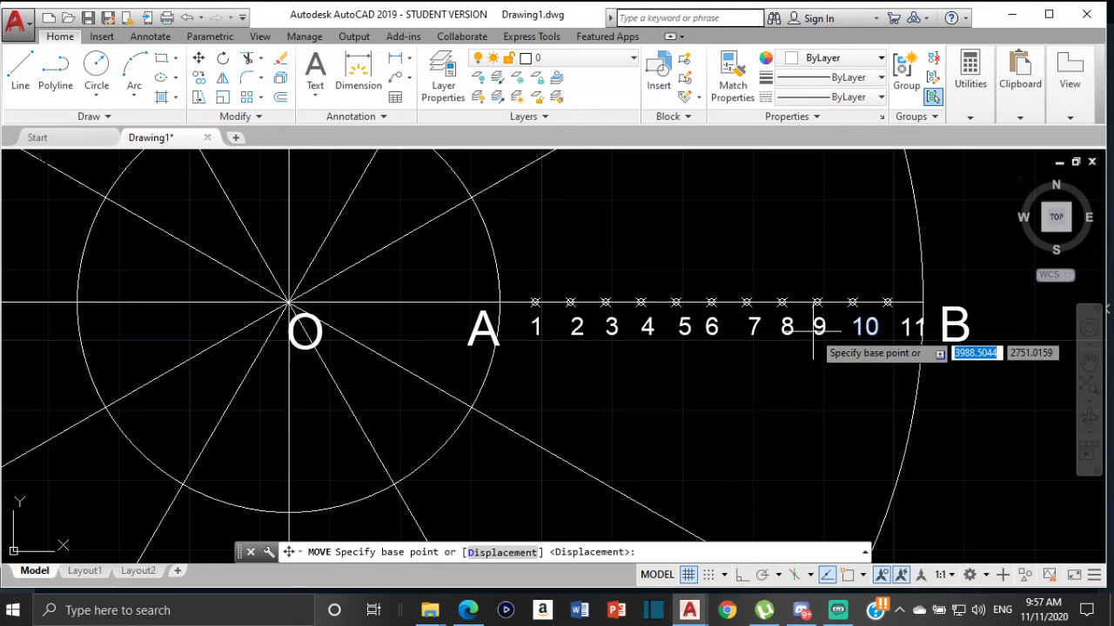
left_click(870, 318)
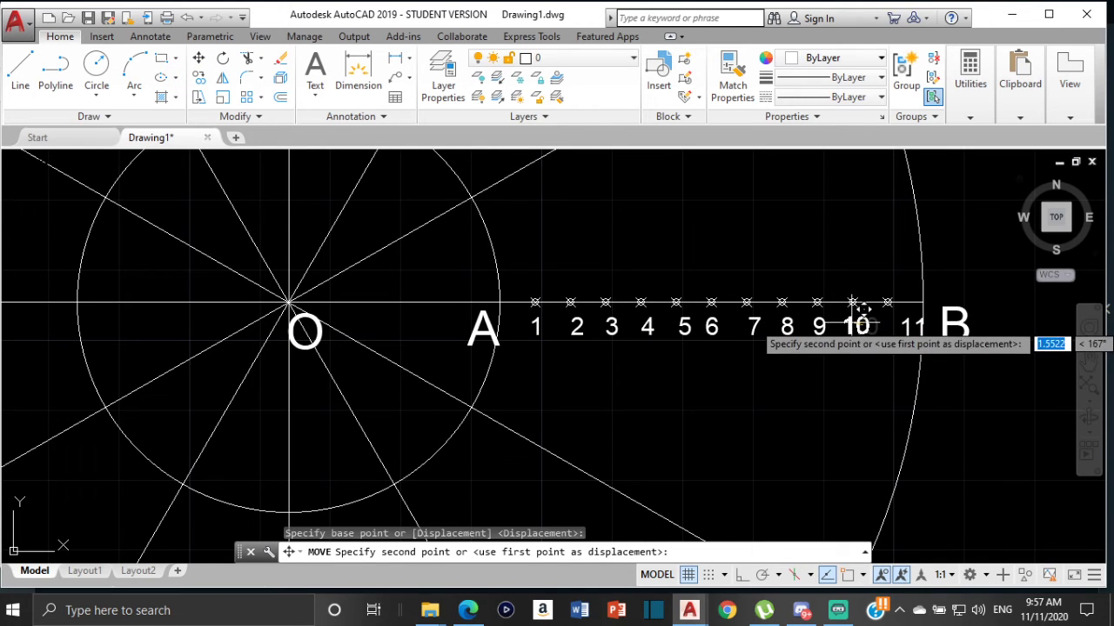
left_click(859, 313)
Move the label 11 back toward A so it sits directly beneath the eleventh division point
left_click(908, 327)
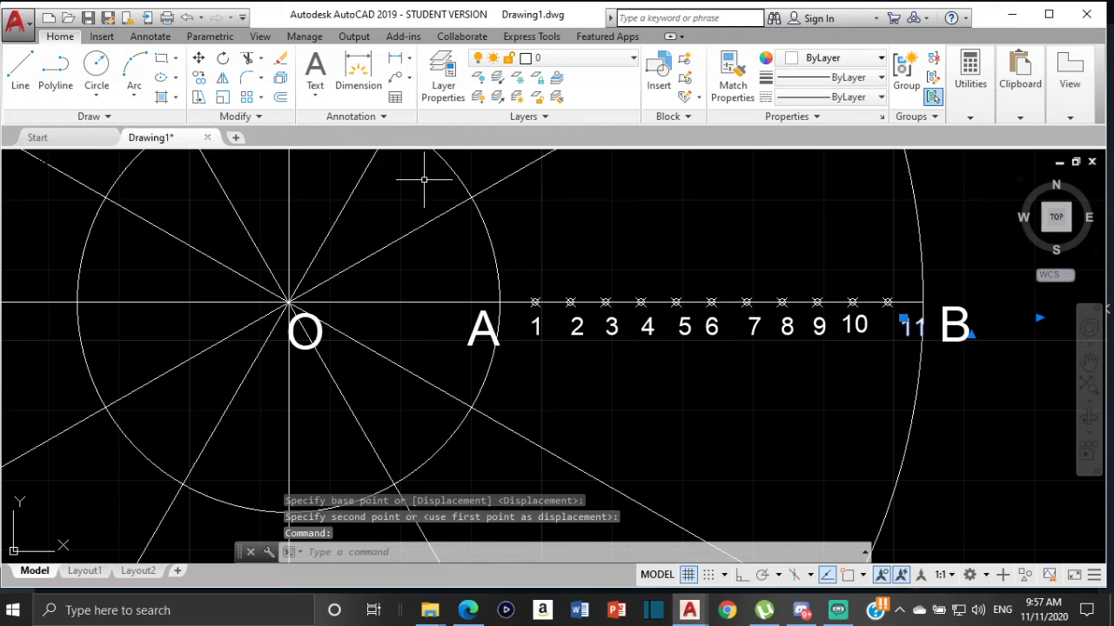
left_click(199, 60)
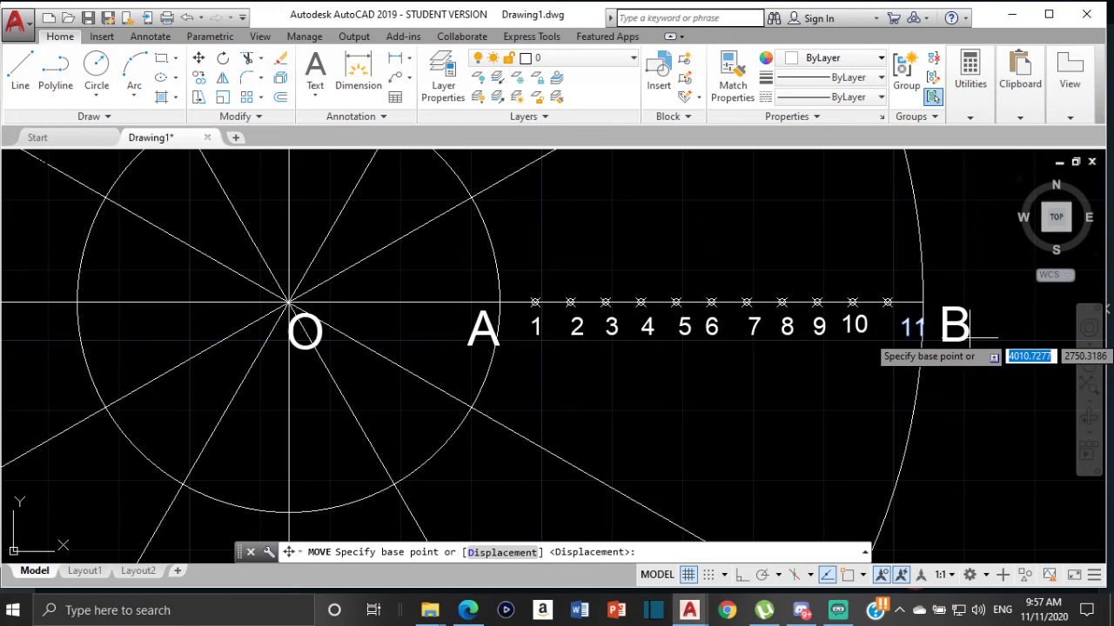
left_click(928, 313)
left_click(891, 320)
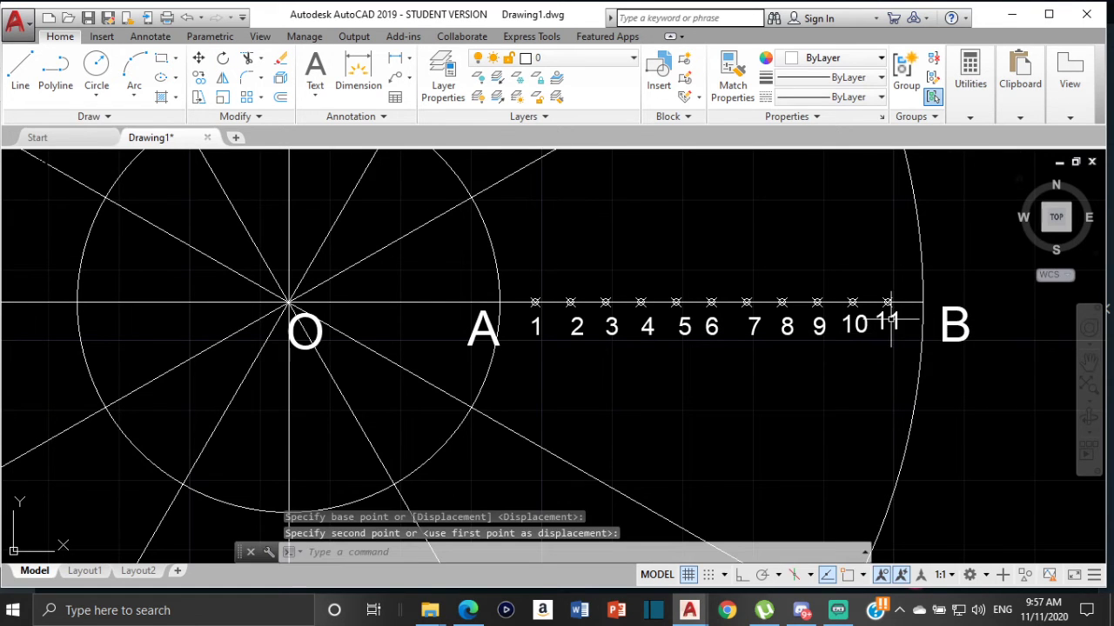
left_click(700, 440)
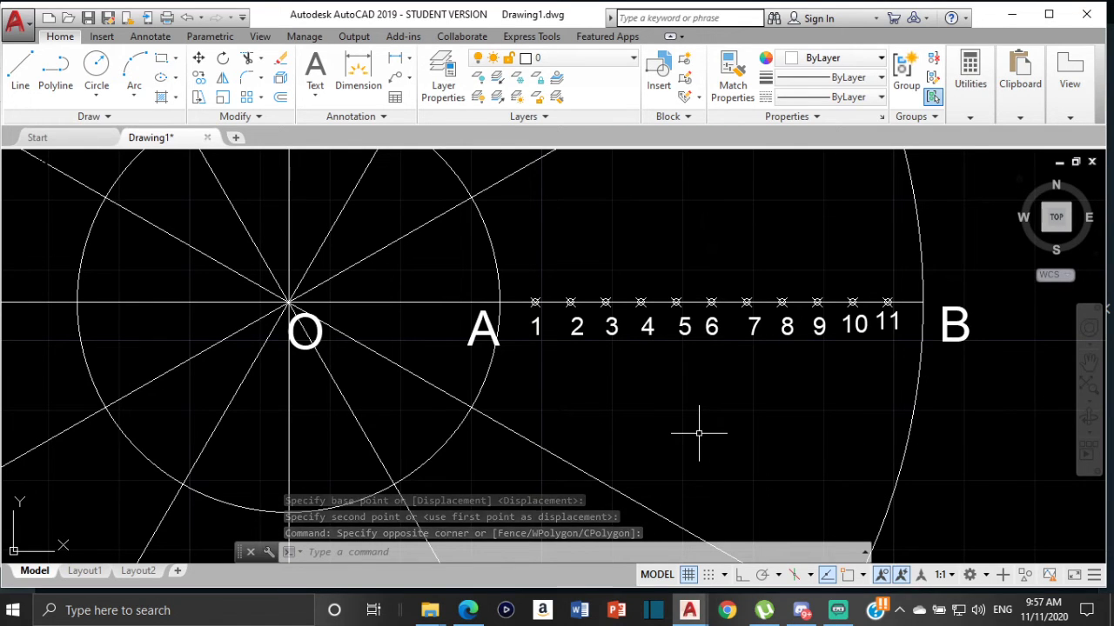
Set the current object colour to the dark grey 99,100,102 for the construction circles
left_click(98, 69)
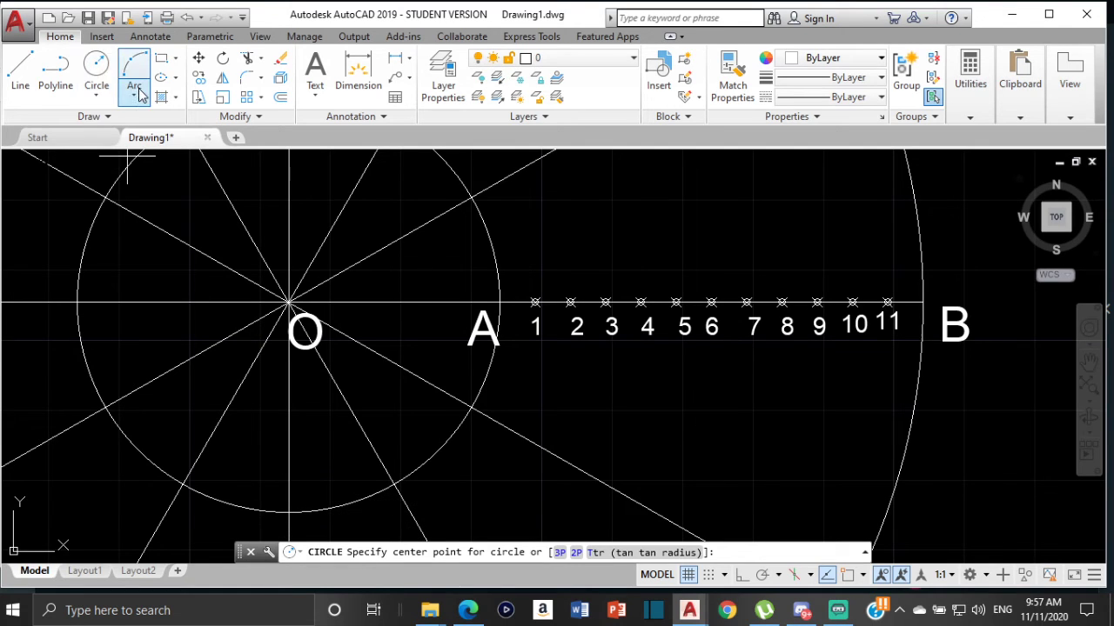
left_click(858, 59)
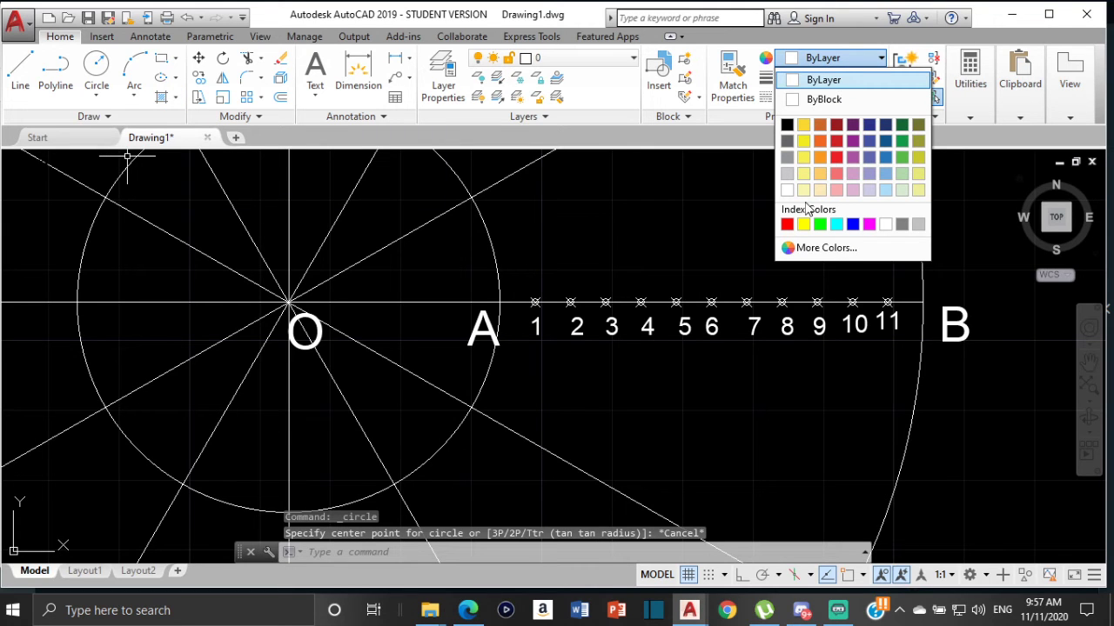
left_click(790, 142)
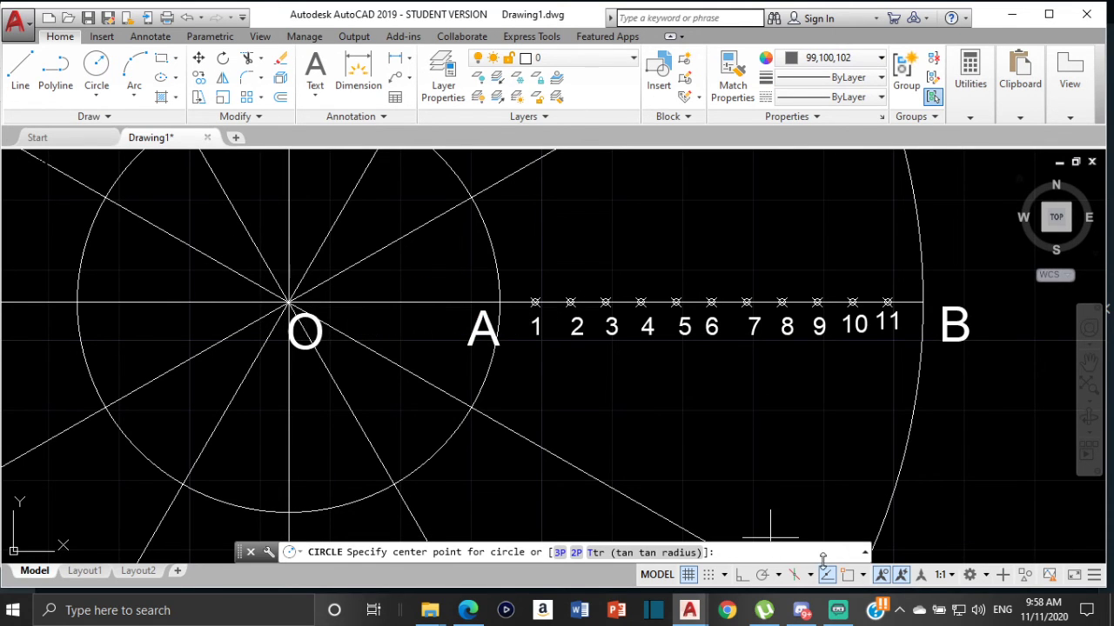
Turn object snap on and draw a circle centred at O passing through division point 1
left_click(845, 576)
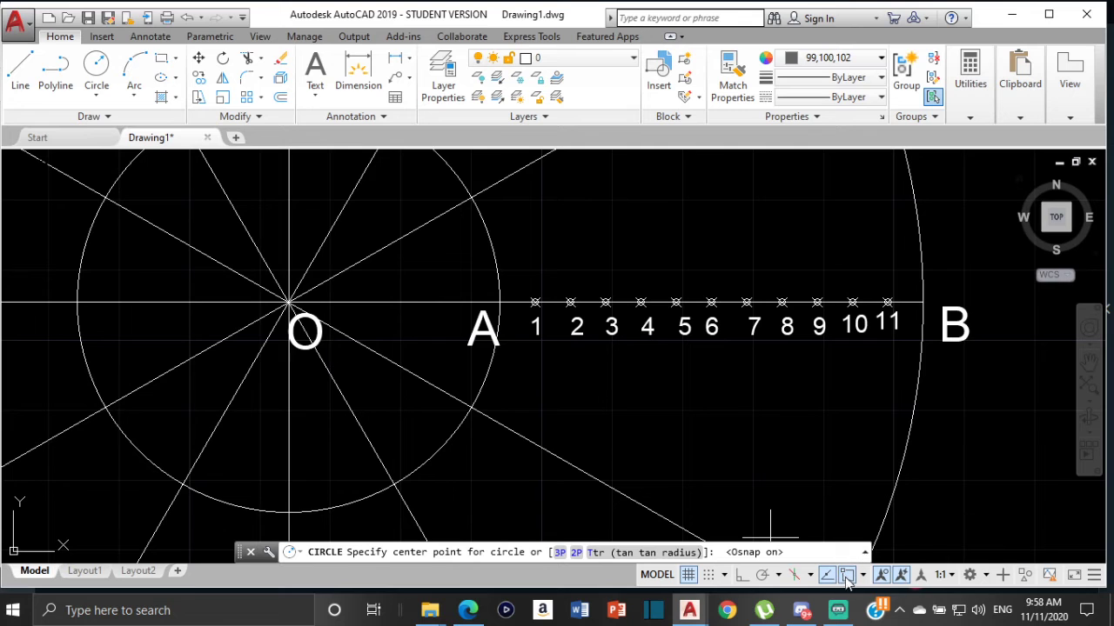
left_click(290, 303)
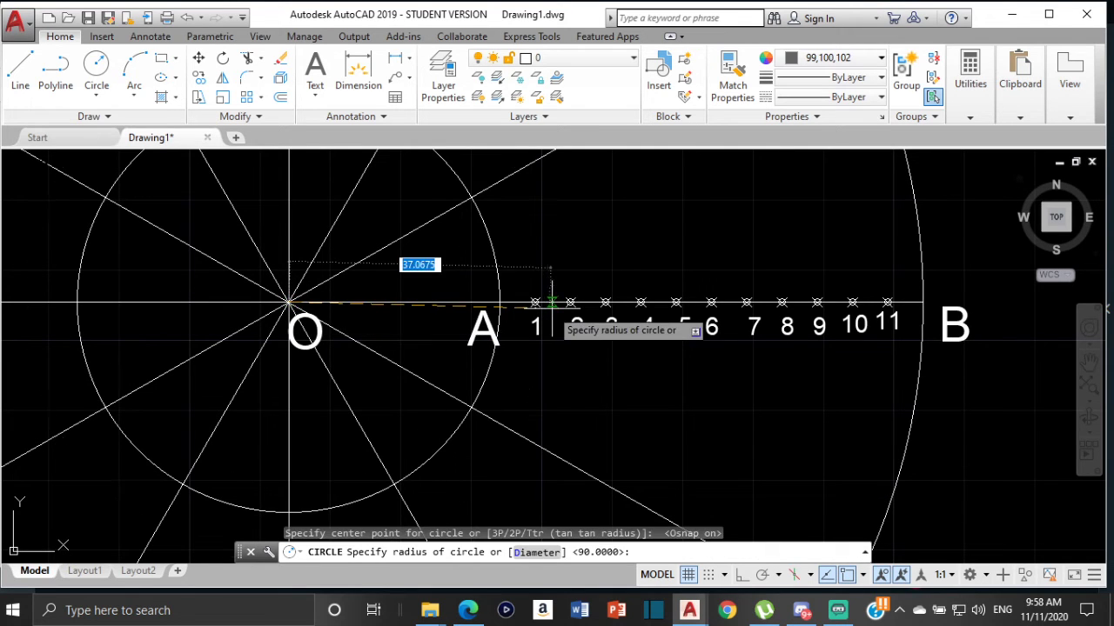
left_click(535, 302)
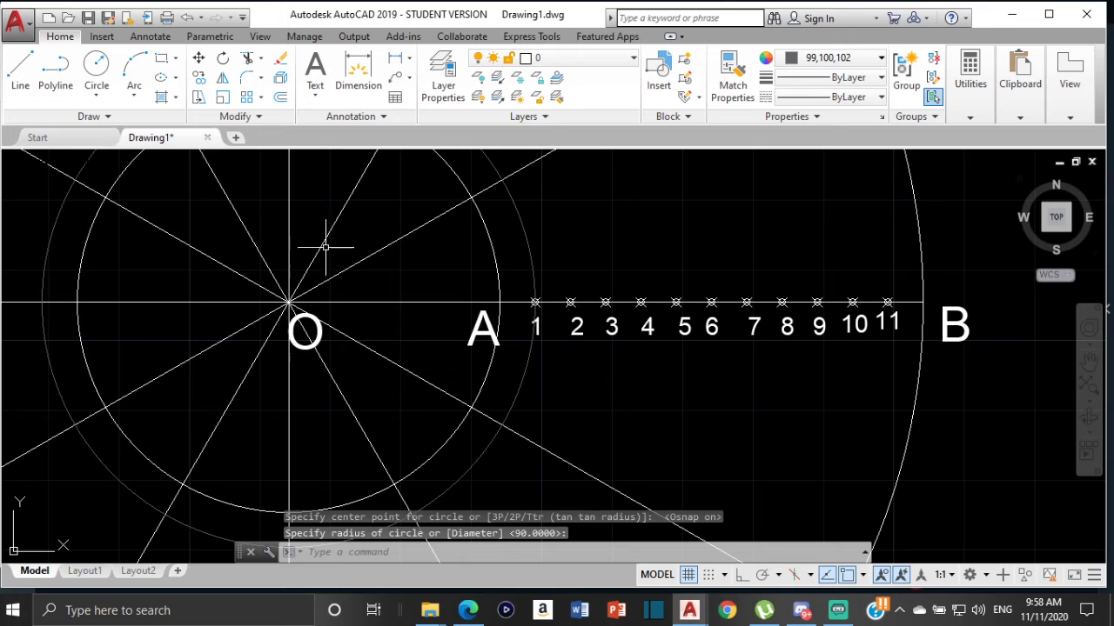
Draw two more circles centred at O, one through division point 2 and one through point 3
key("space")
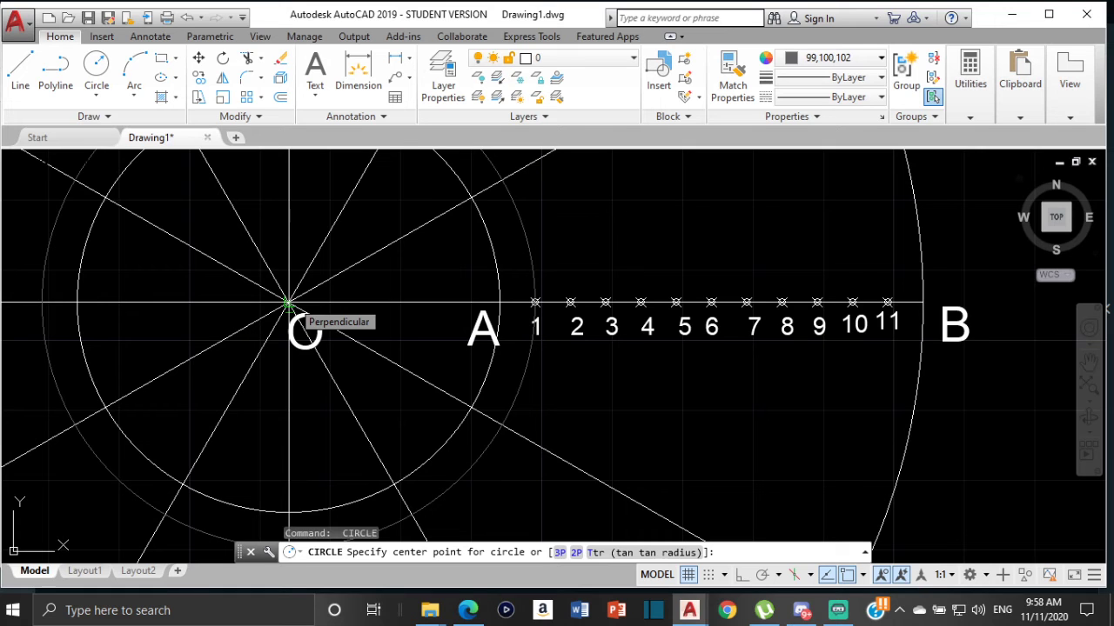
left_click(288, 303)
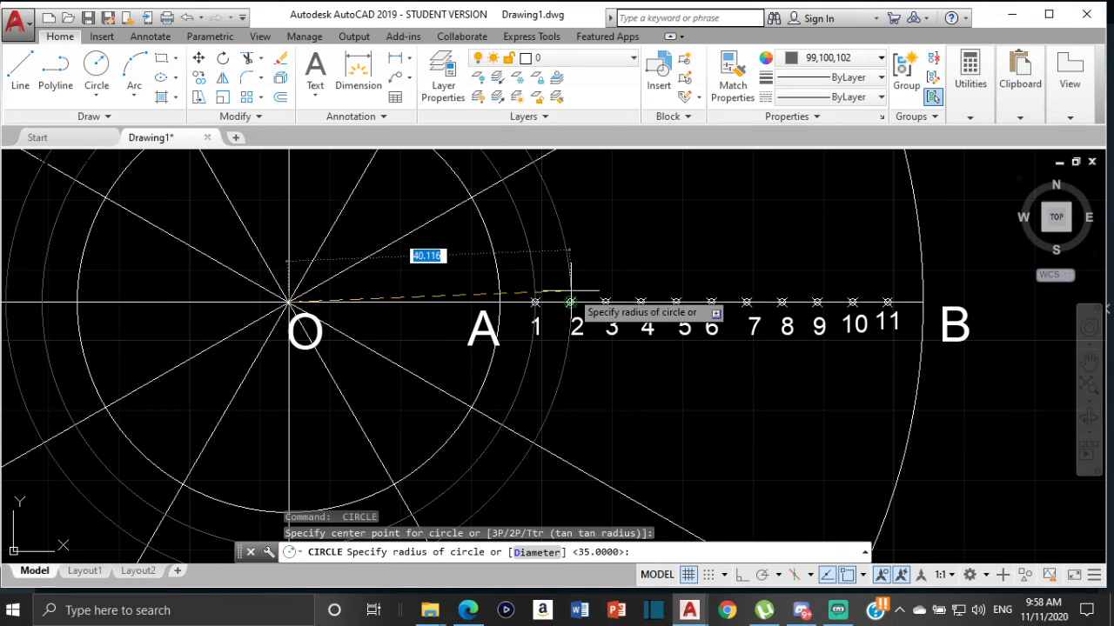
left_click(570, 303)
key("Return")
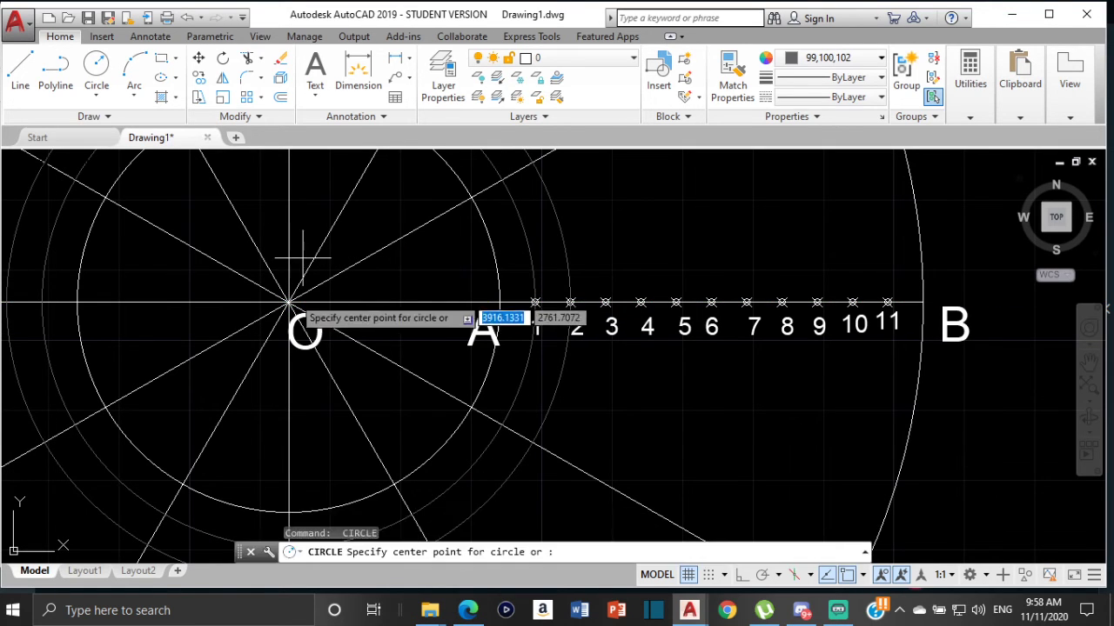
left_click(288, 303)
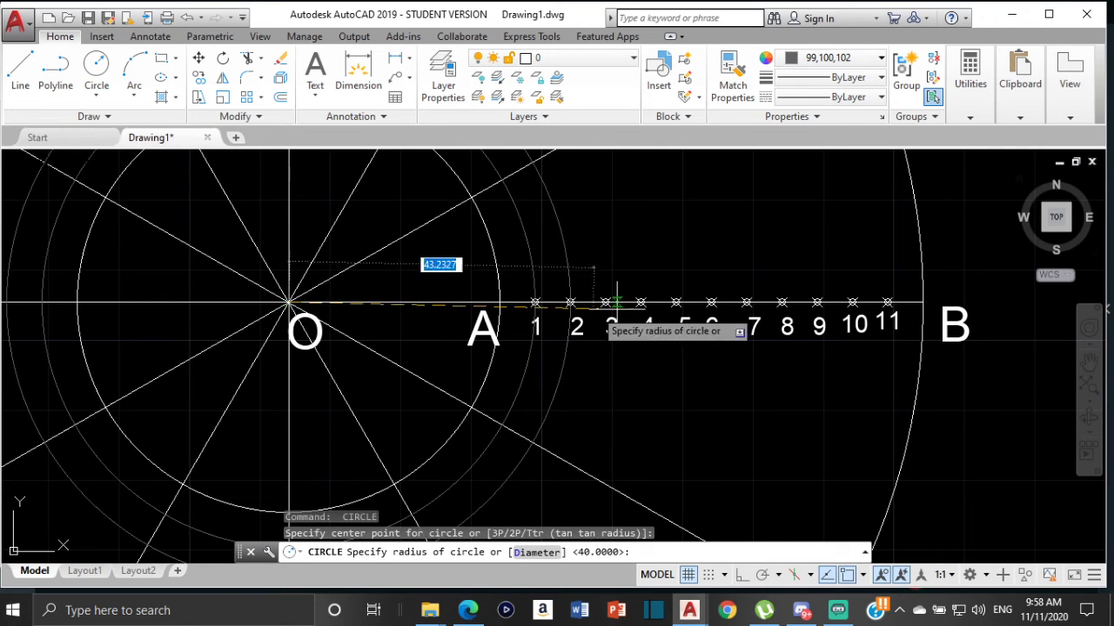
left_click(604, 303)
Draw concentric circles from centre O through division points 4 and 5
key("Return")
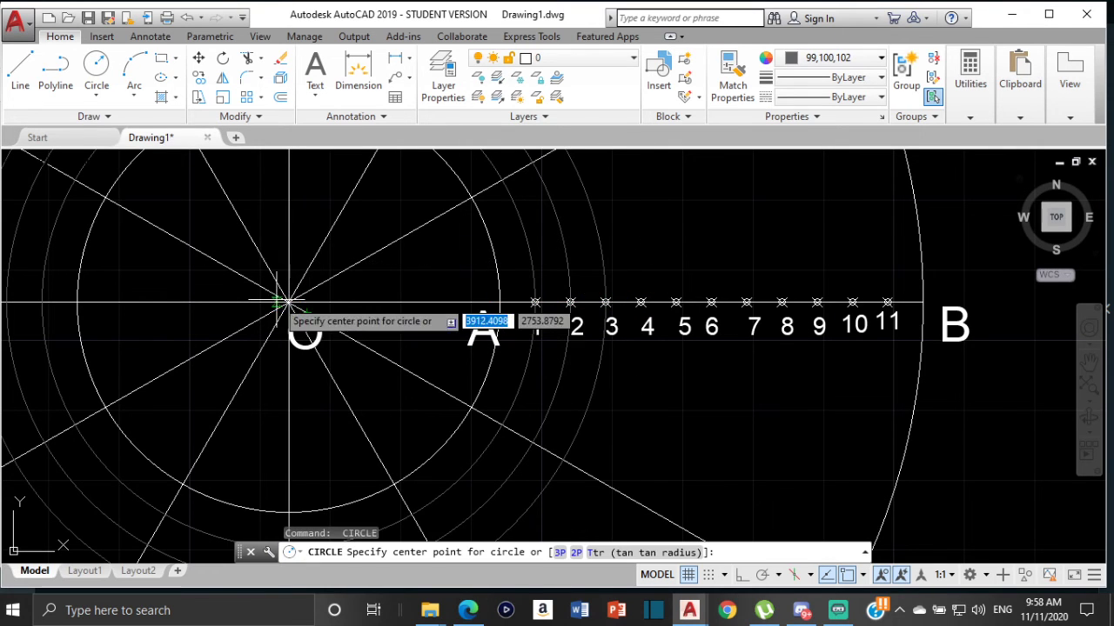
left_click(288, 302)
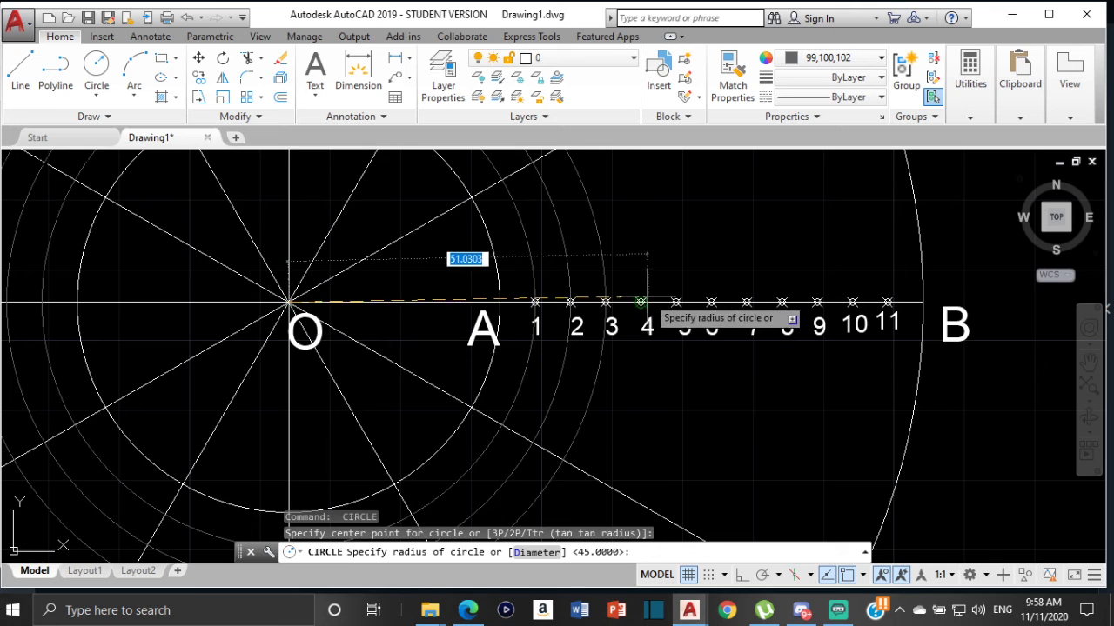
left_click(640, 303)
key("Return")
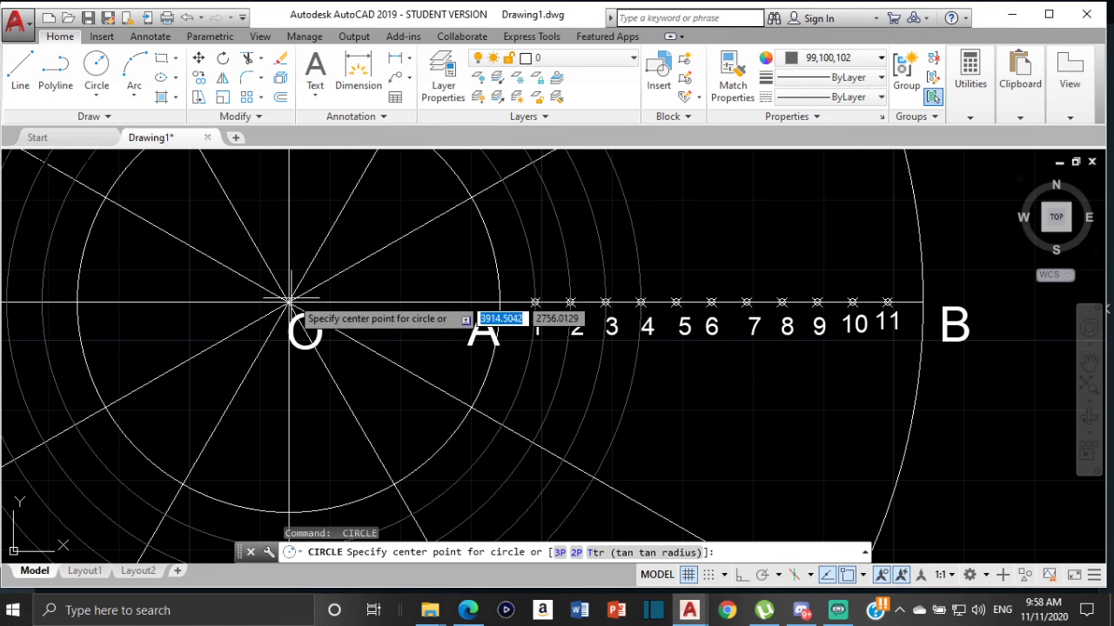
left_click(288, 302)
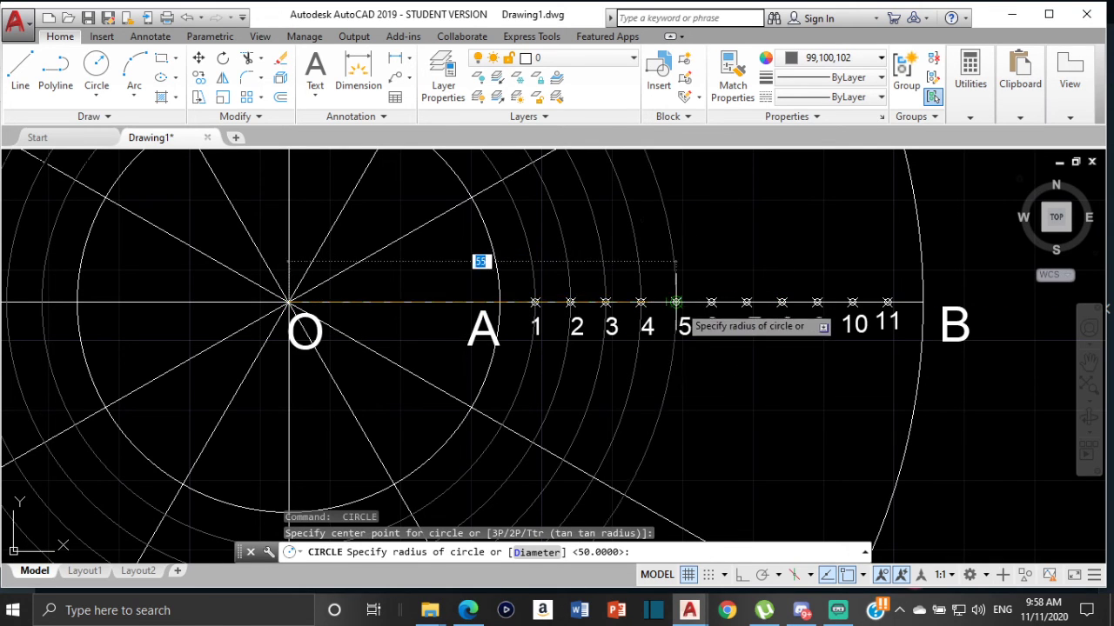
left_click(676, 303)
Draw concentric circles from centre O through division points 6 and 7
key("Return")
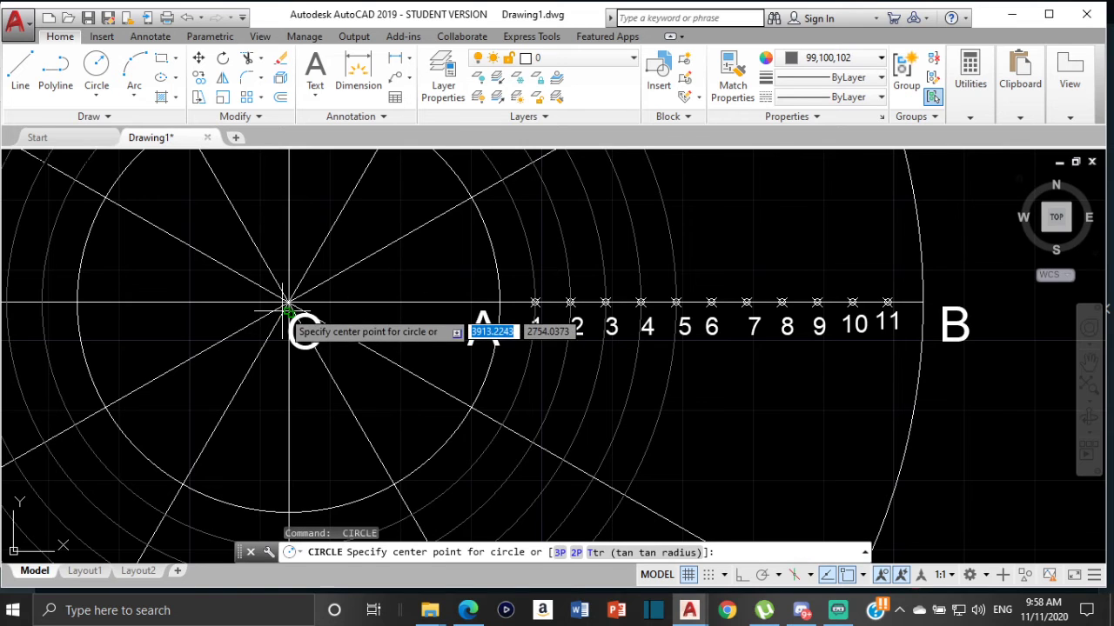
left_click(288, 303)
left_click(711, 302)
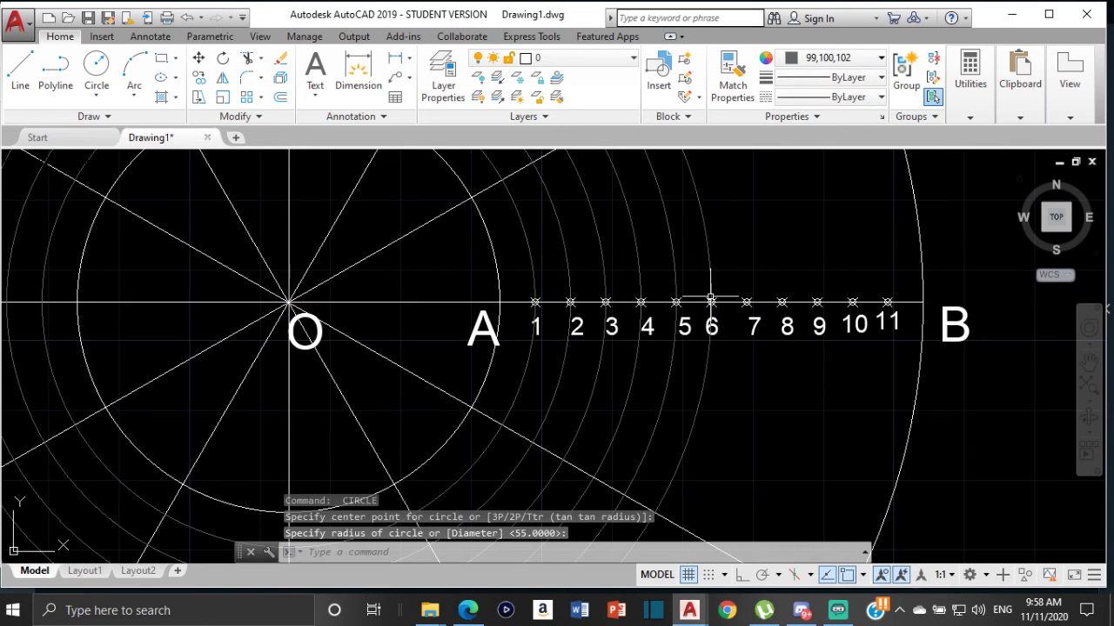
key("Return")
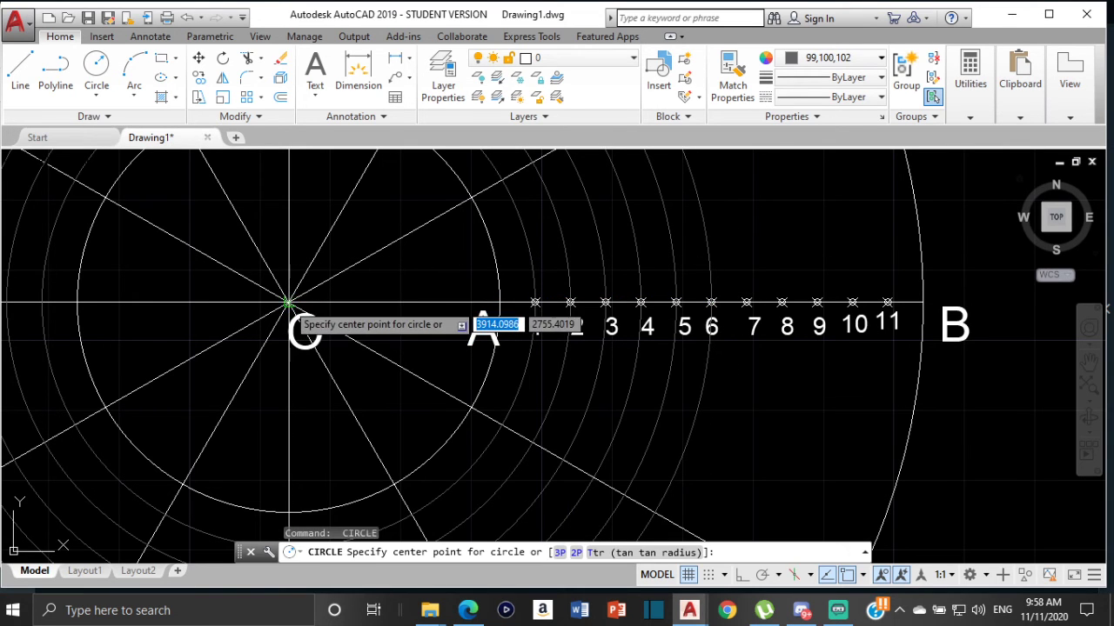
left_click(288, 303)
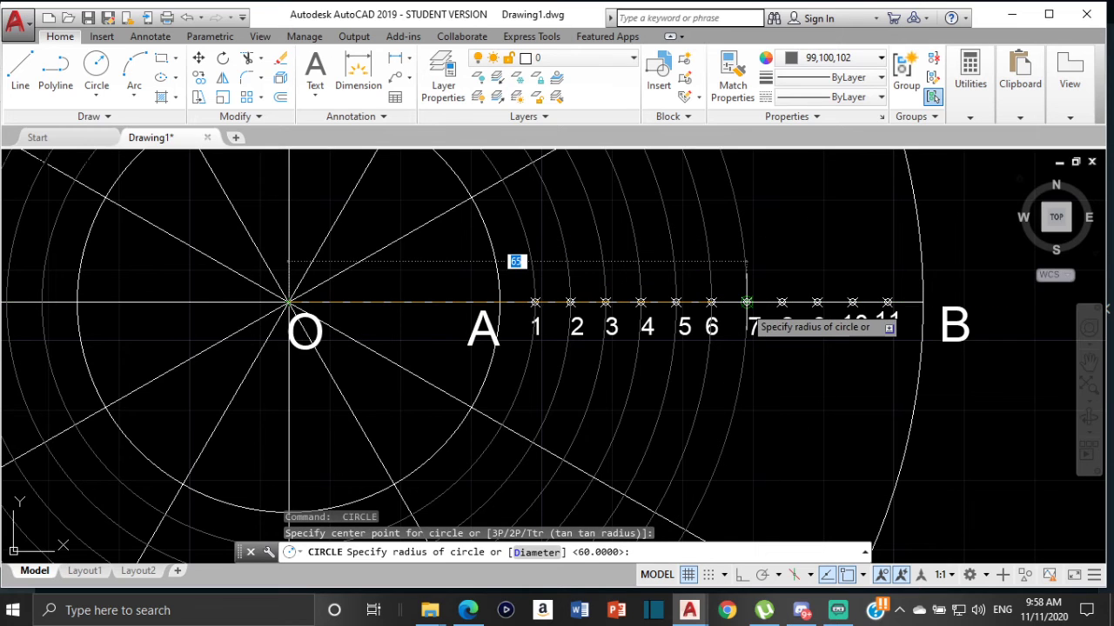
left_click(746, 301)
Draw a circle centred at O through division point 8 and check which object snap modes are enabled
key("Return")
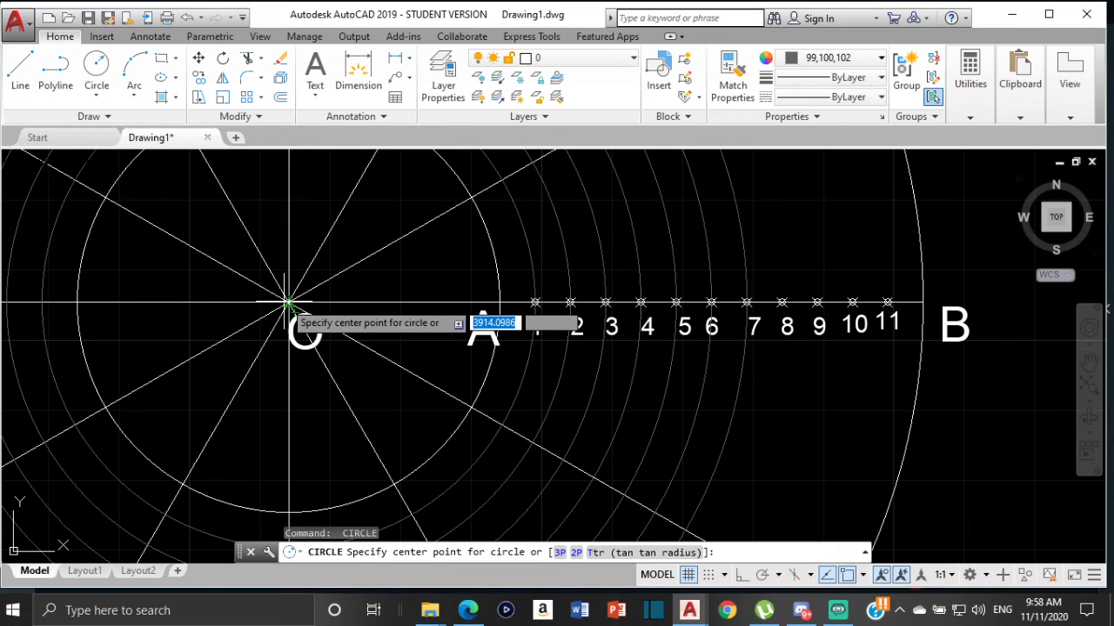
left_click(288, 303)
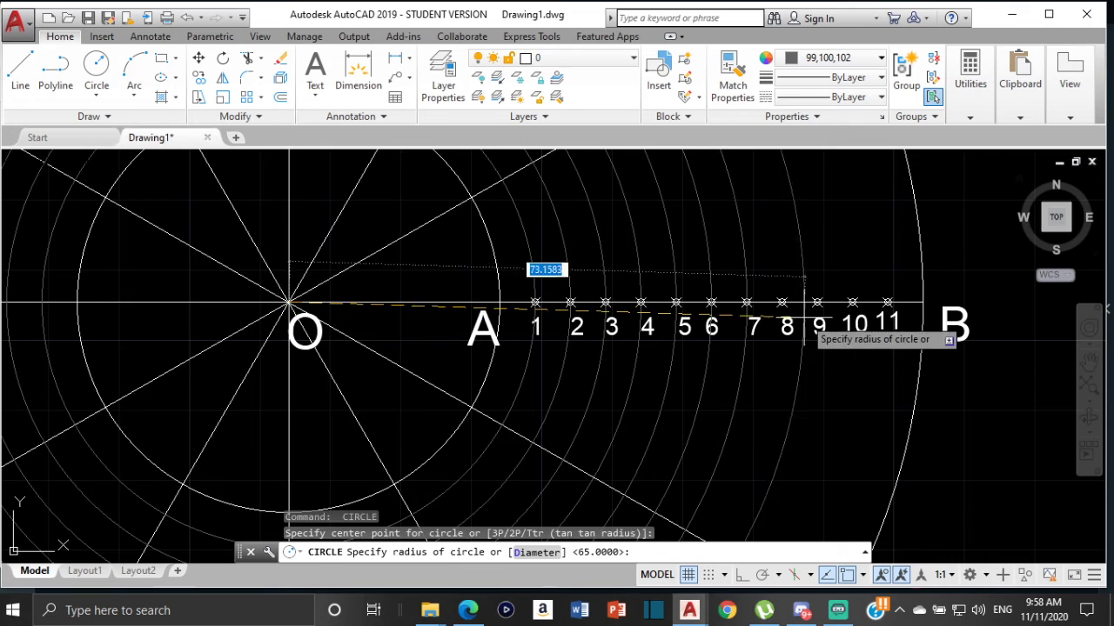
left_click(782, 302)
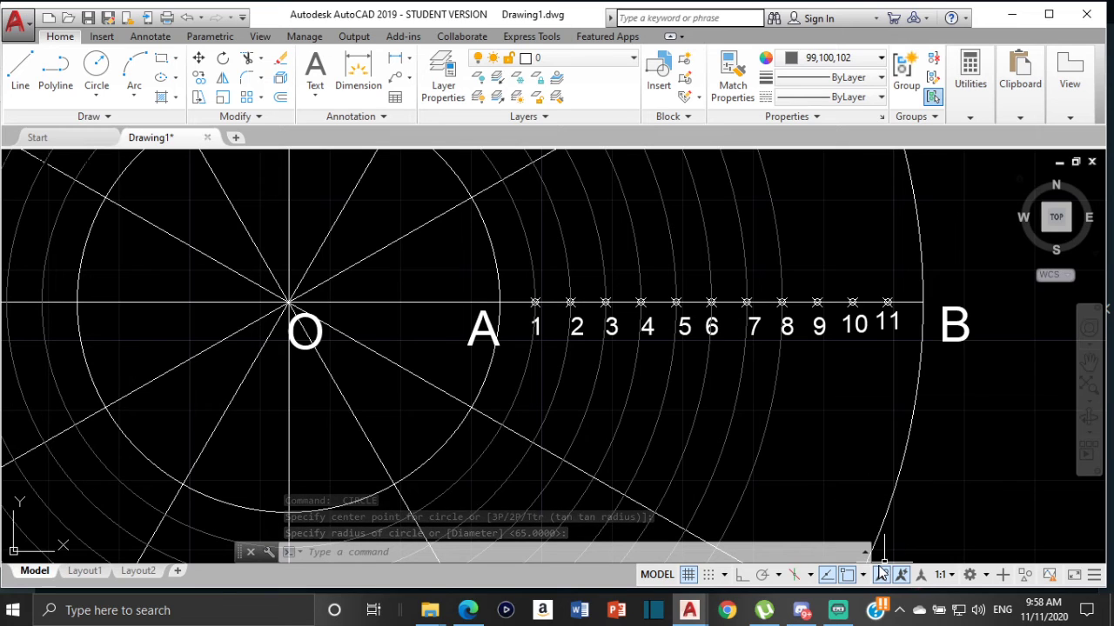
left_click(863, 576)
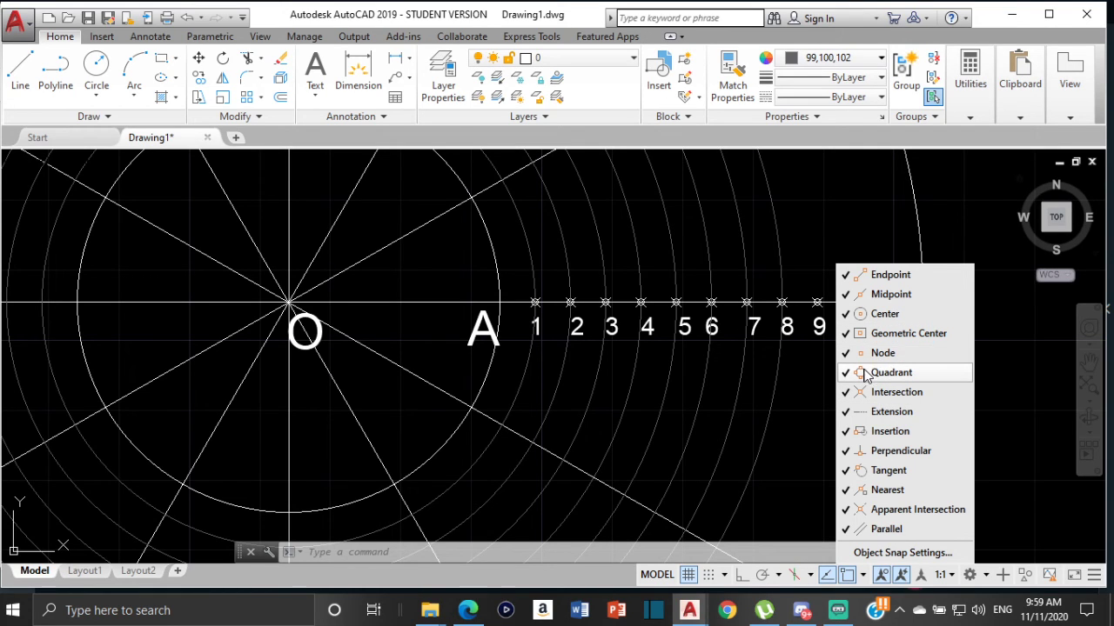
left_click(470, 254)
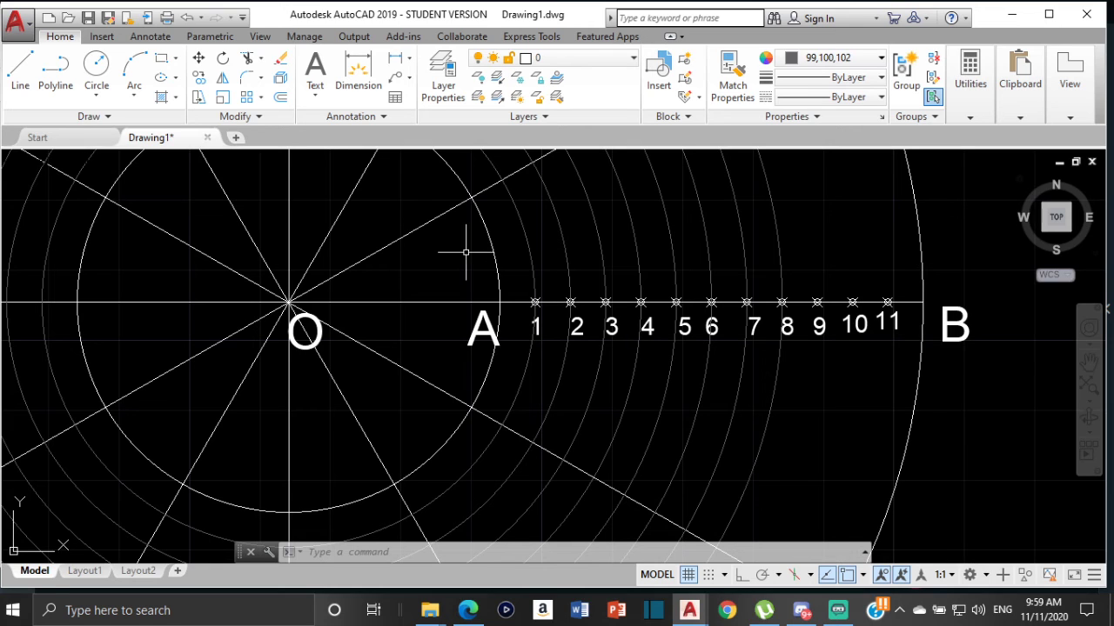
Draw the last three concentric circles from centre O through division points 9, 10 and 11
left_click(99, 76)
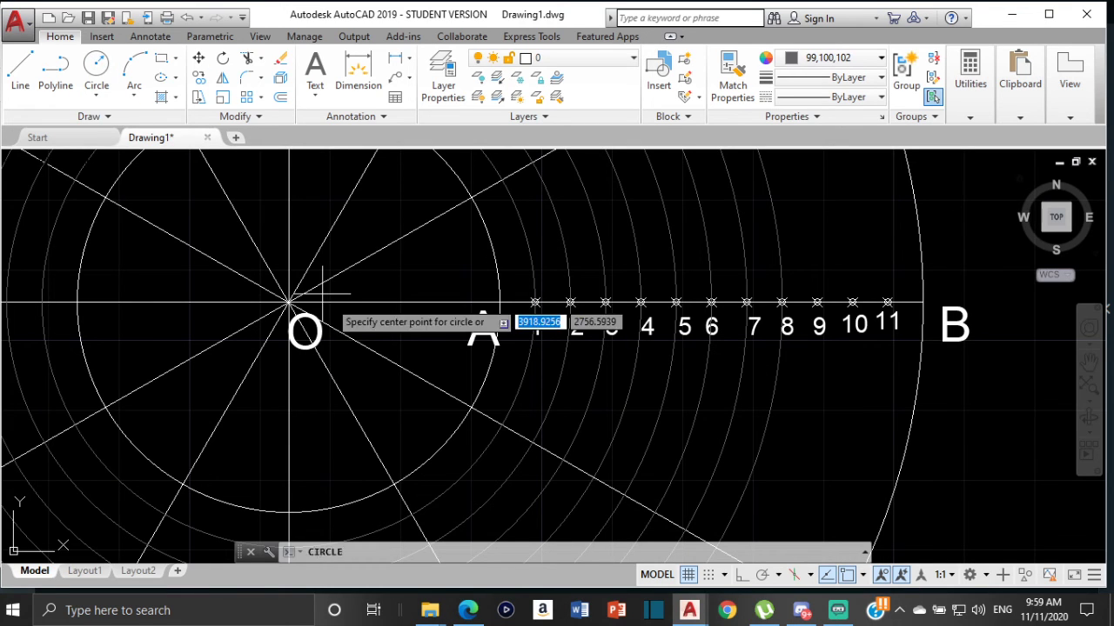
left_click(287, 303)
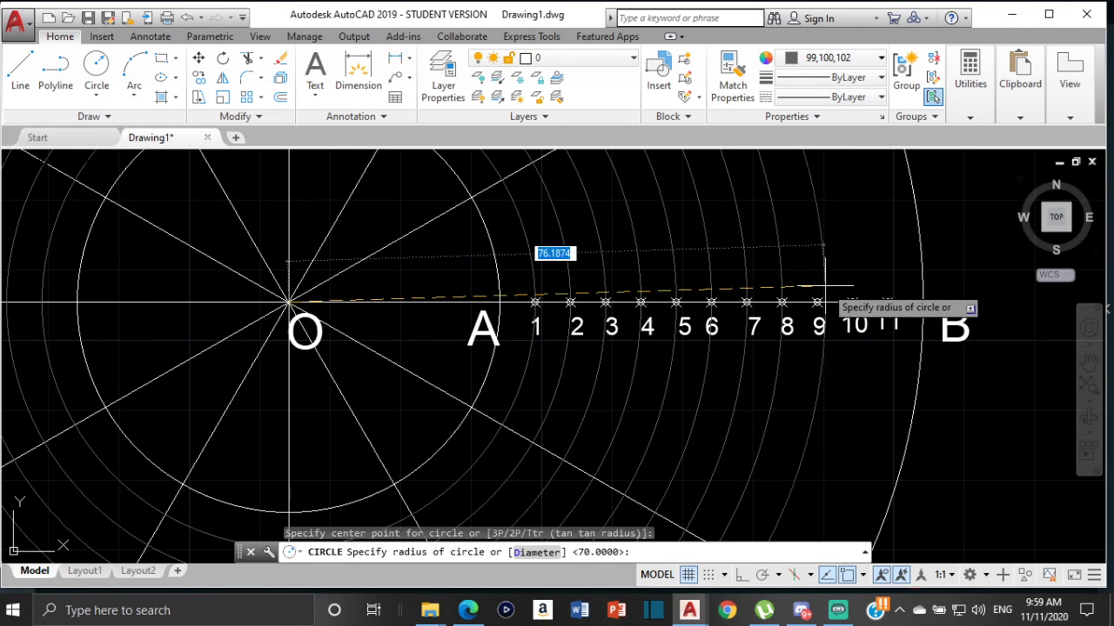
left_click(818, 303)
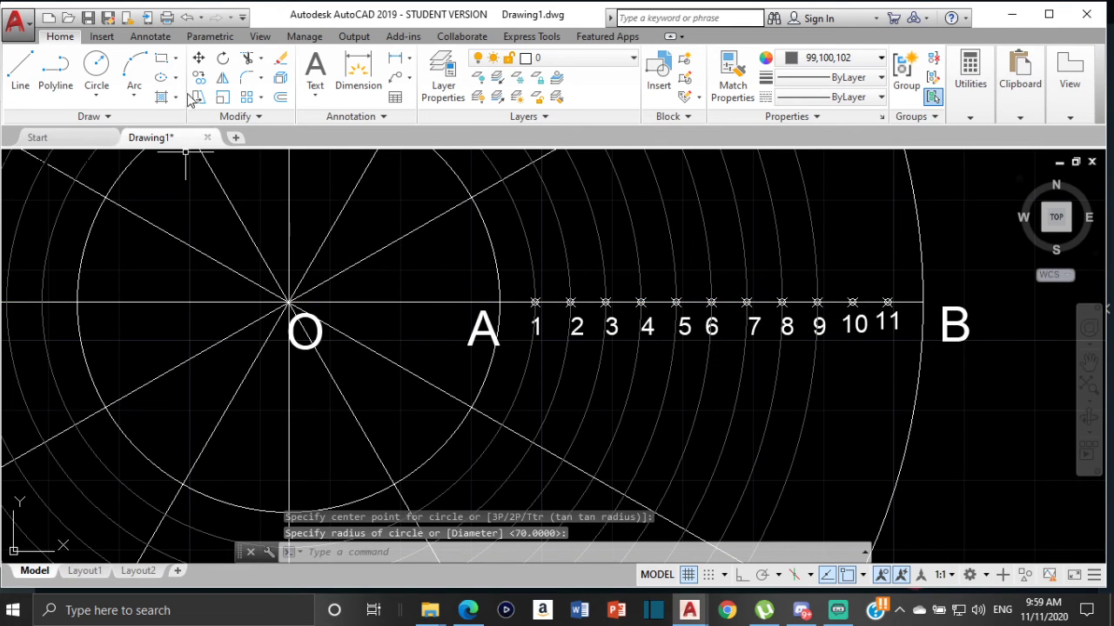
left_click(99, 75)
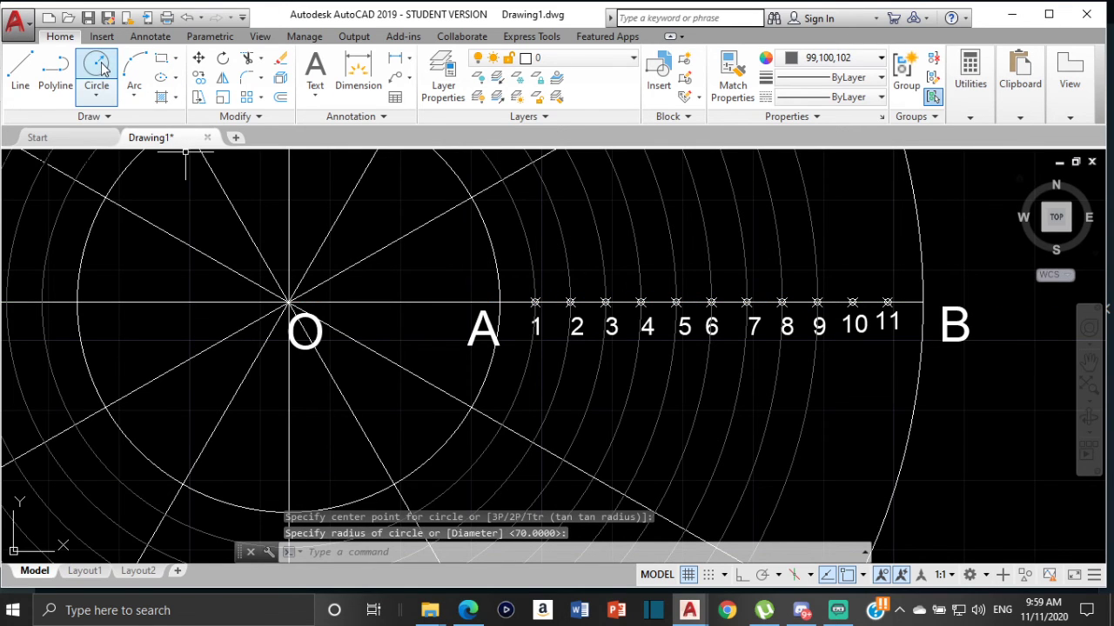
left_click(287, 303)
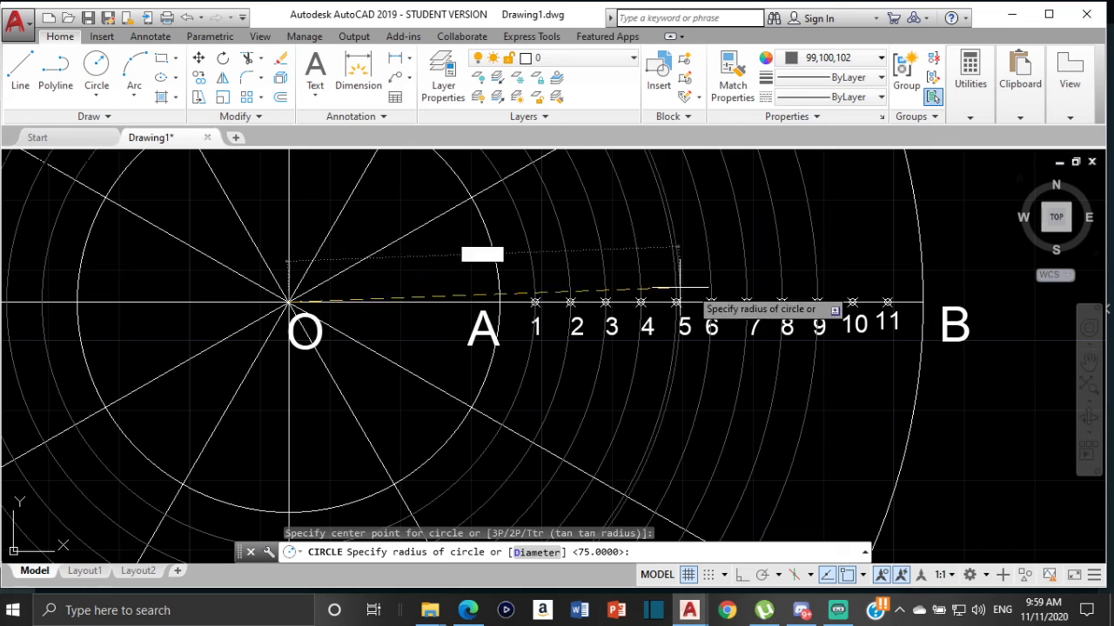
left_click(852, 302)
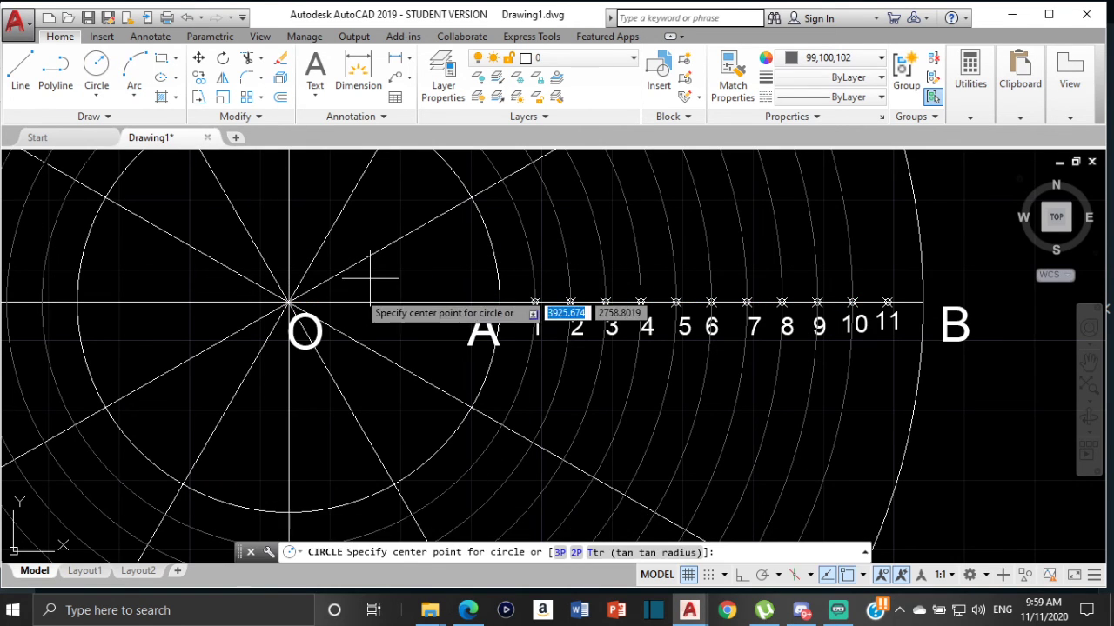
left_click(288, 302)
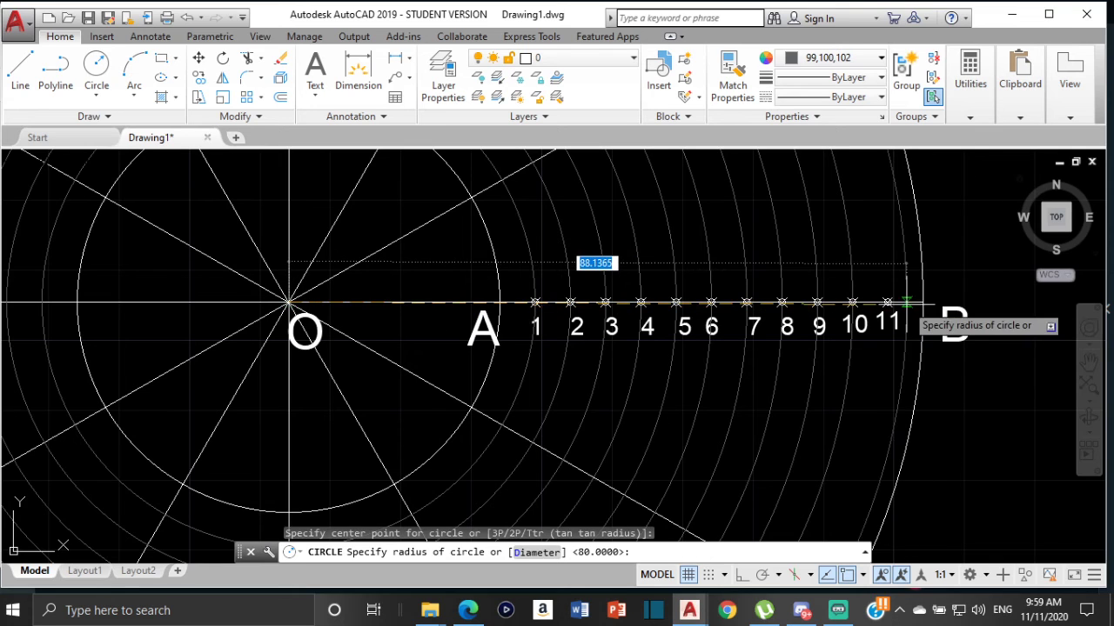
left_click(888, 302)
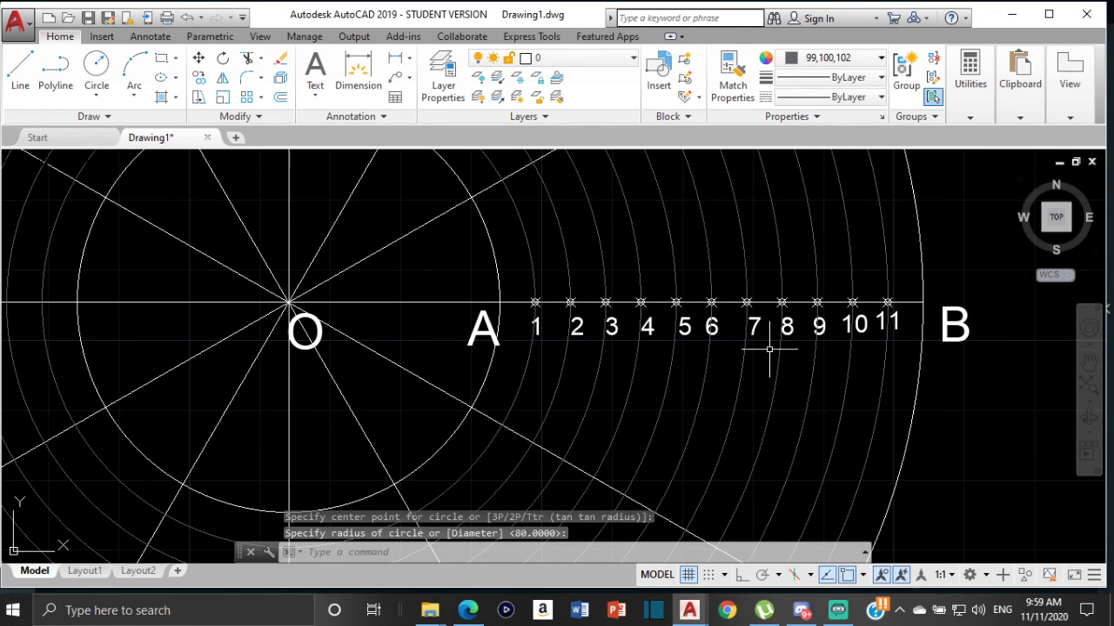
Set the current object colour to Green
scroll(810, 404, "down", 2)
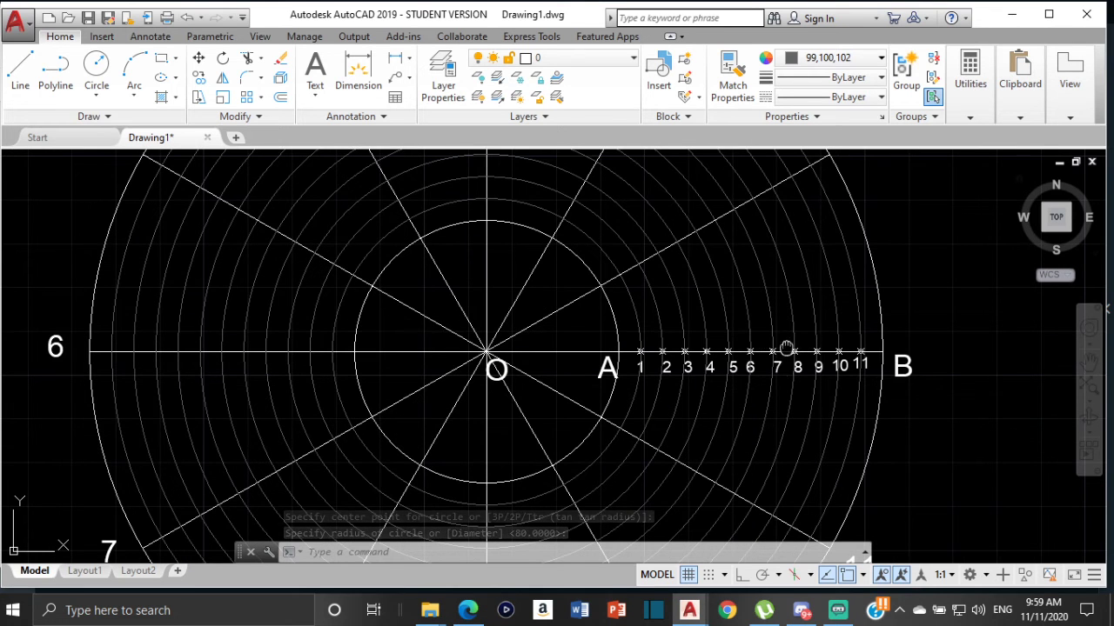
middle_click_drag(785, 348, 780, 384)
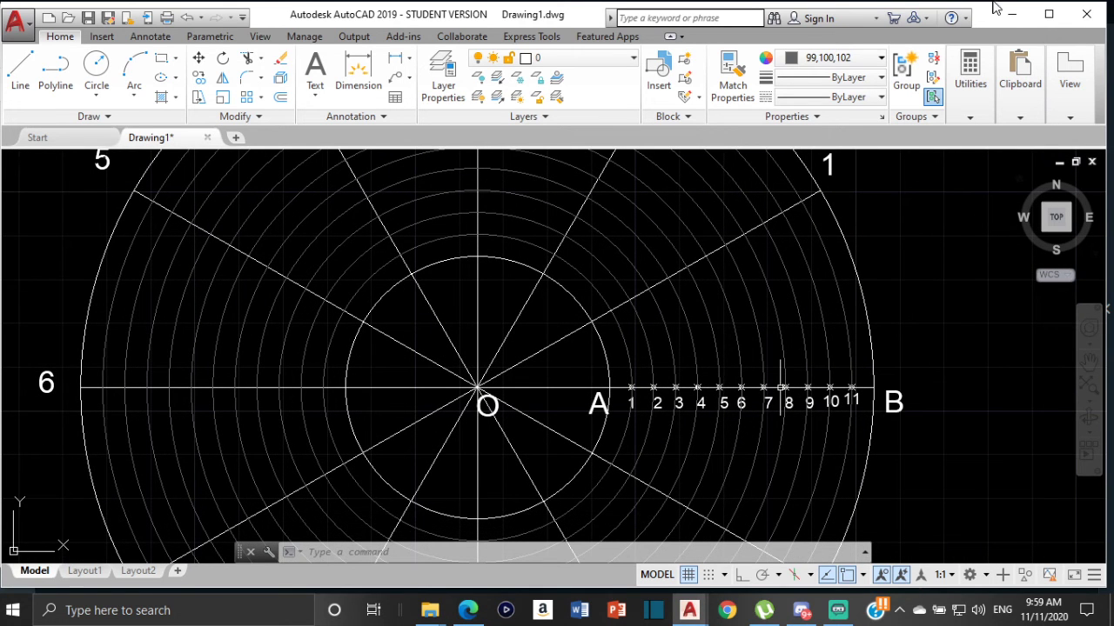
left_click(862, 58)
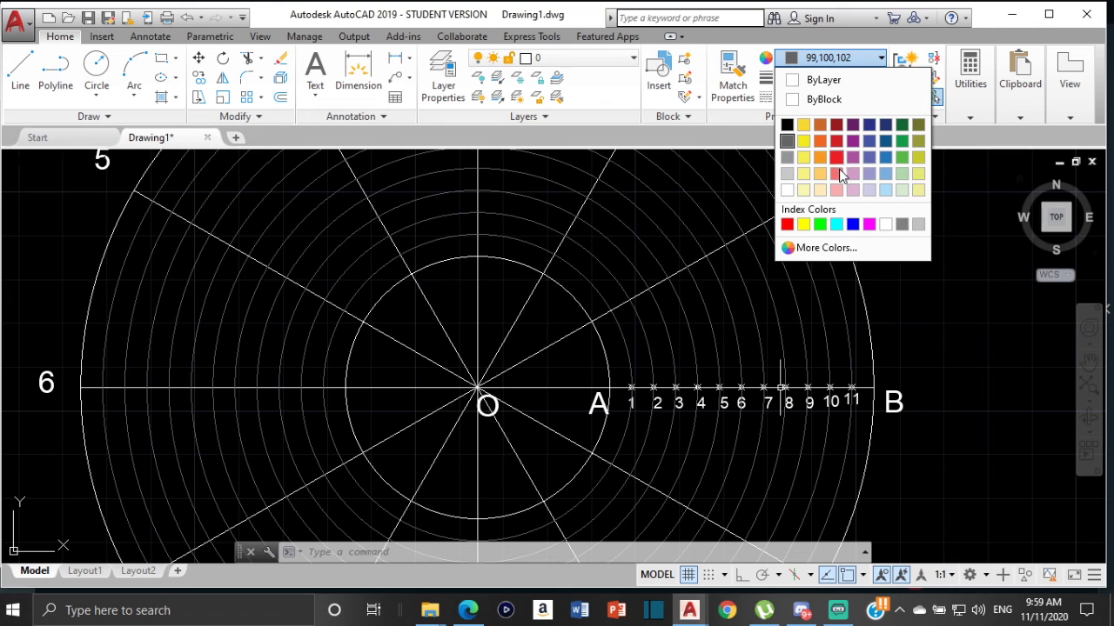
left_click(820, 225)
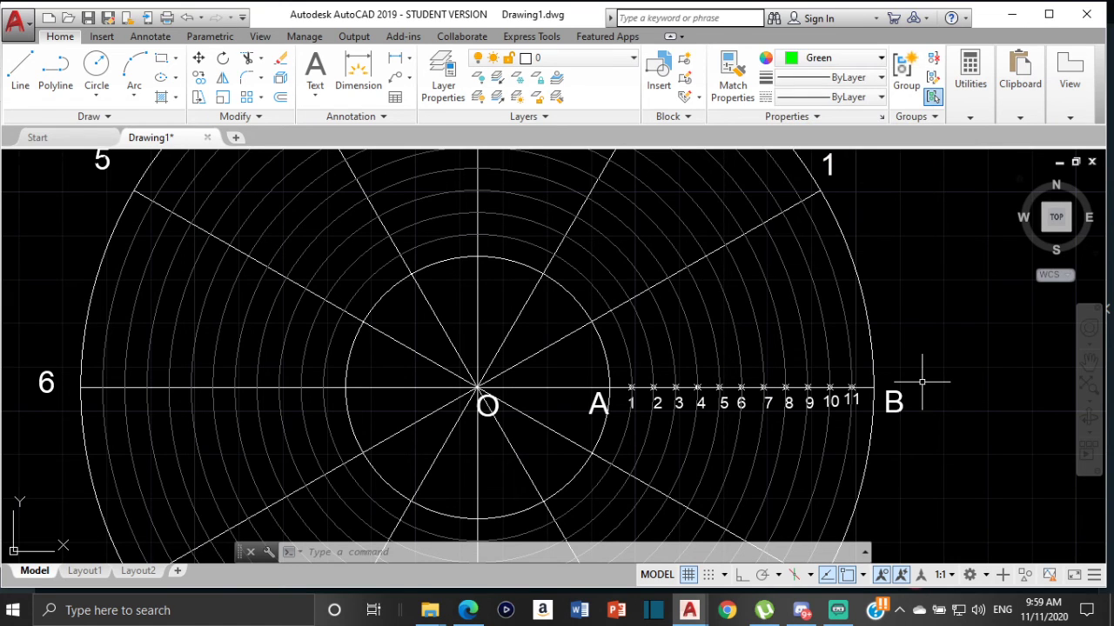
Start a spline at point A, where the inner circle meets line OB
type("s")
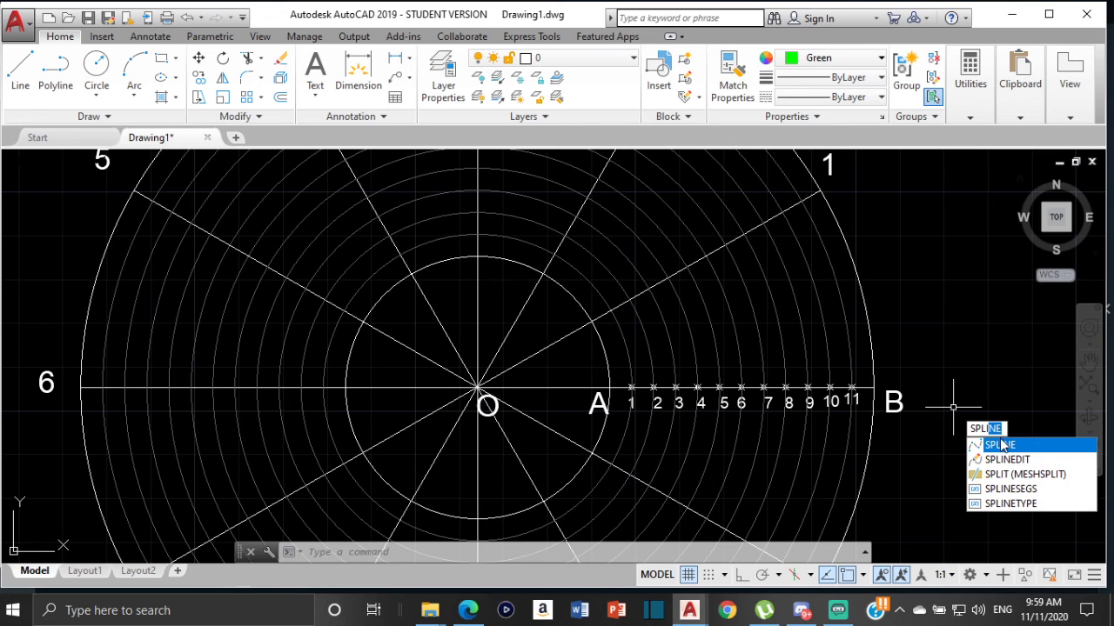
left_click(1001, 445)
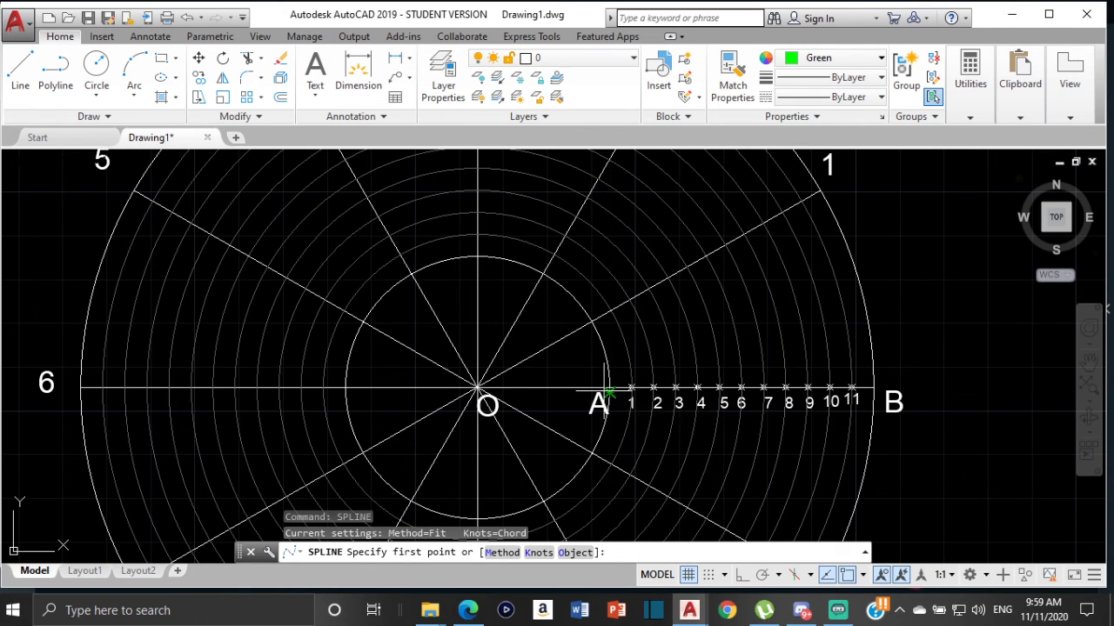
scroll(609, 391, "up", 2)
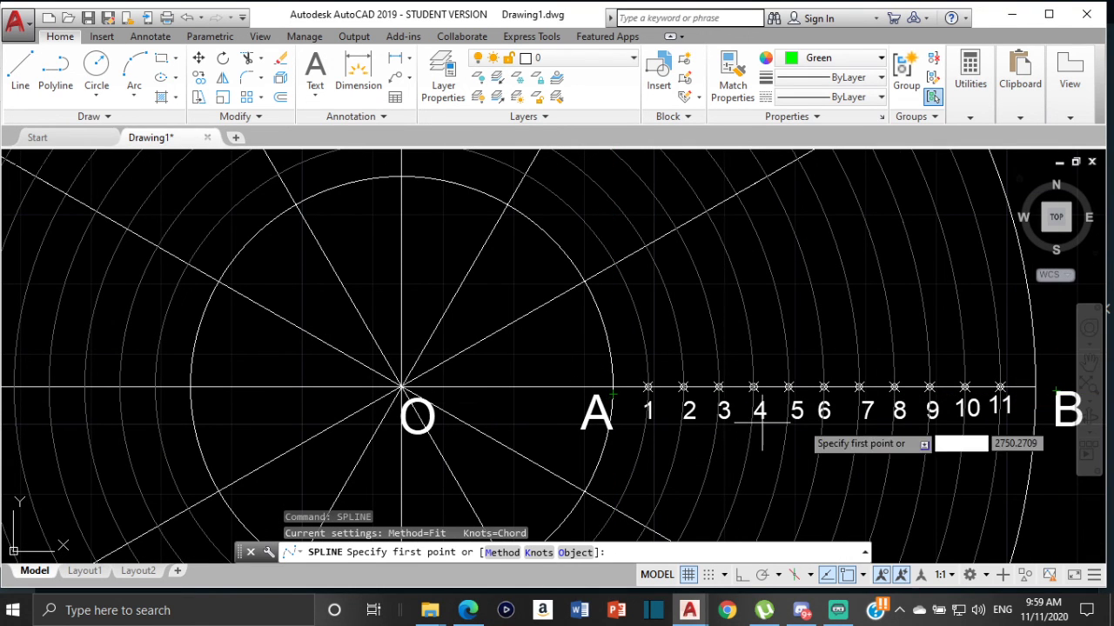
scroll(675, 385, "up", 3)
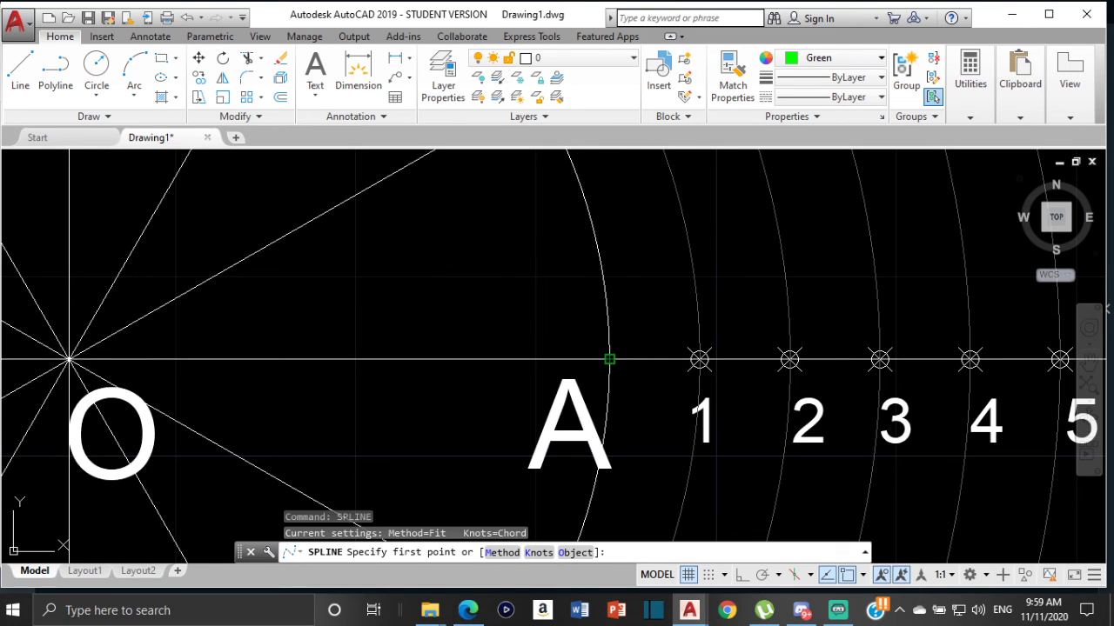
left_click(609, 358)
Continue the spline through the intersections of radial lines 1 to 6 with the circles of the same division number
scroll(609, 359, "down", 2)
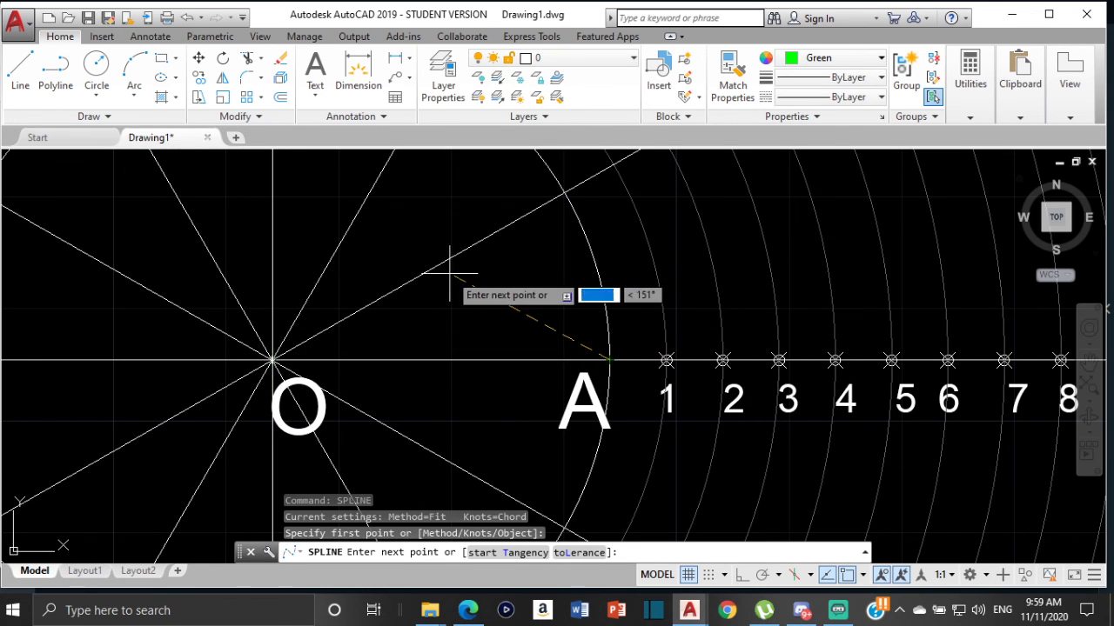
scroll(522, 217, "down", 3)
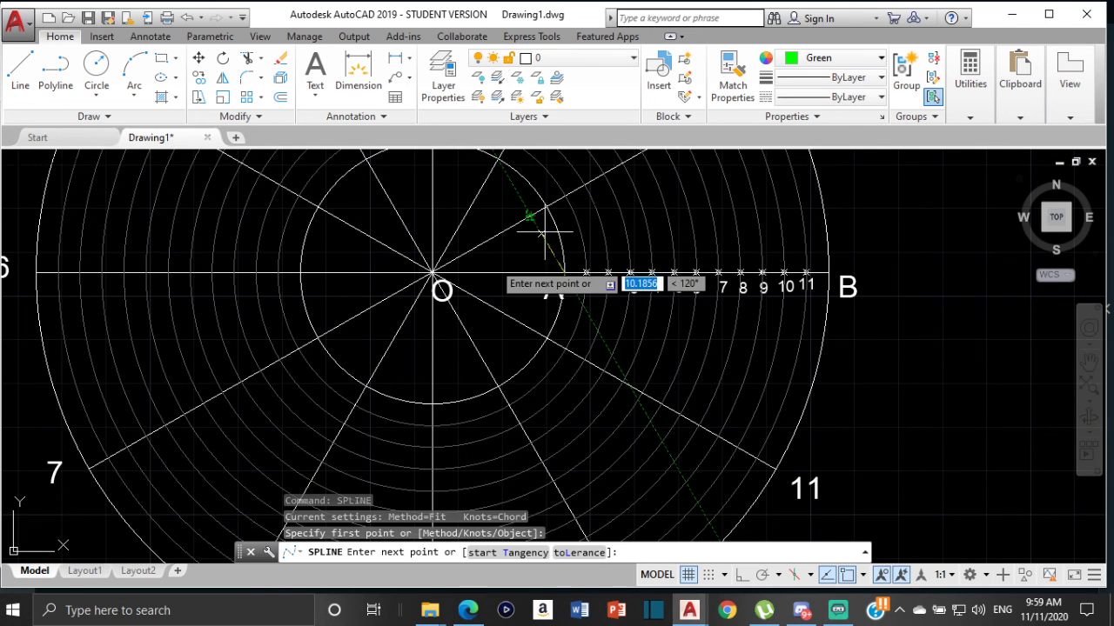
mouse_move(563, 230)
middle_mouse_down()
mouse_move(529, 305)
mouse_move(499, 336)
middle_mouse_up()
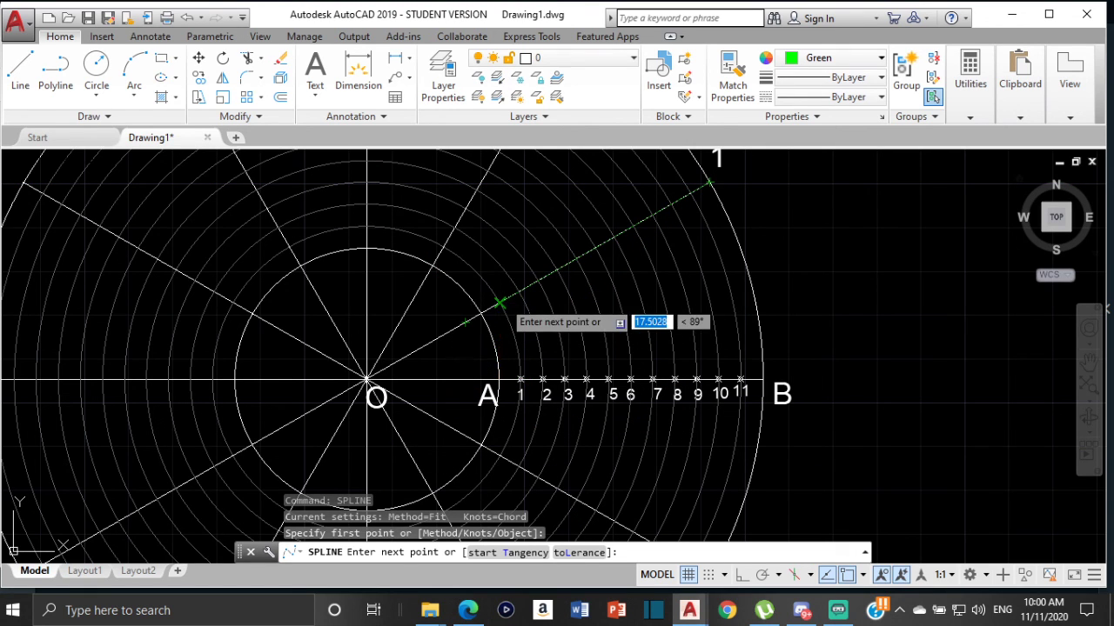
left_click(499, 303)
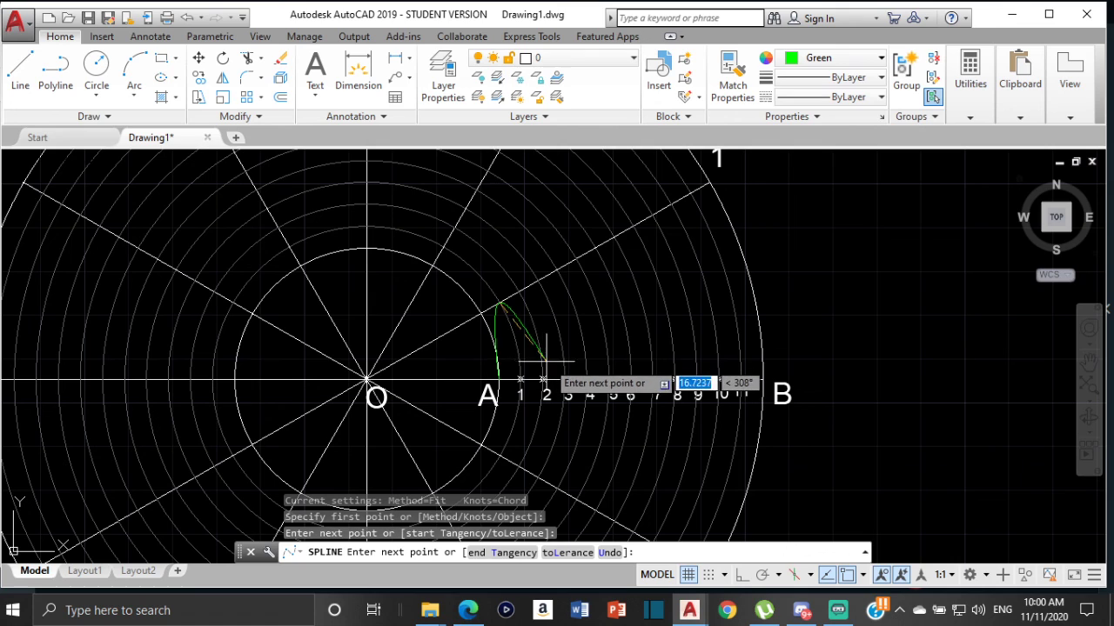
left_click(452, 230)
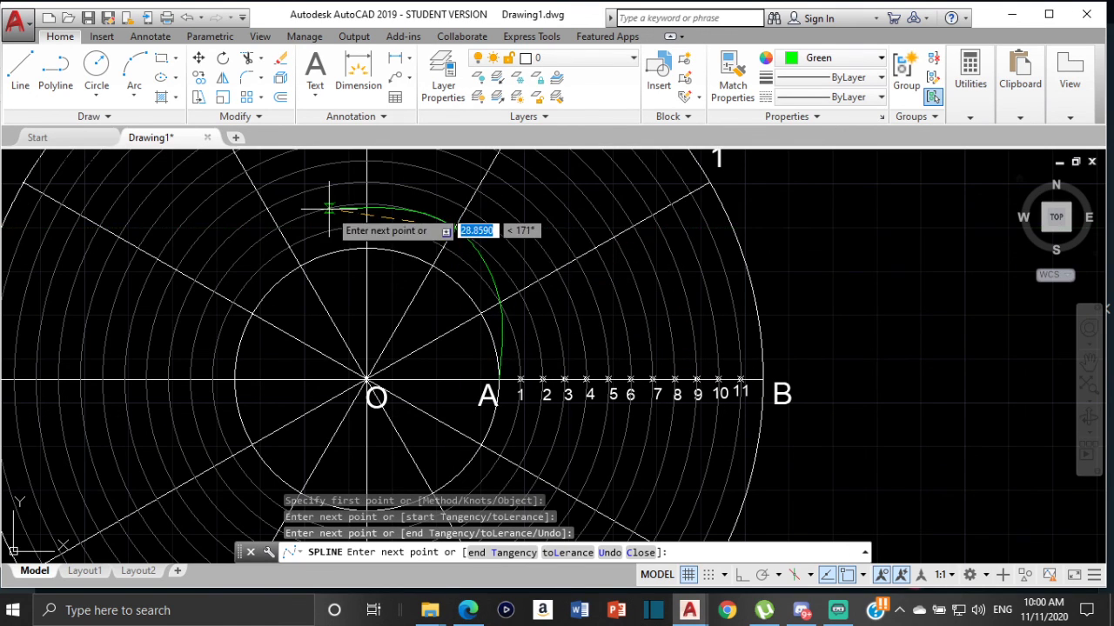
left_click(366, 181)
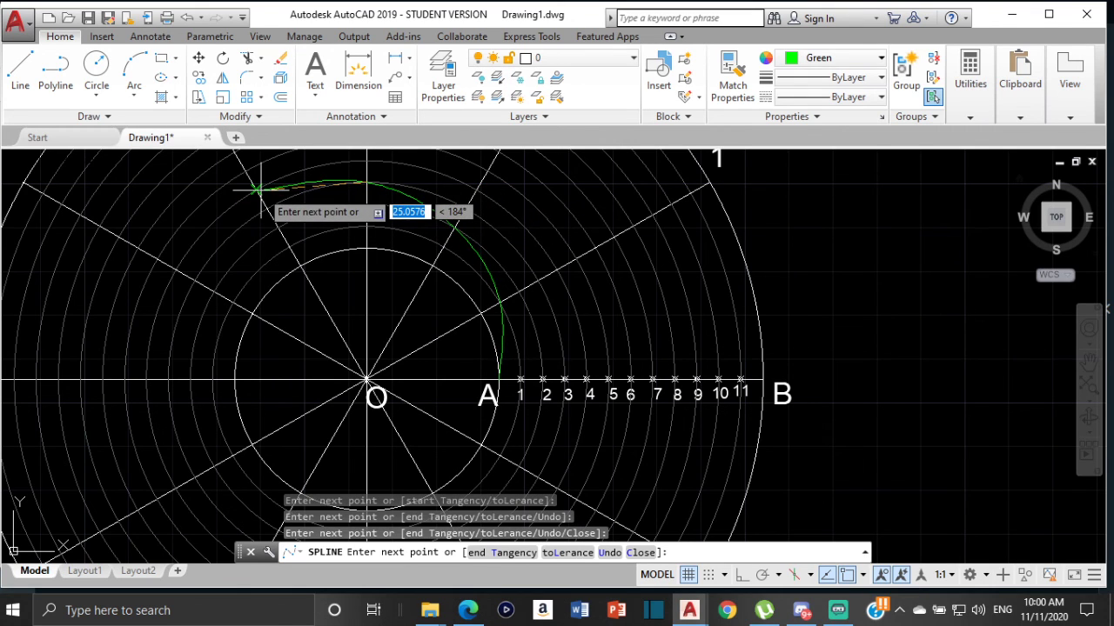
left_click(258, 187)
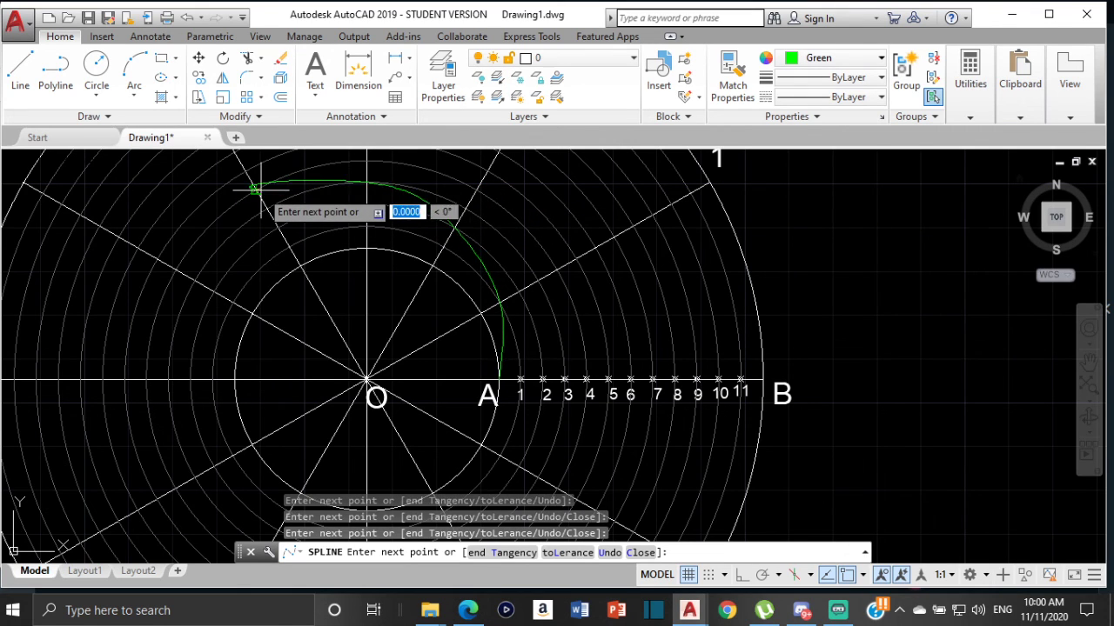
left_click(156, 259)
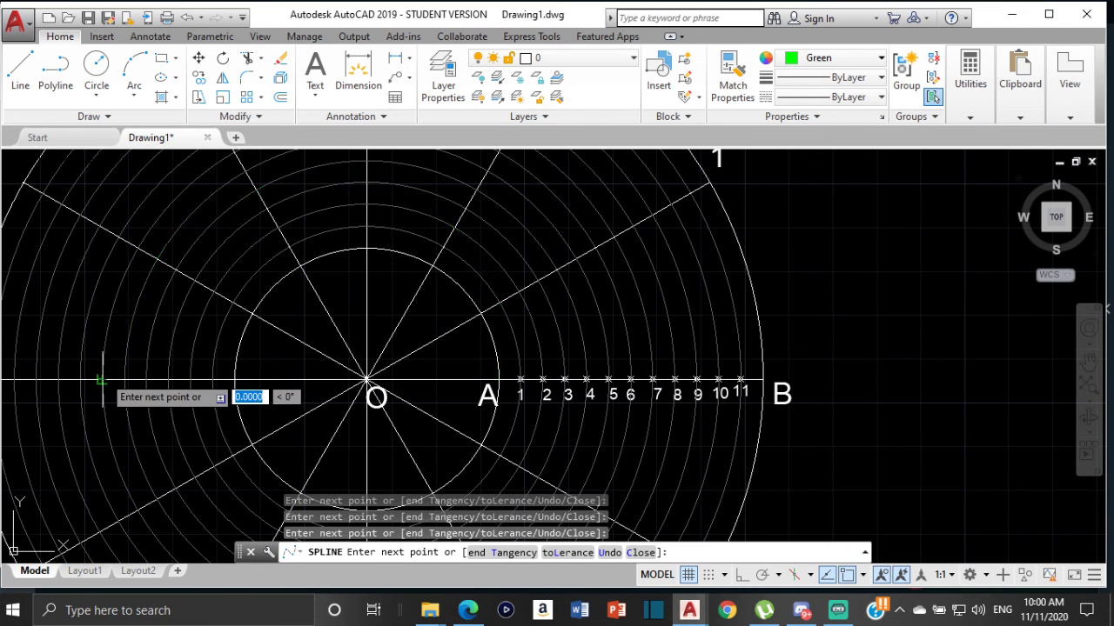
Run the spline through the matching intersections on radial lines 7 to 11 and finish it at point B on the outer circle
scroll(101, 381, "down", 3)
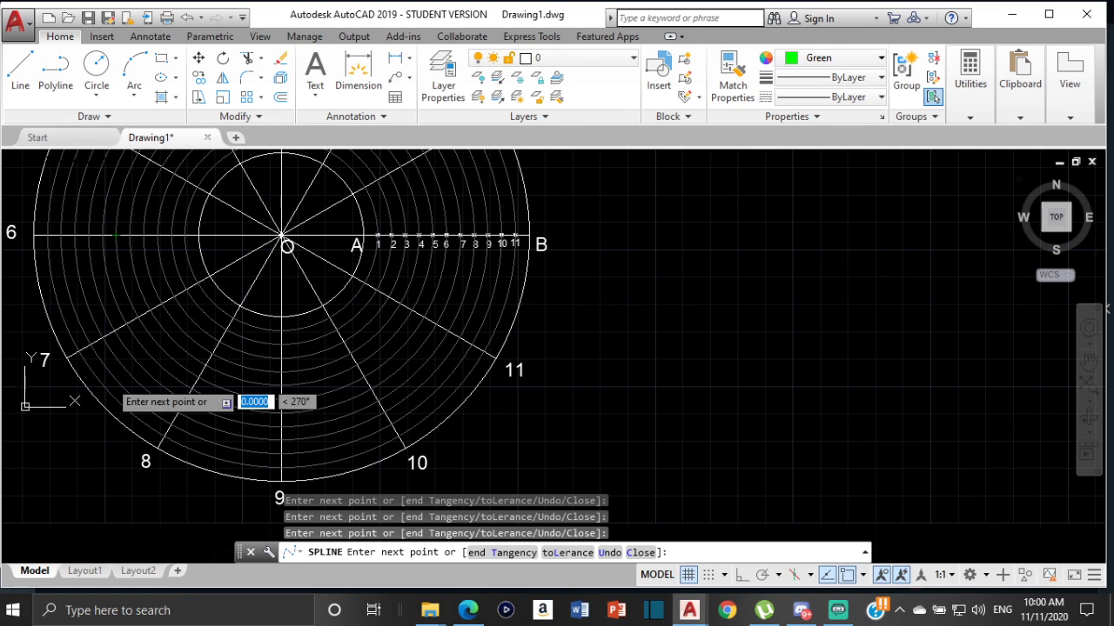
left_click(125, 325)
left_click(184, 401)
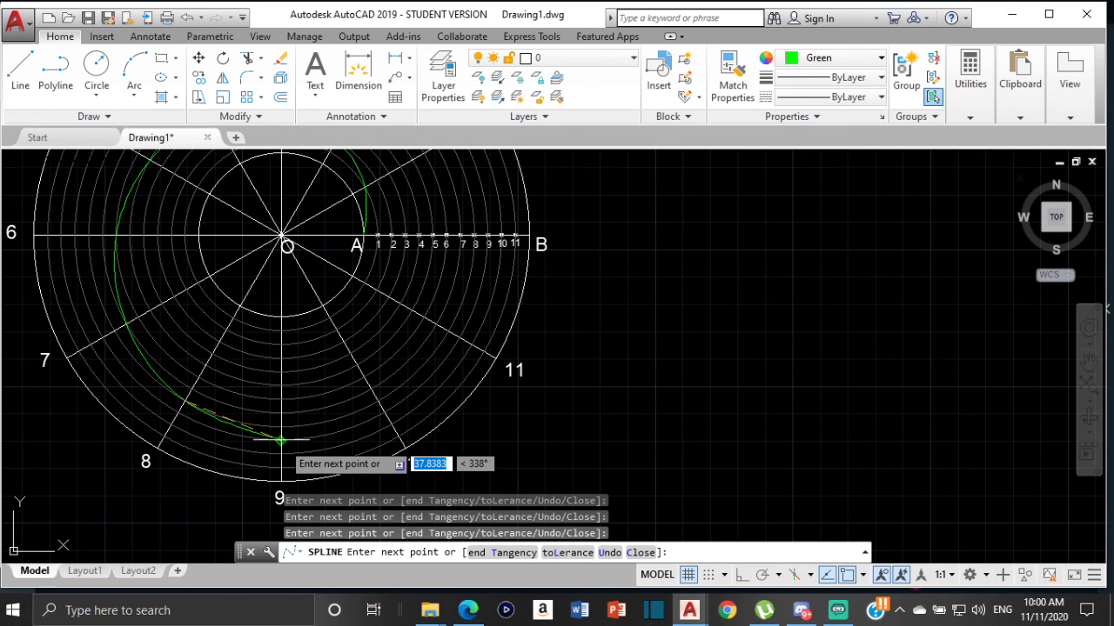
left_click(280, 441)
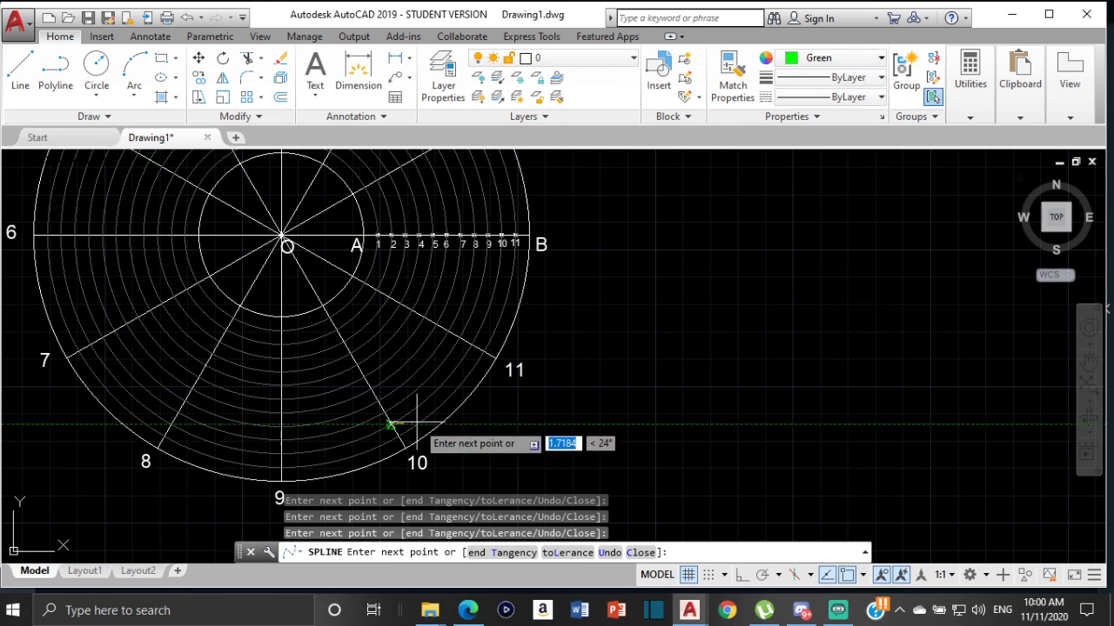
left_click(471, 346)
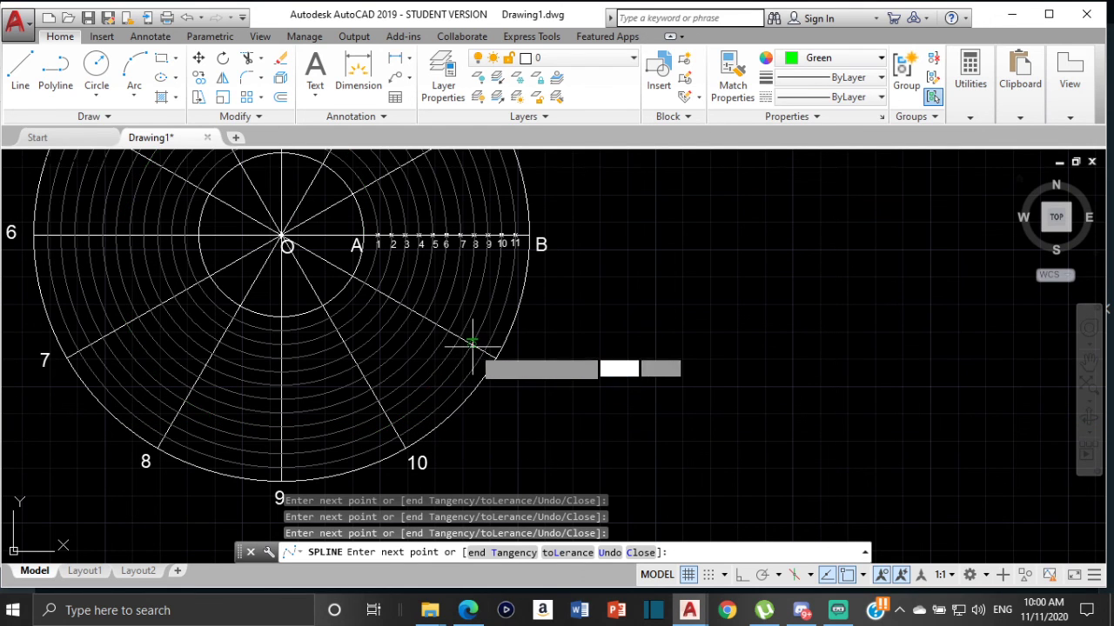
scroll(541, 247, "up", 4)
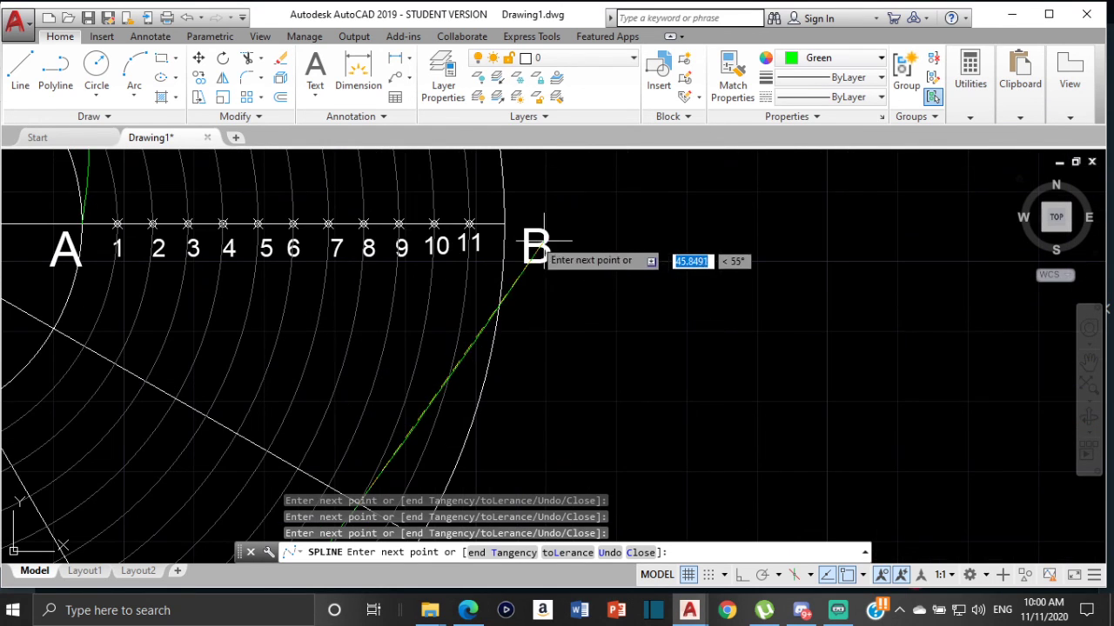
left_click(502, 228)
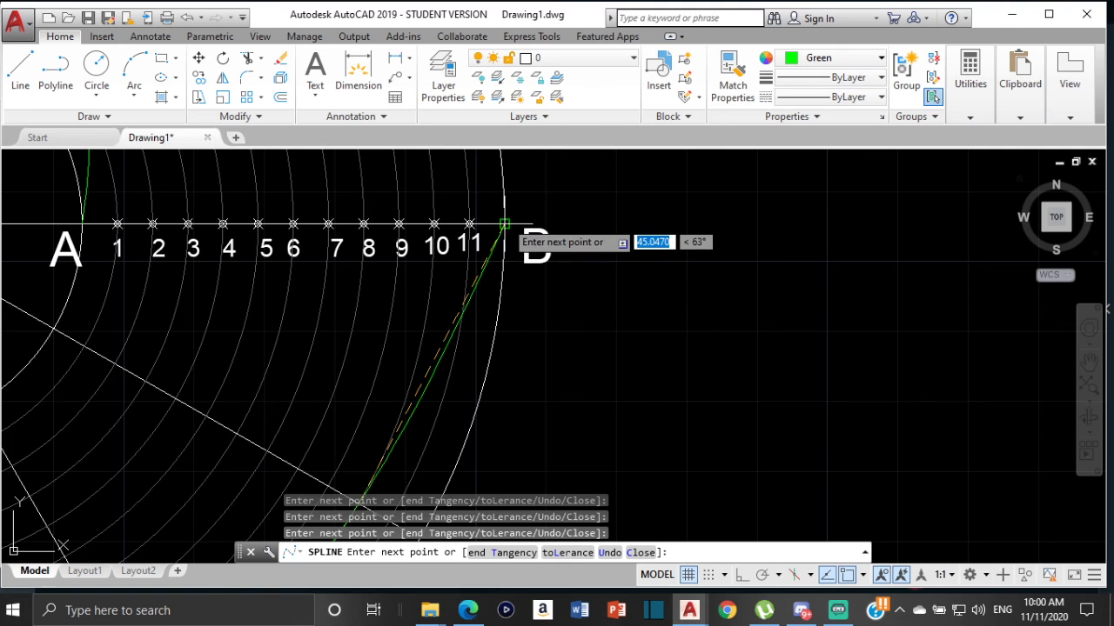
key("Return")
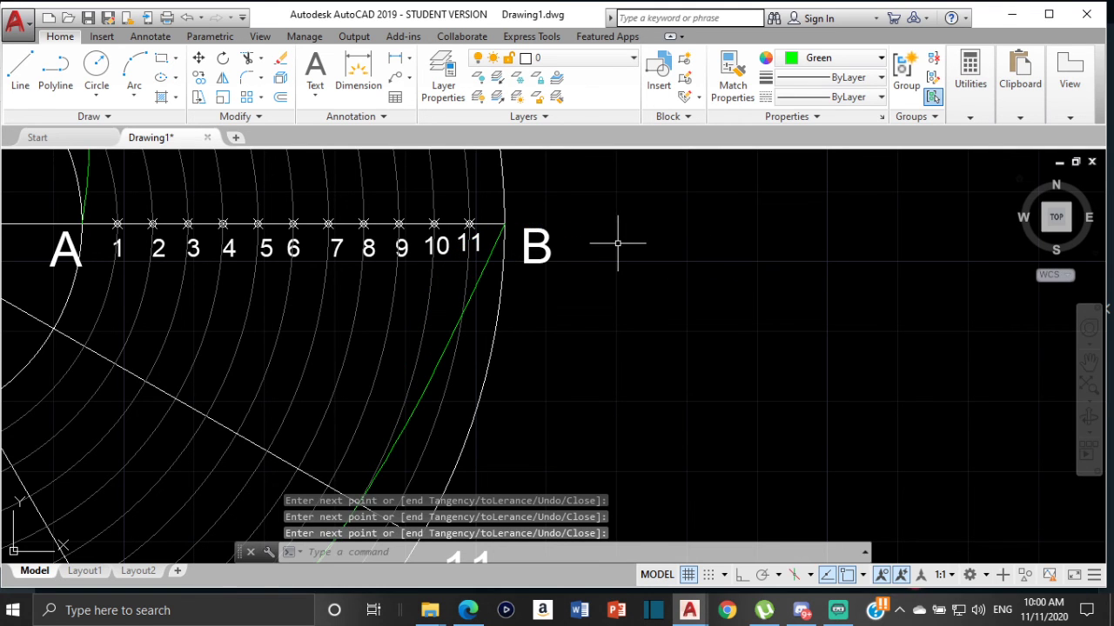
scroll(490, 270, "down", 5)
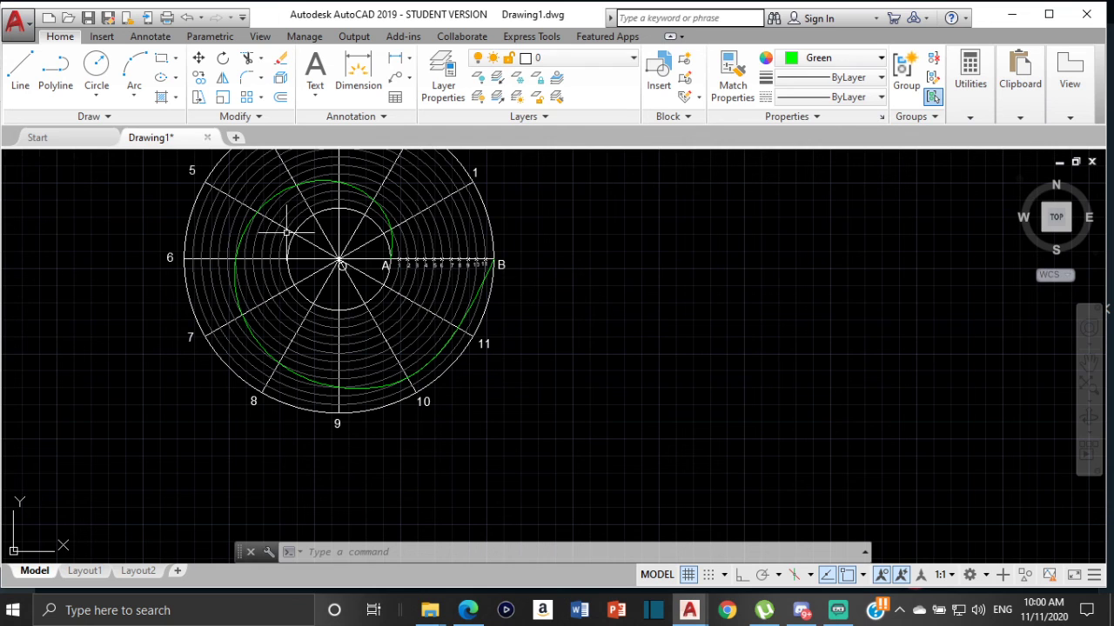
scroll(342, 264, "up", 4)
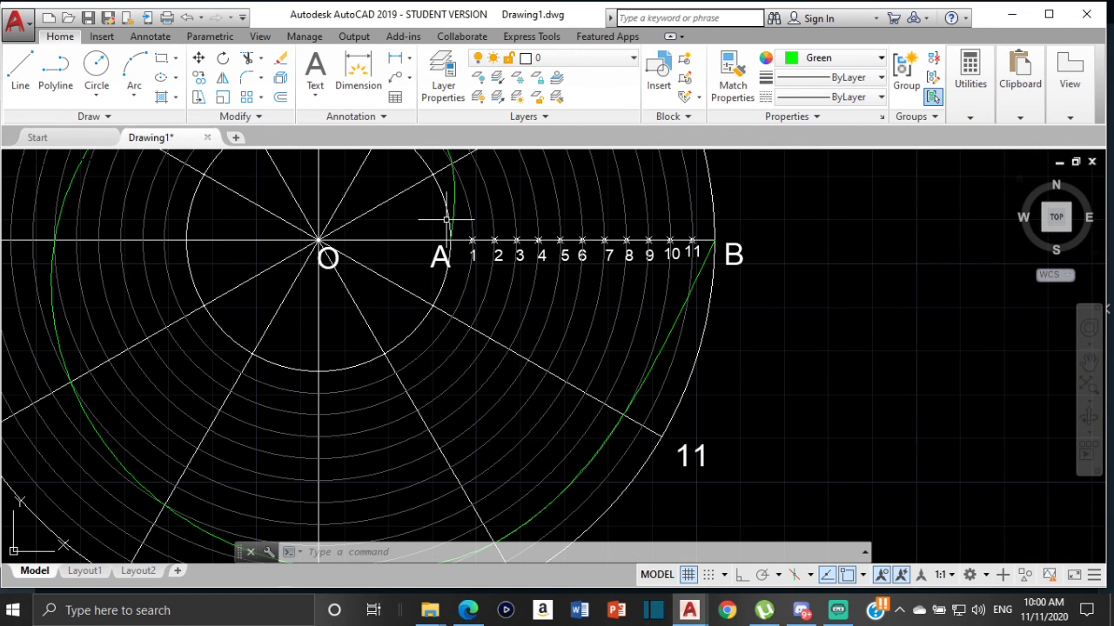
scroll(688, 214, "down", 4)
scroll(694, 219, "up", 6)
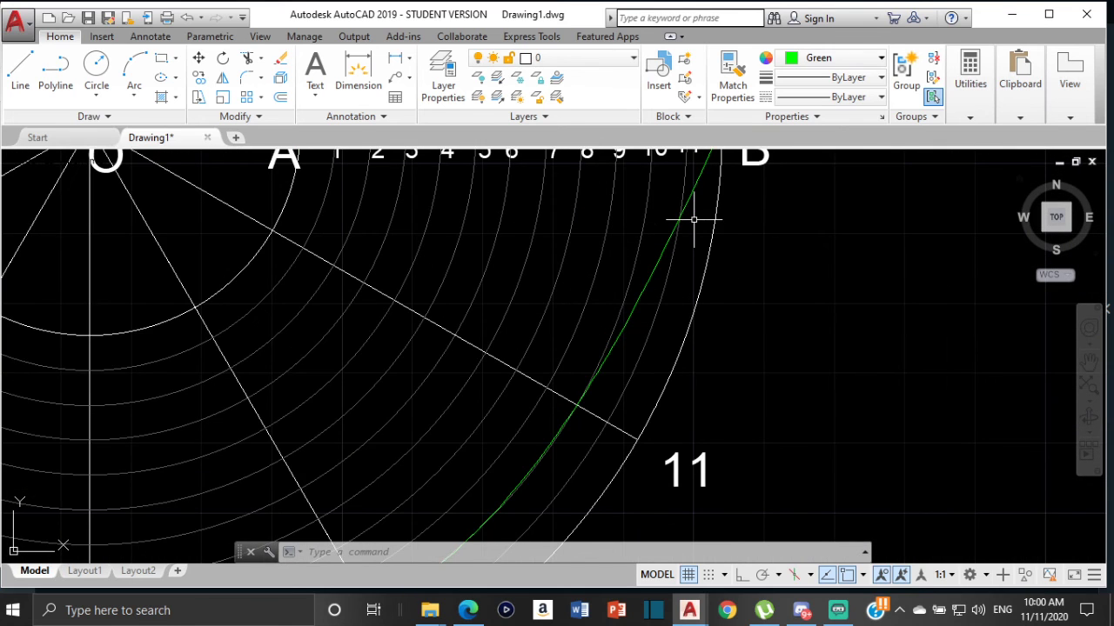
scroll(693, 219, "down", 5)
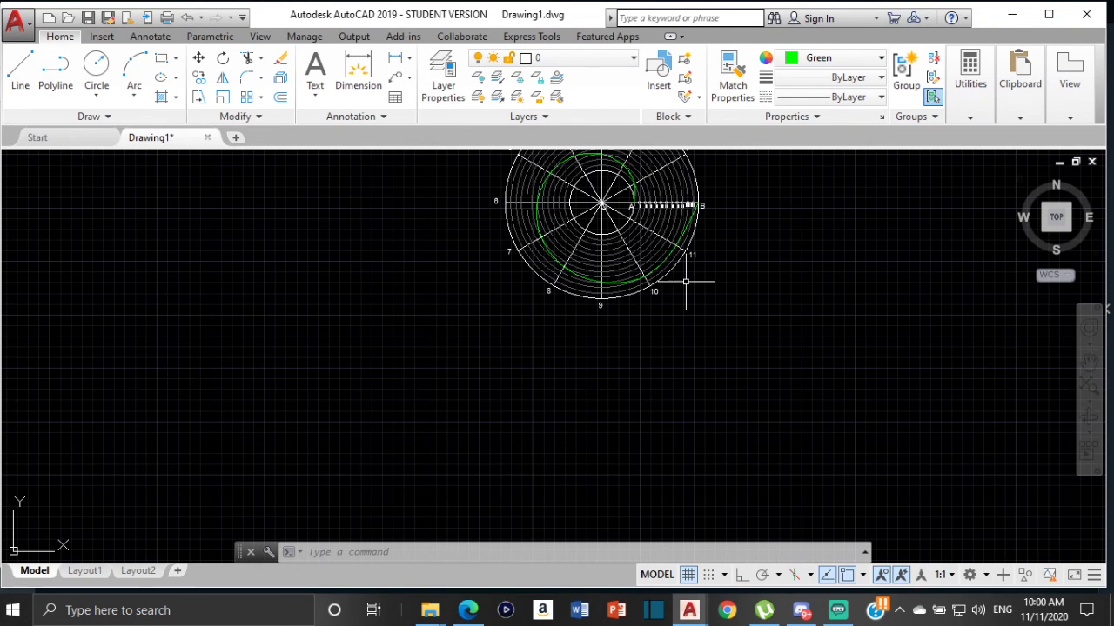